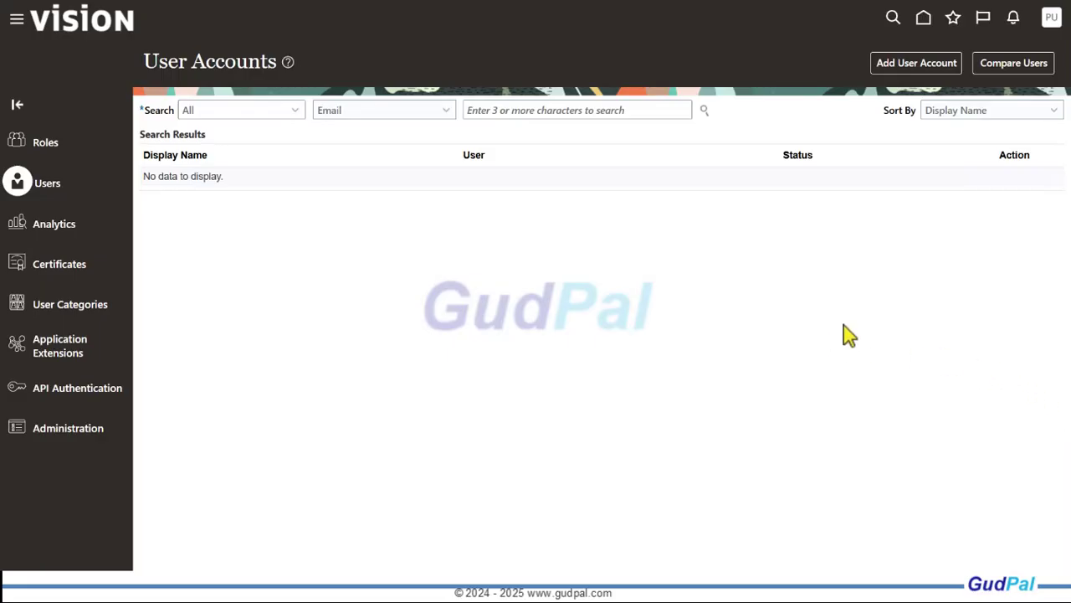
click(1056, 29)
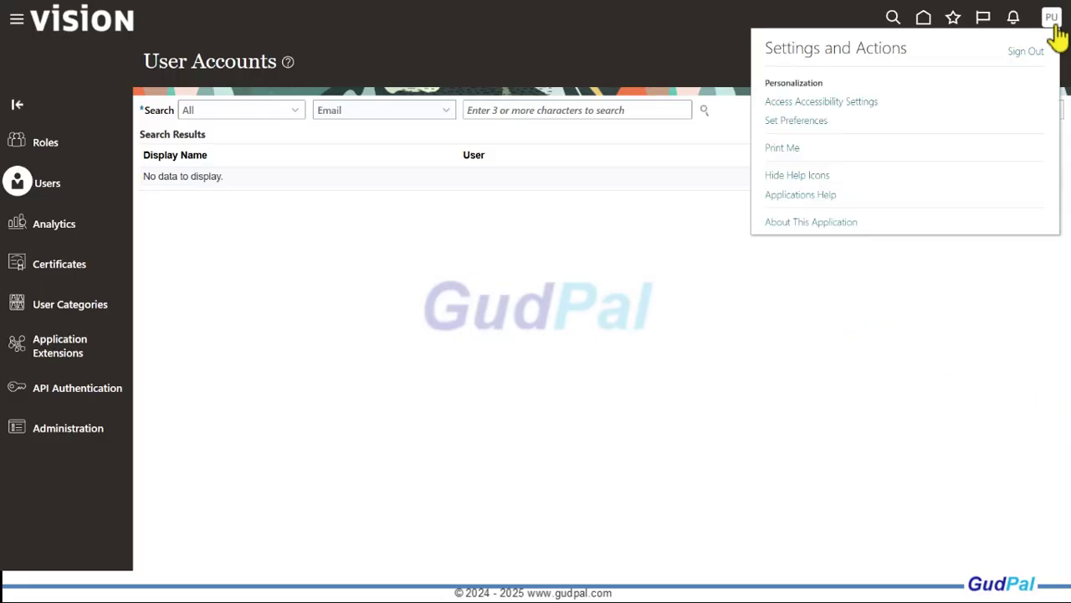
click(809, 224)
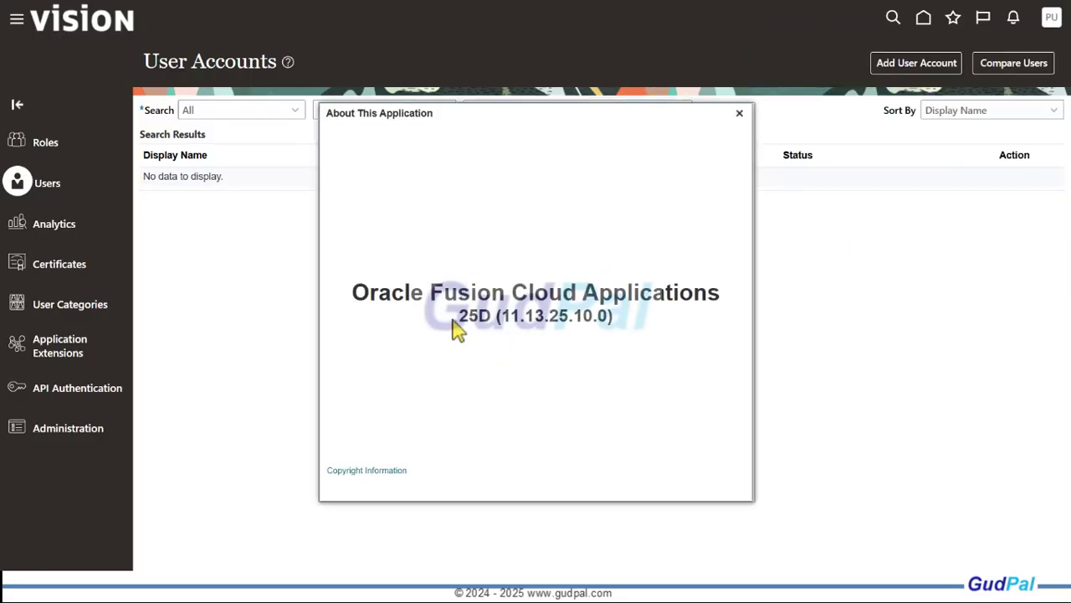
click(745, 117)
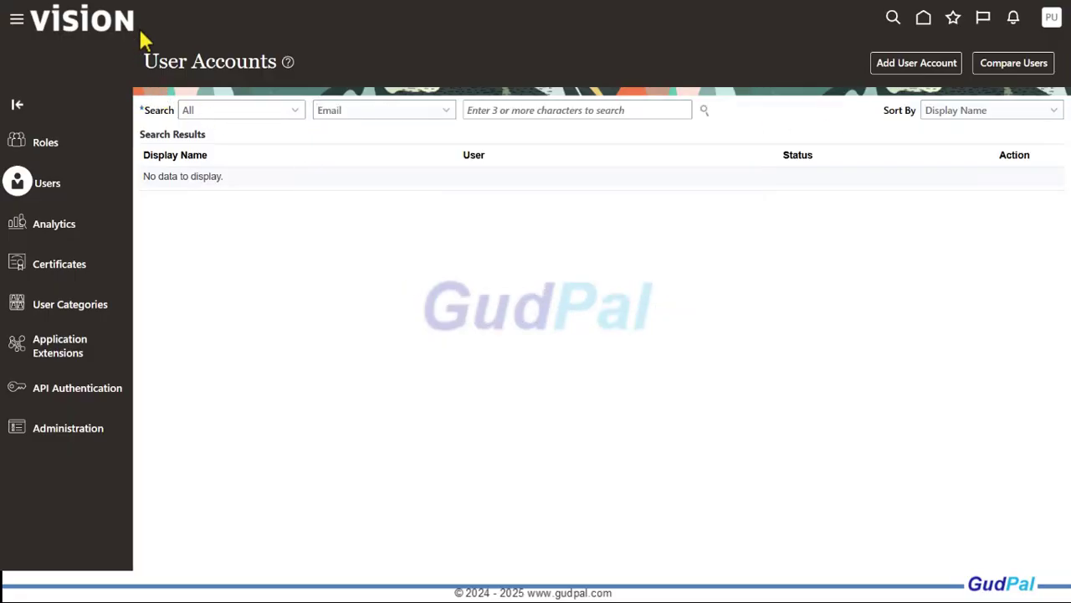
Start a new user account and enter the user's first name, last name and e-mail address.
click(912, 65)
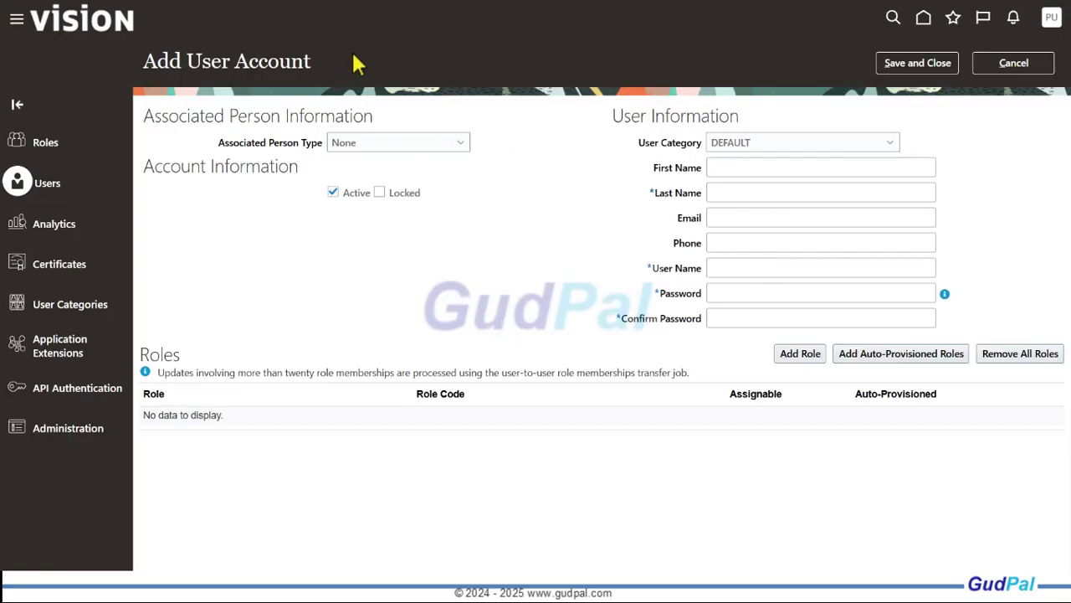
click(747, 170)
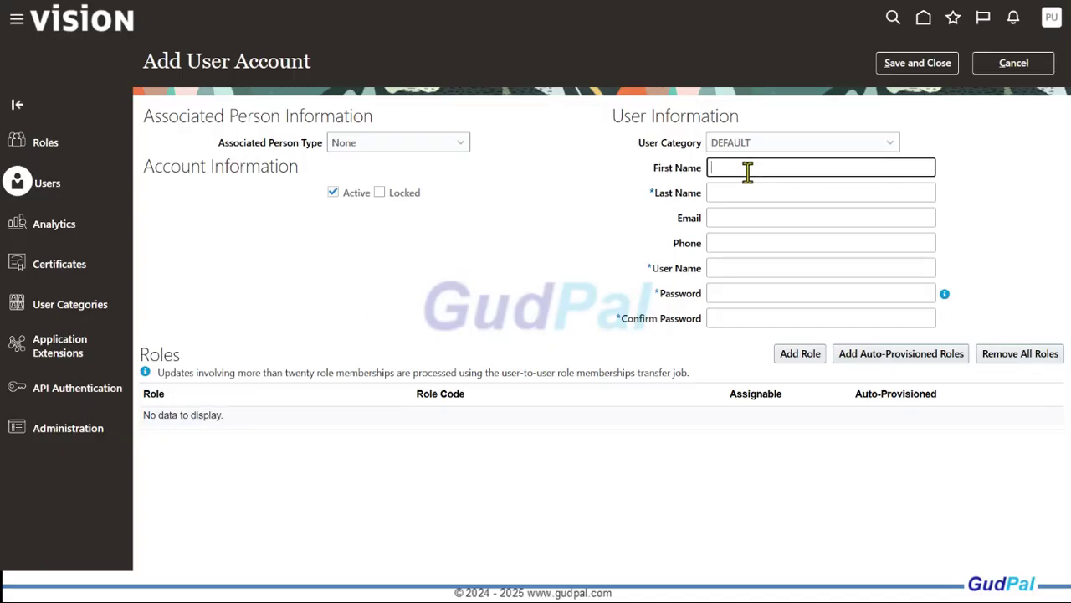
key(Tab)
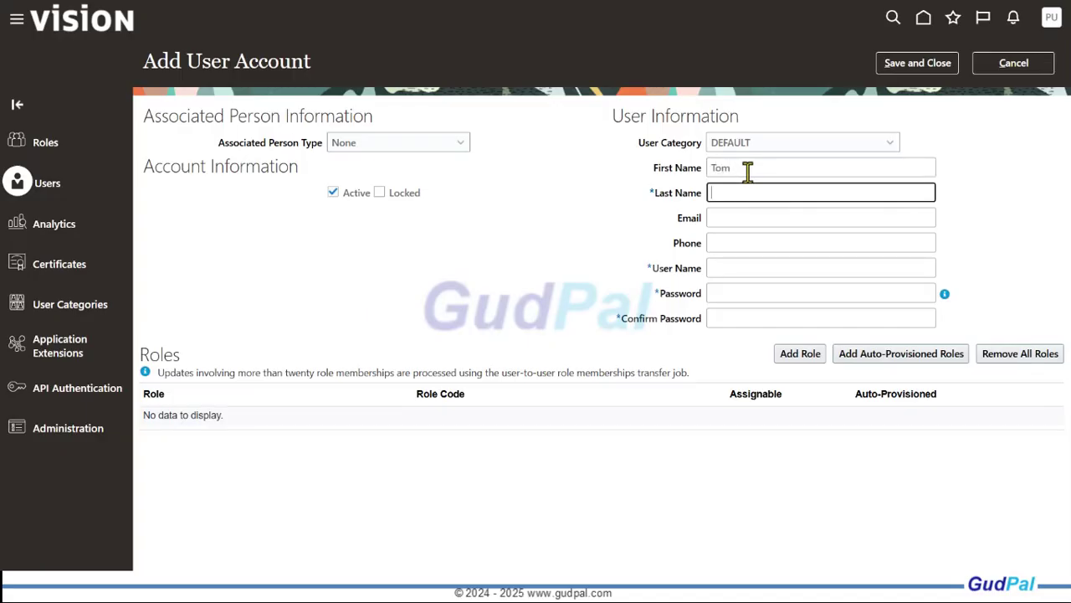
text(Sanders)
key(Tab)
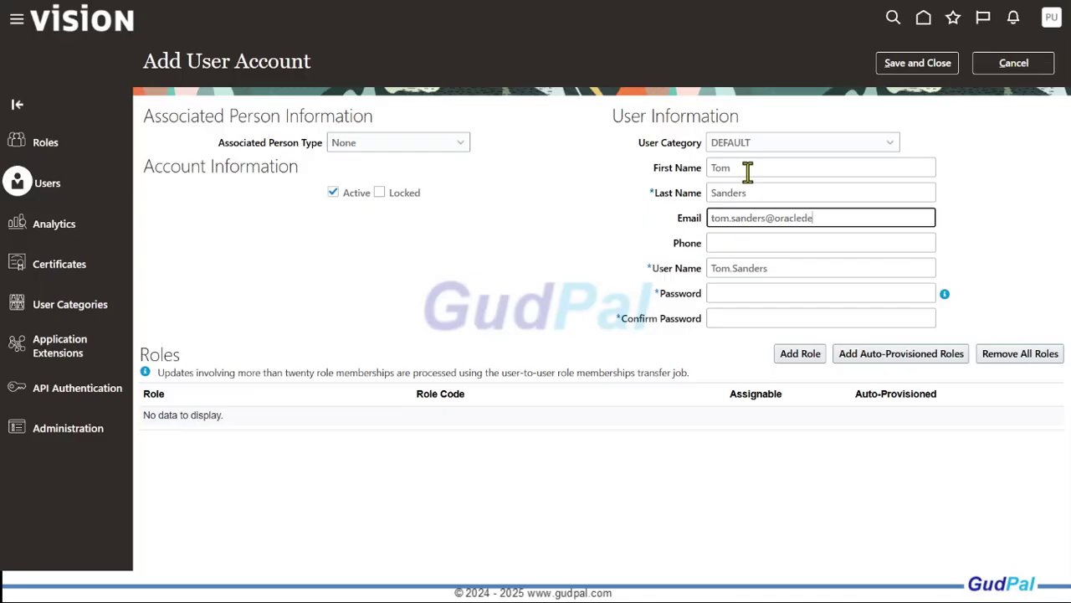
Skip past the user name and enter the account password.
key(Tab)
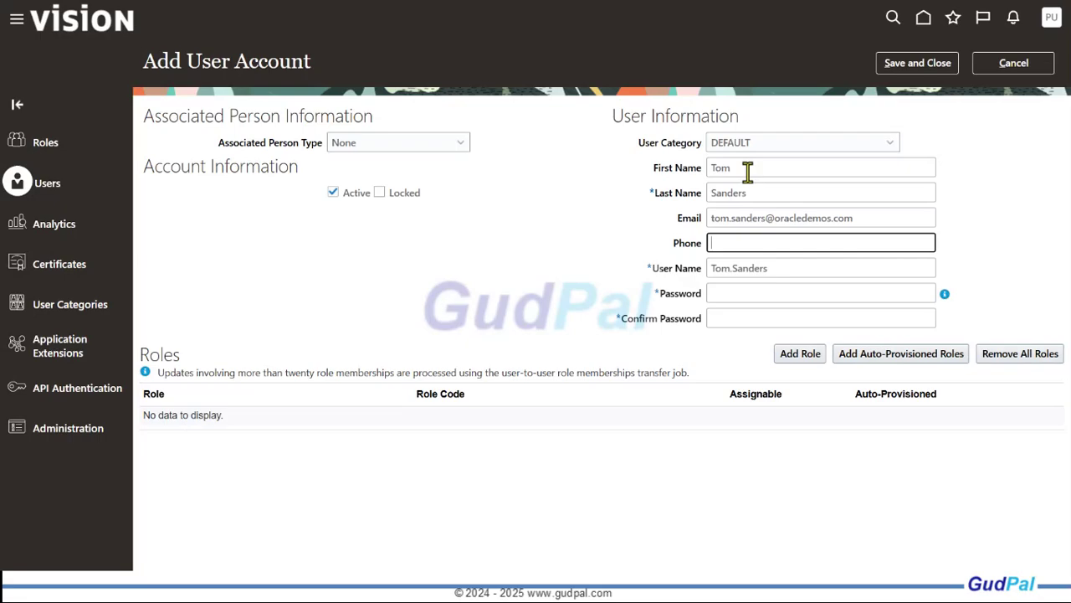
key(Tab)
key(Tab)
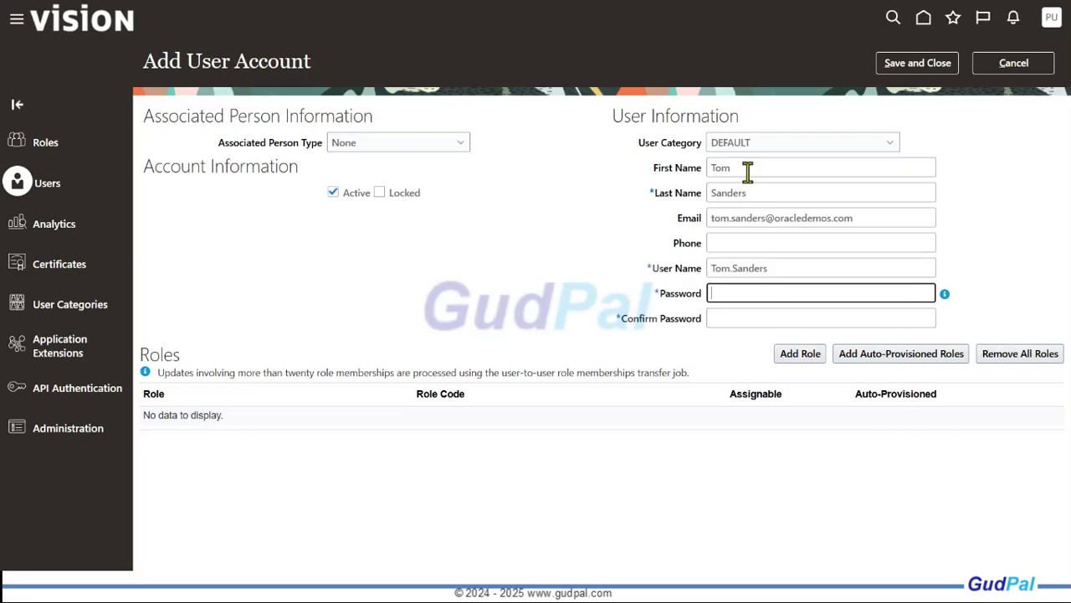
text(W)
key(Tab)
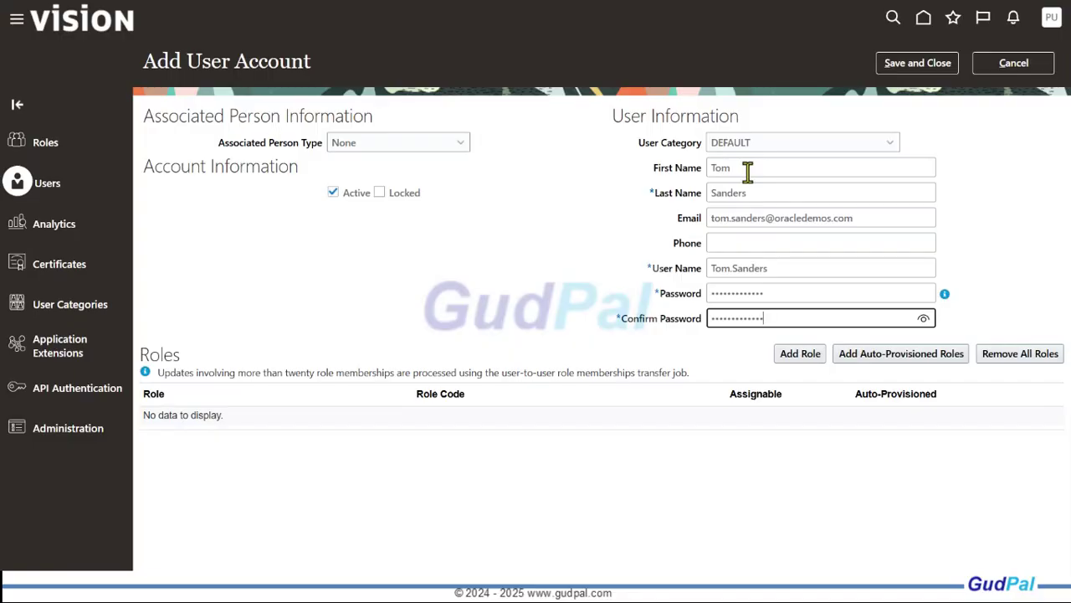
mouse_move(947, 7)
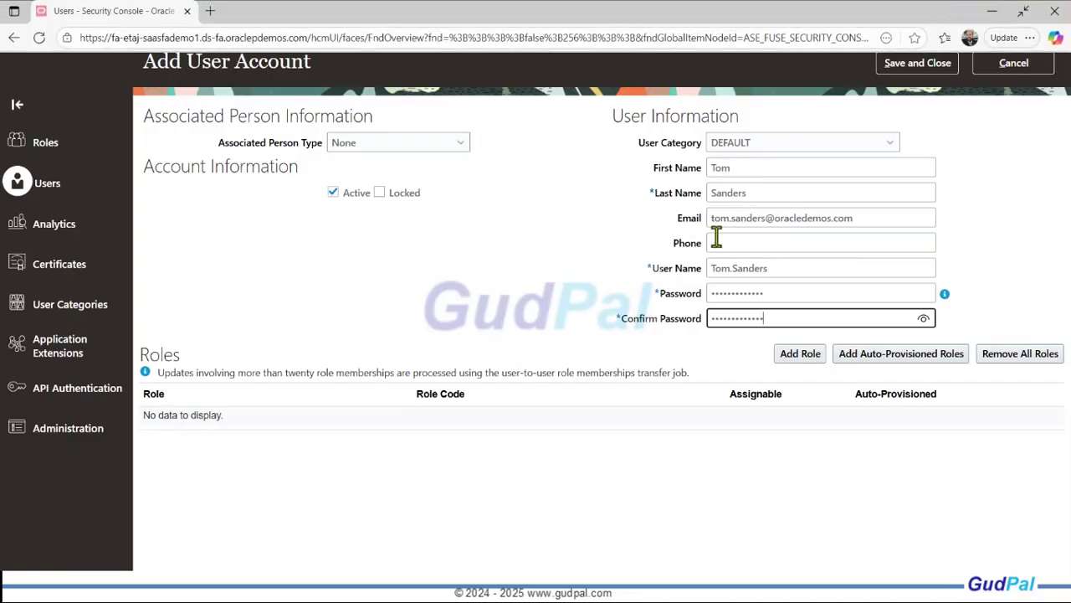
Confirm the password, then search for and add the IT Security Manager role.
click(521, 219)
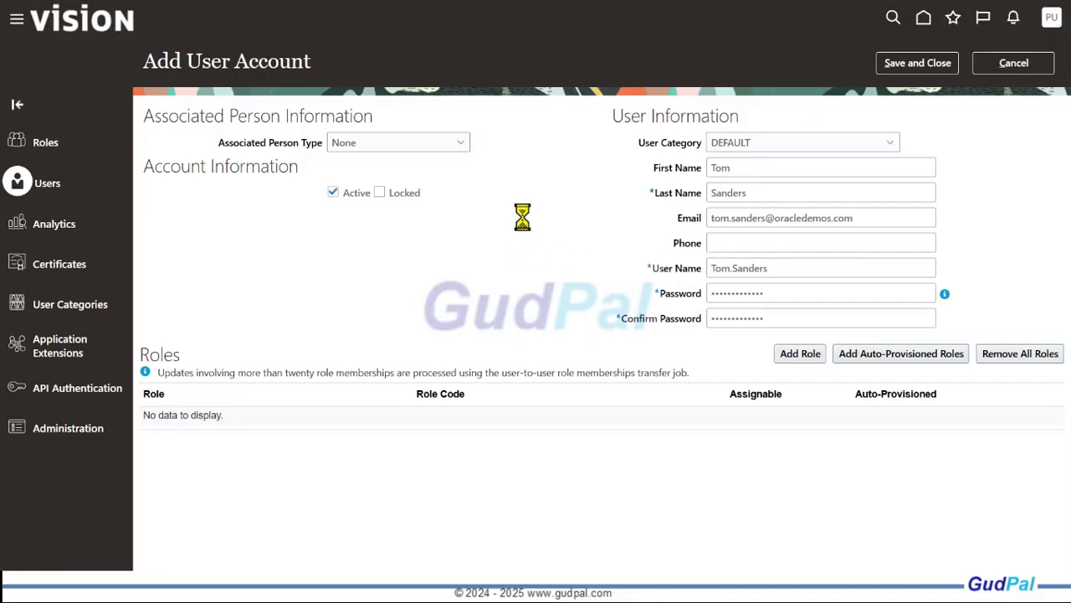
click(793, 355)
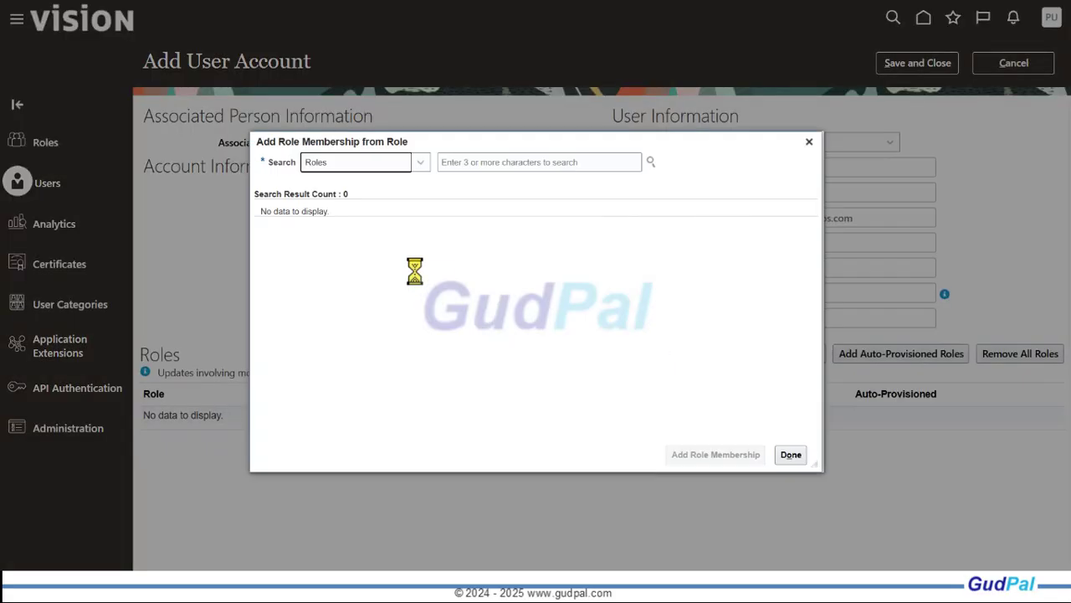
click(480, 163)
text(Security)
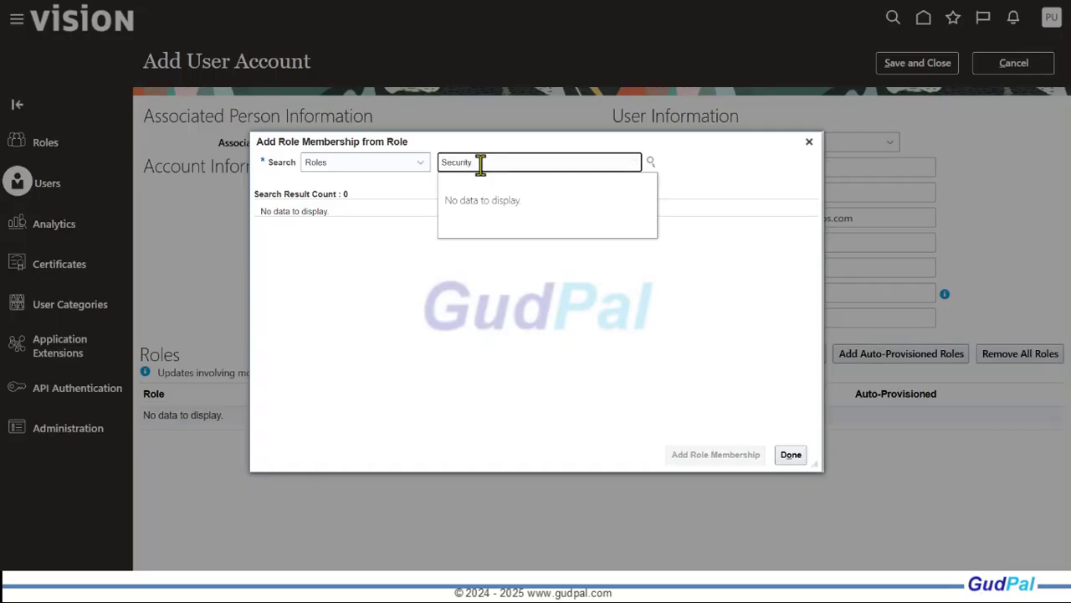
key(BackSpace)
key(BackSpace)
key(BackSpace)
key(BackSpace)
key(BackSpace)
key(BackSpace)
key(BackSpace)
key(BackSpace)
text(IT Sec)
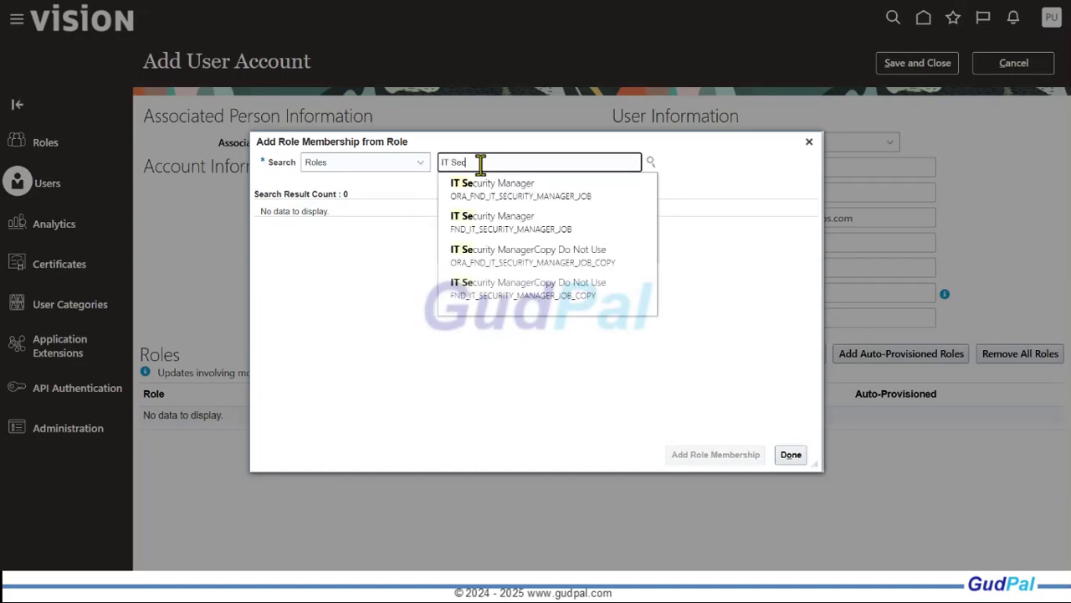
click(511, 223)
click(452, 232)
click(716, 455)
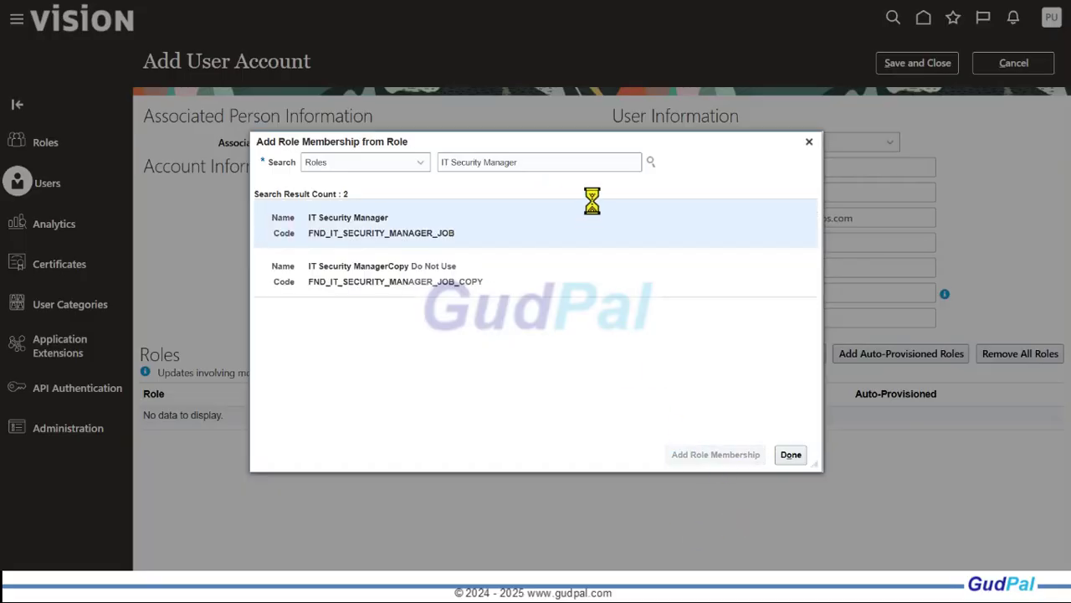
Search for and add the Application Developer role, then finish adding roles.
drag(521, 162, 393, 168)
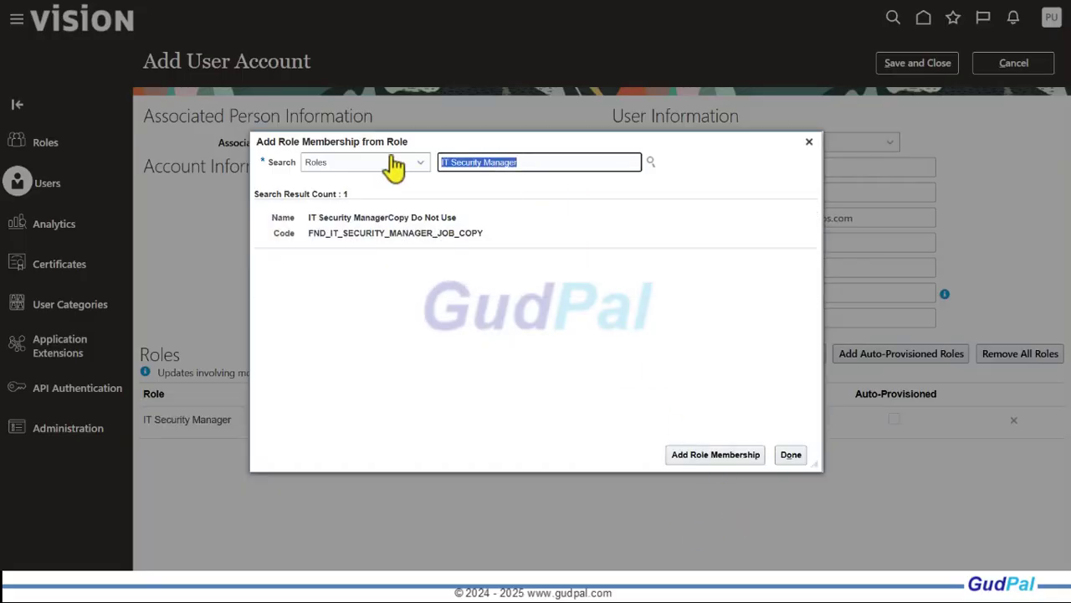
text(Applicatio)
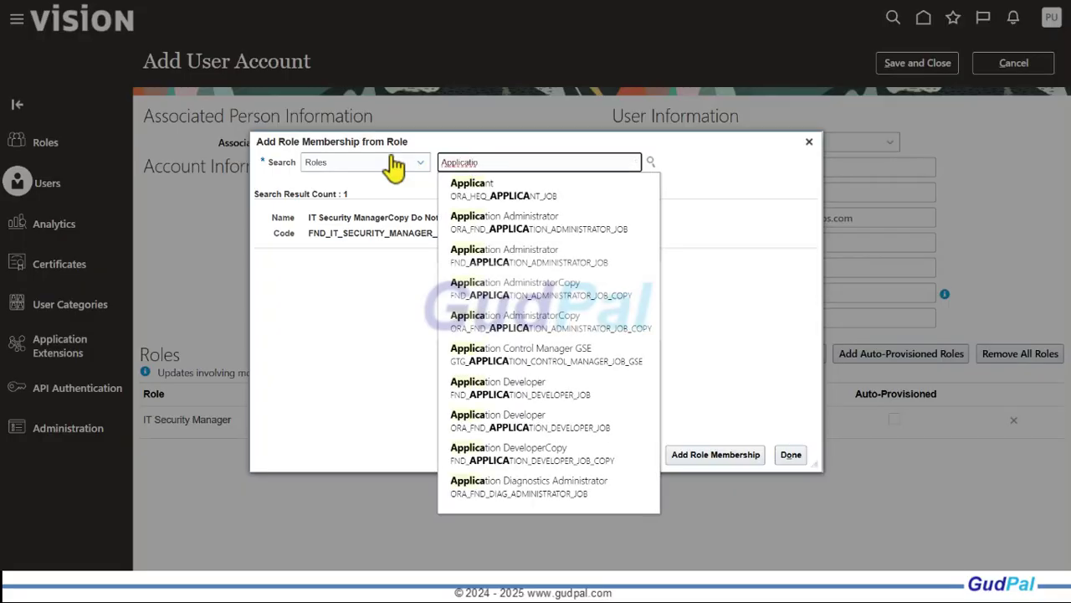
text(n)
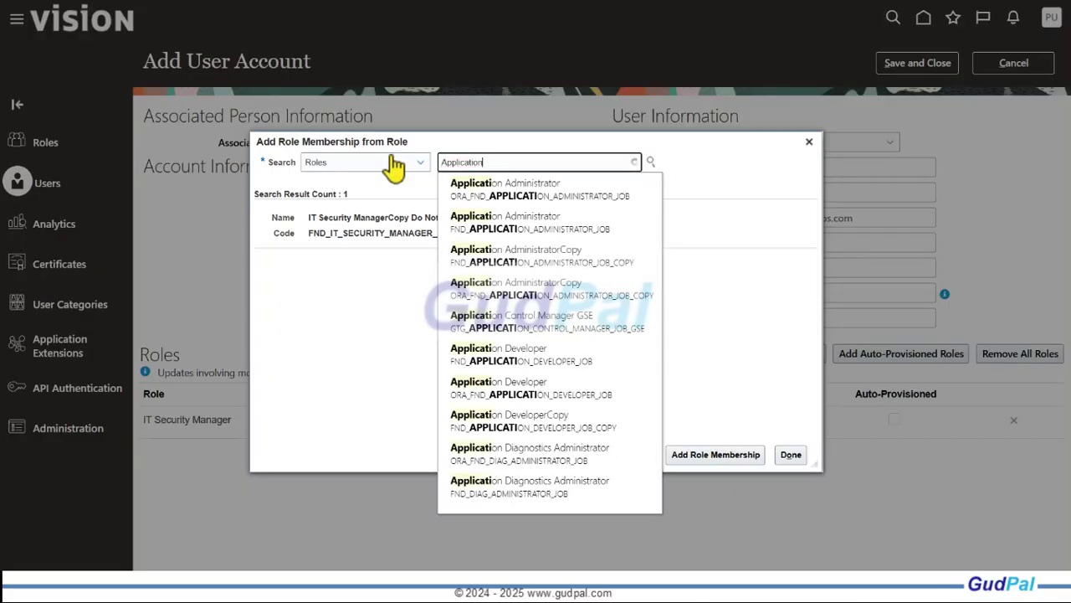
text( D)
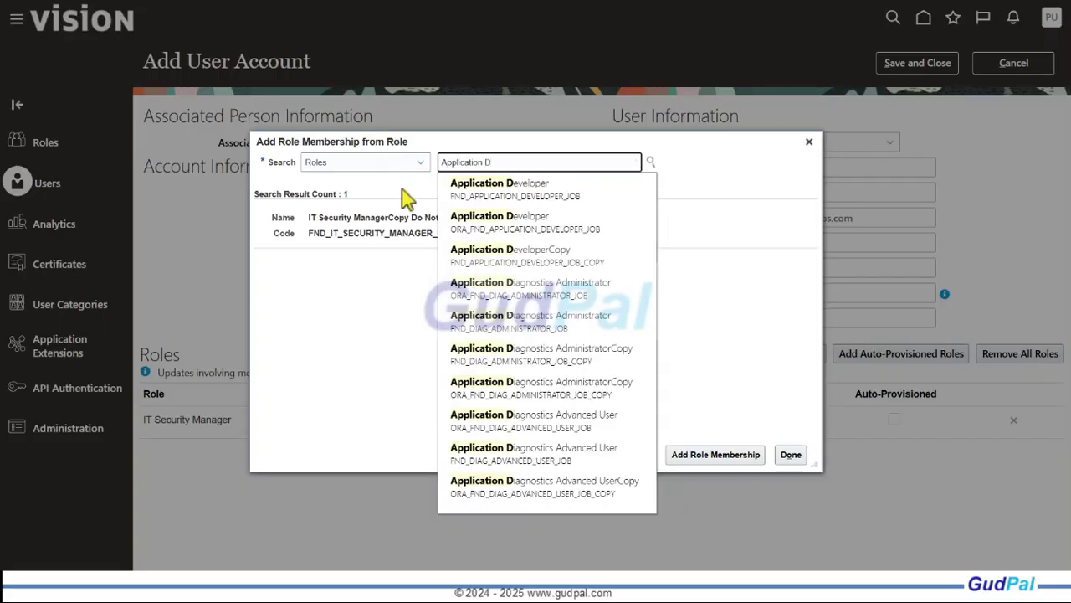
click(471, 190)
click(422, 231)
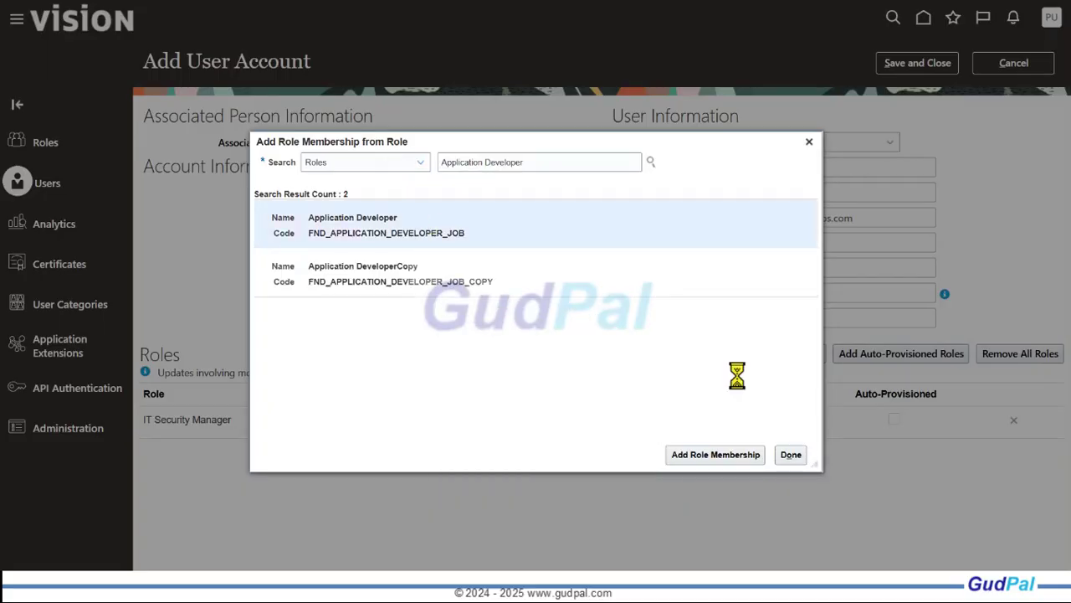
click(722, 459)
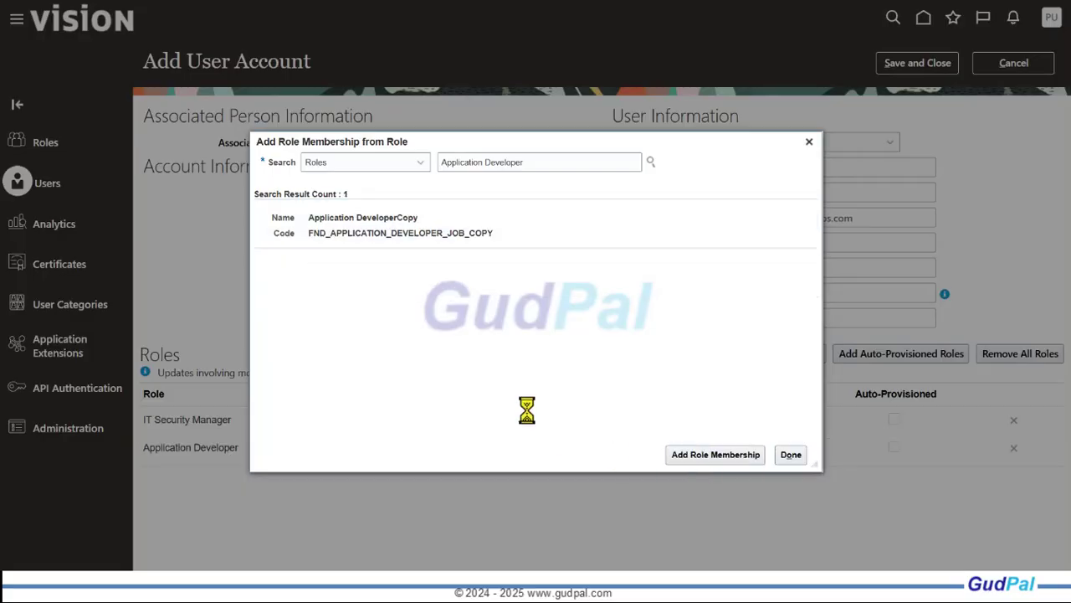
click(791, 457)
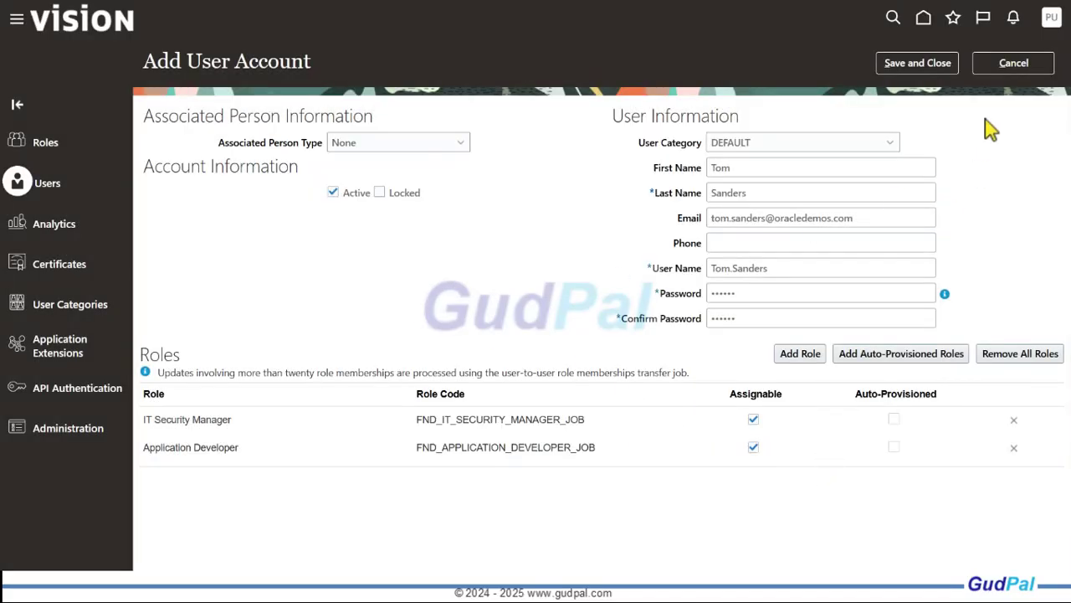
Save and close the new user account.
click(916, 67)
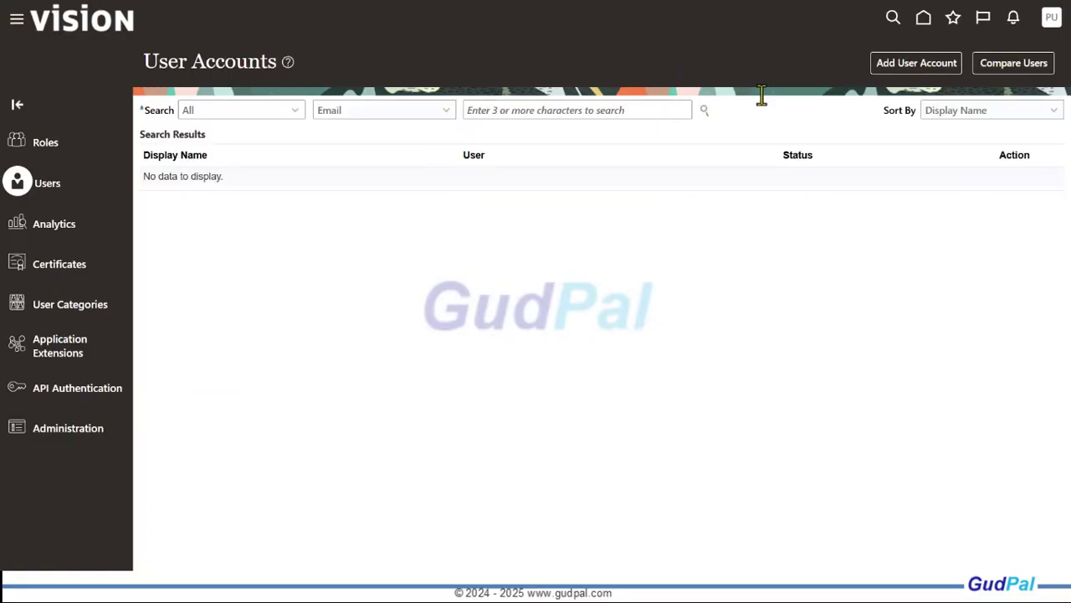
Sign out, sign back in as the new user, and view the Tools apps and Navigator.
click(1050, 19)
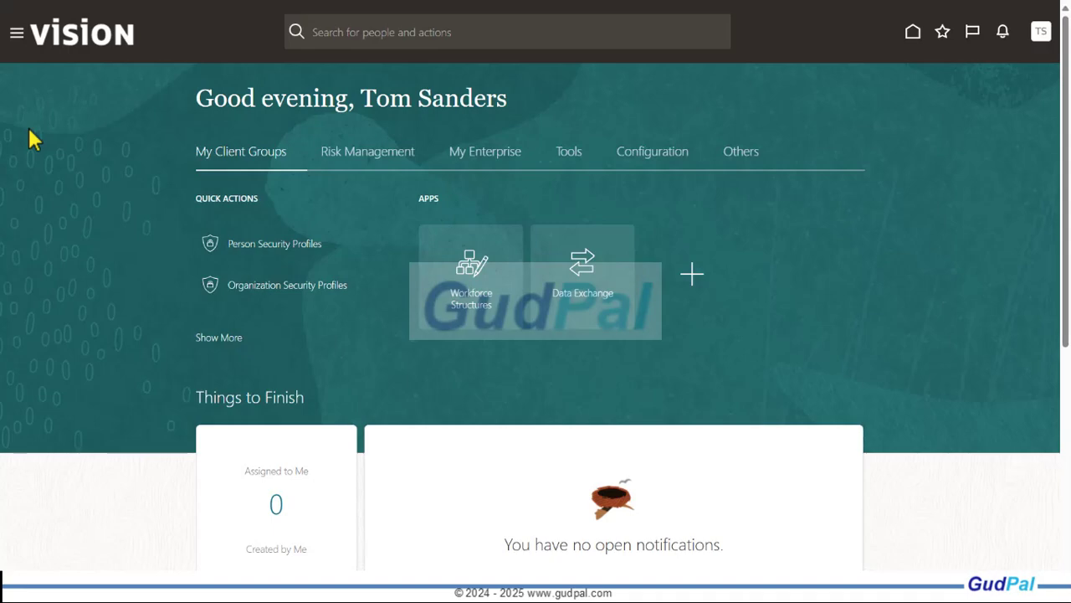
click(569, 164)
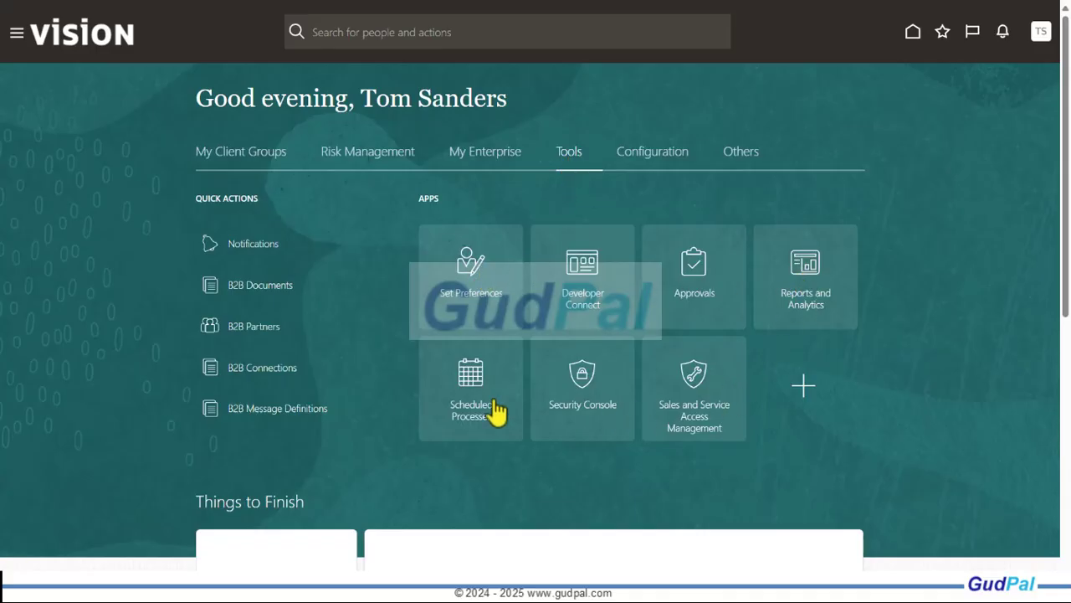
click(17, 35)
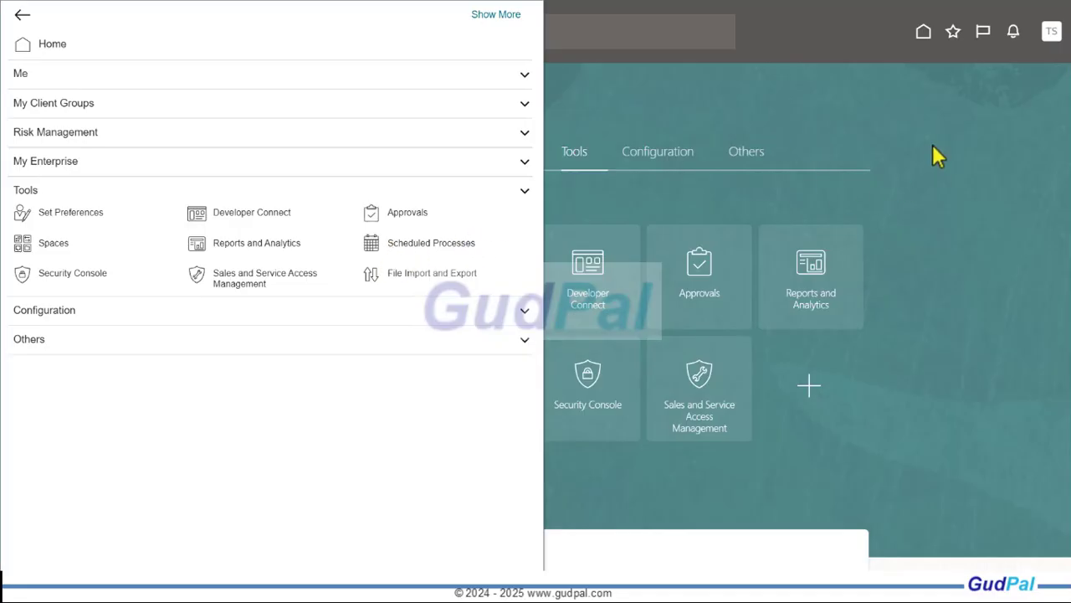
click(615, 101)
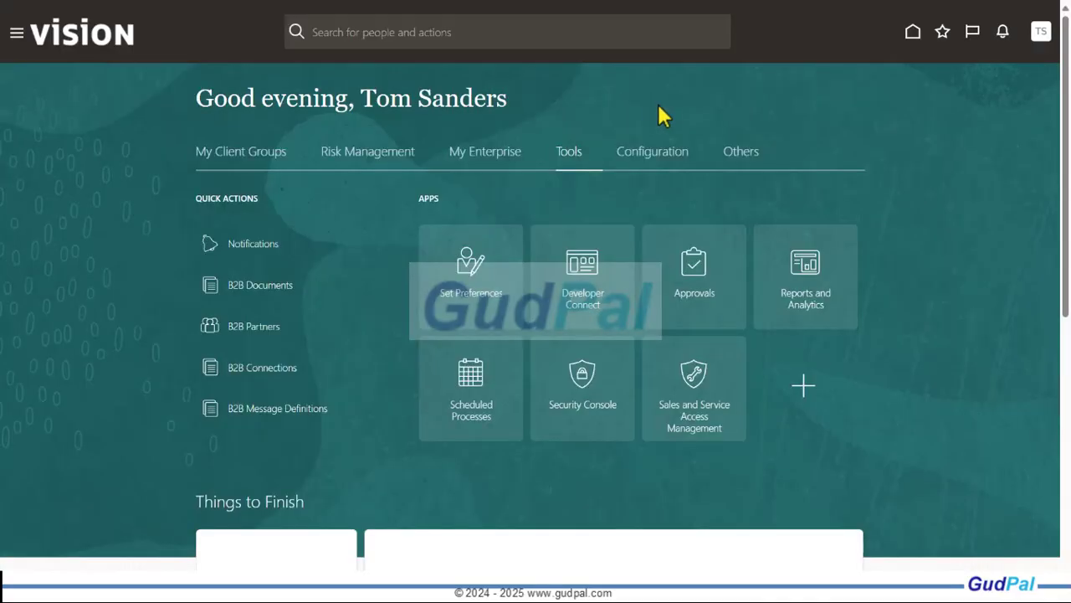
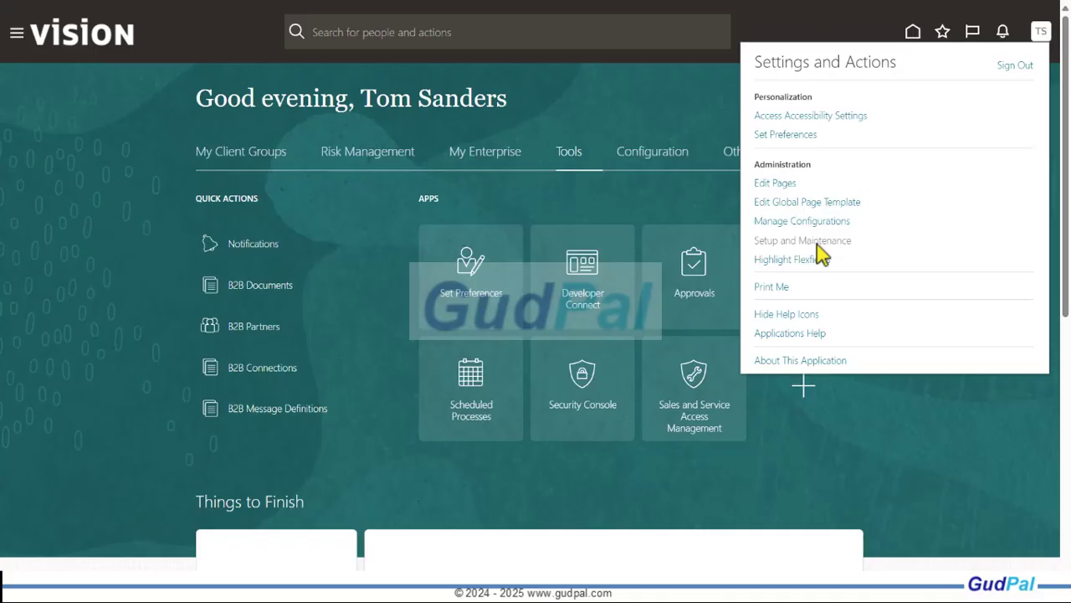
Search Setup and Maintenance tasks for Manage Administrator Profile Values and open that task.
click(803, 240)
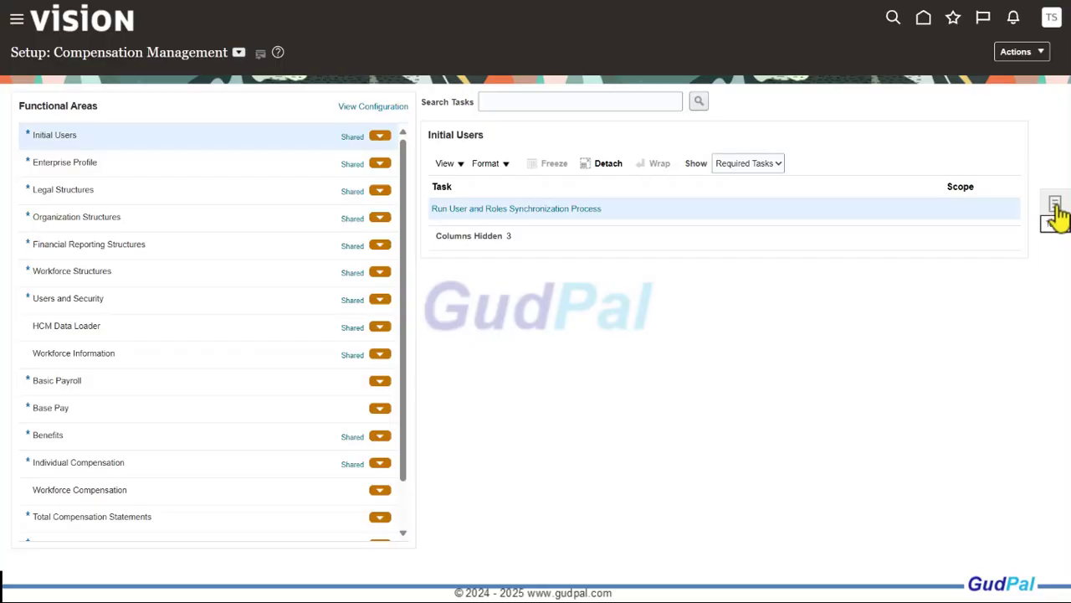
click(1056, 207)
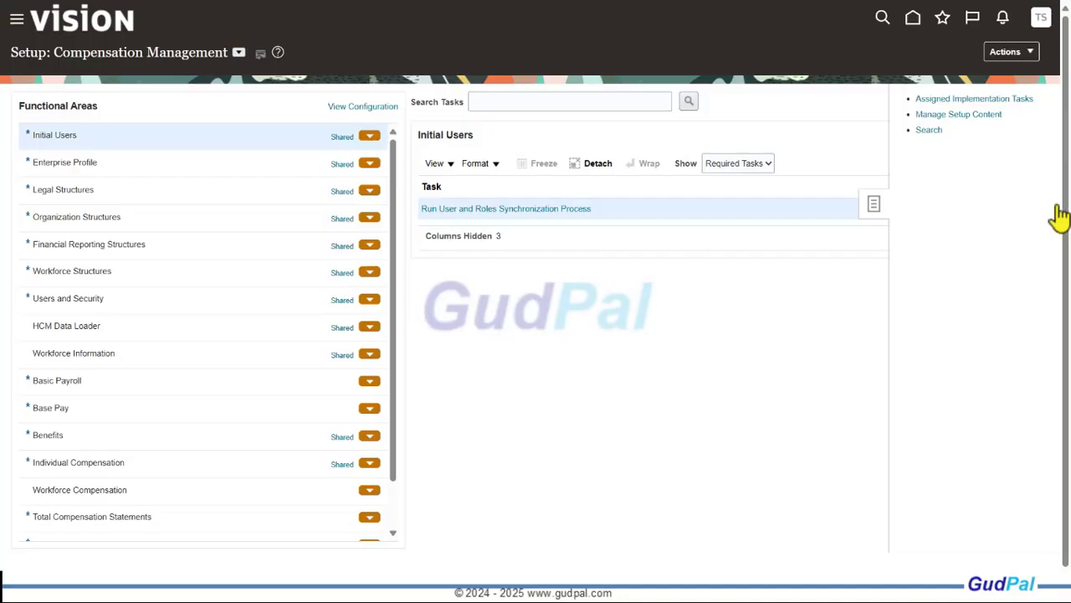
click(929, 130)
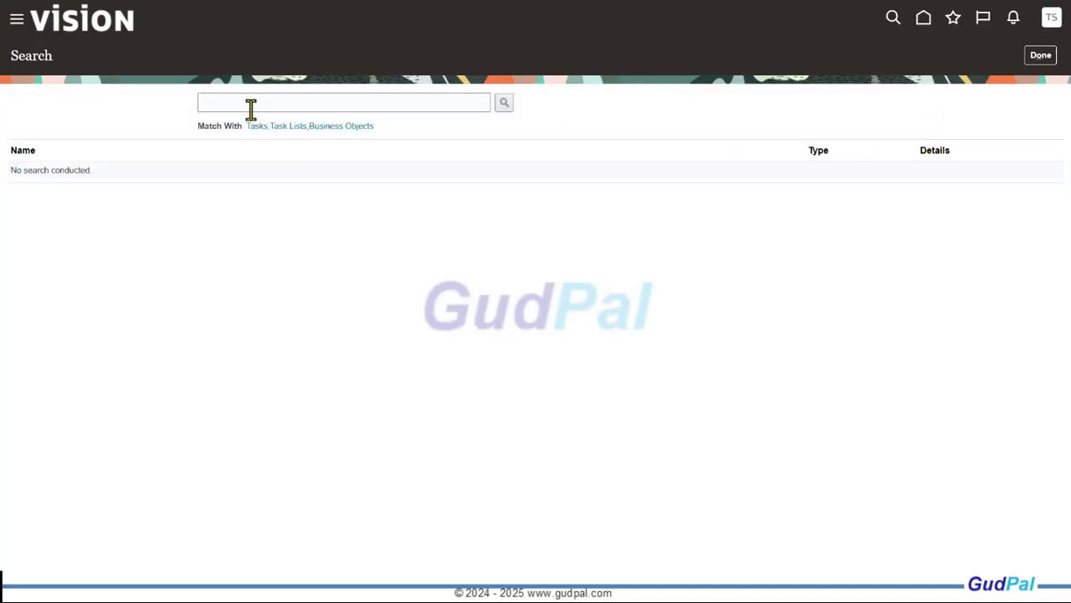
click(256, 102)
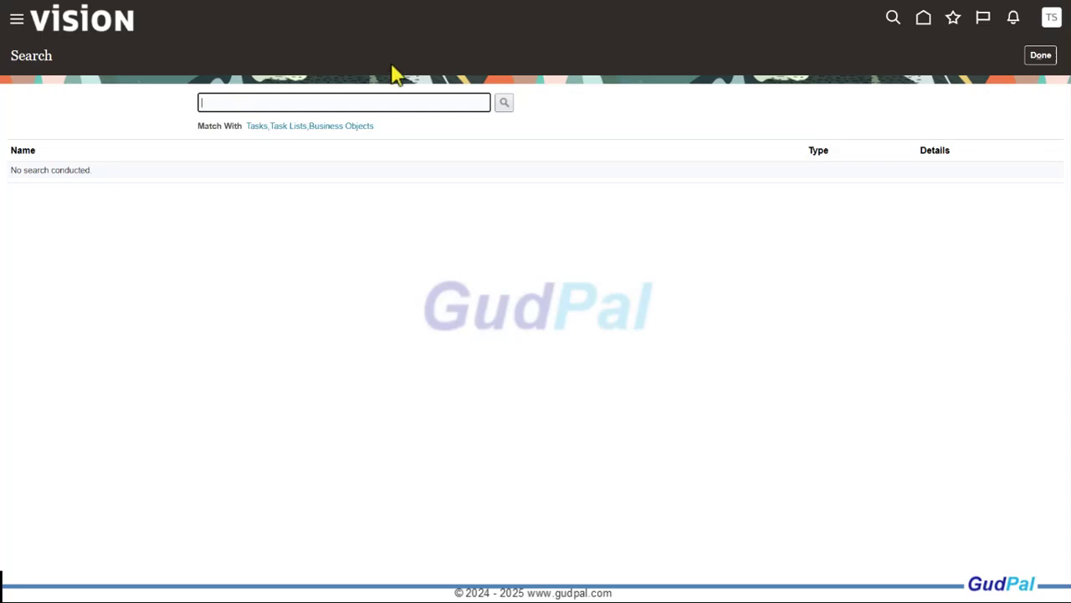
click(356, 134)
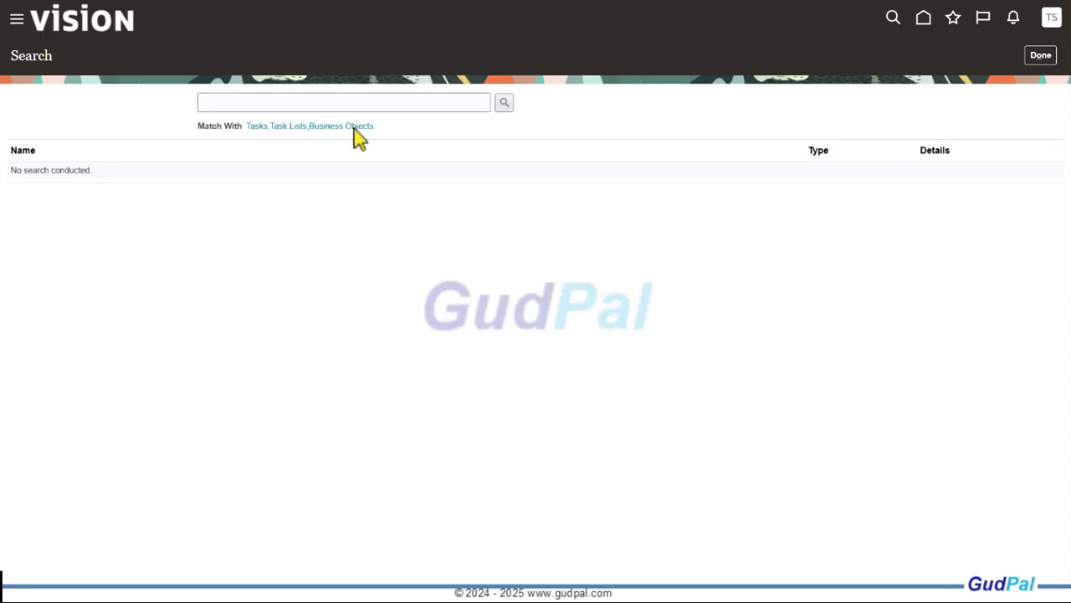
click(287, 100)
text(Manage Administrator Profile Values)
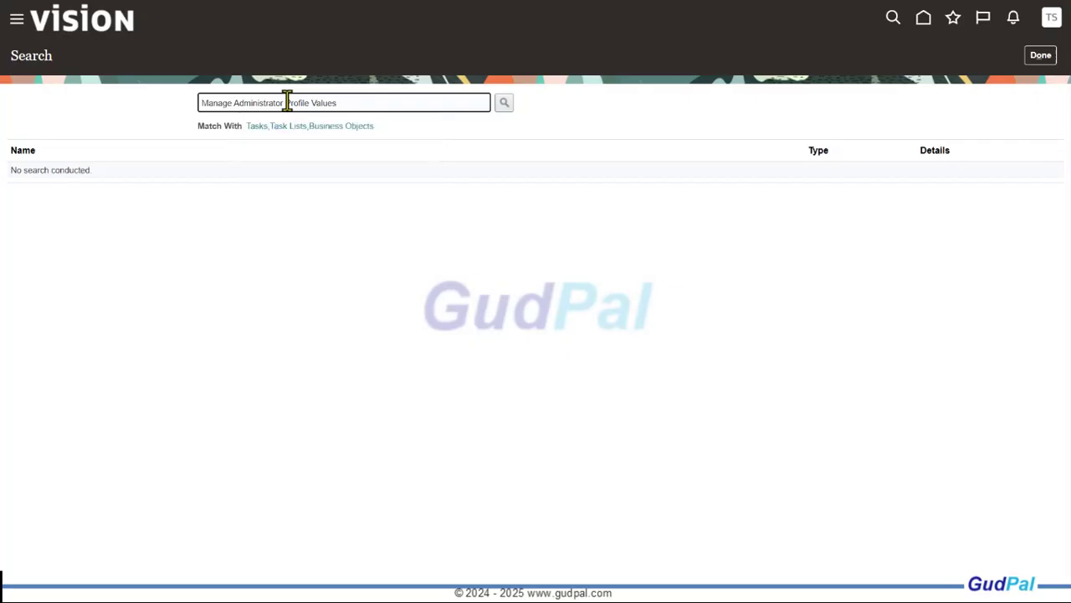
click(505, 105)
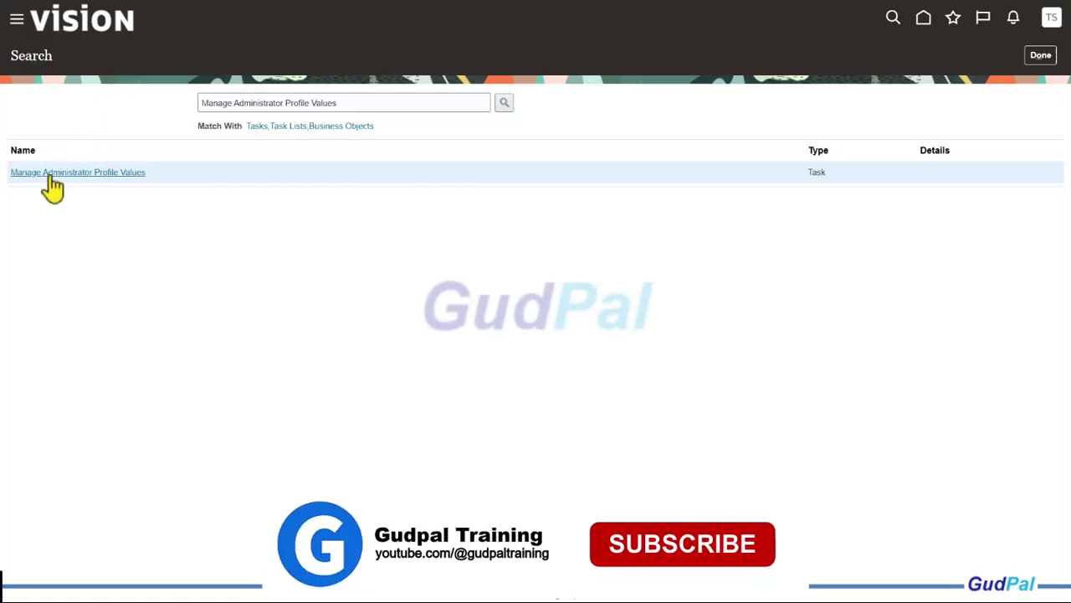
click(87, 176)
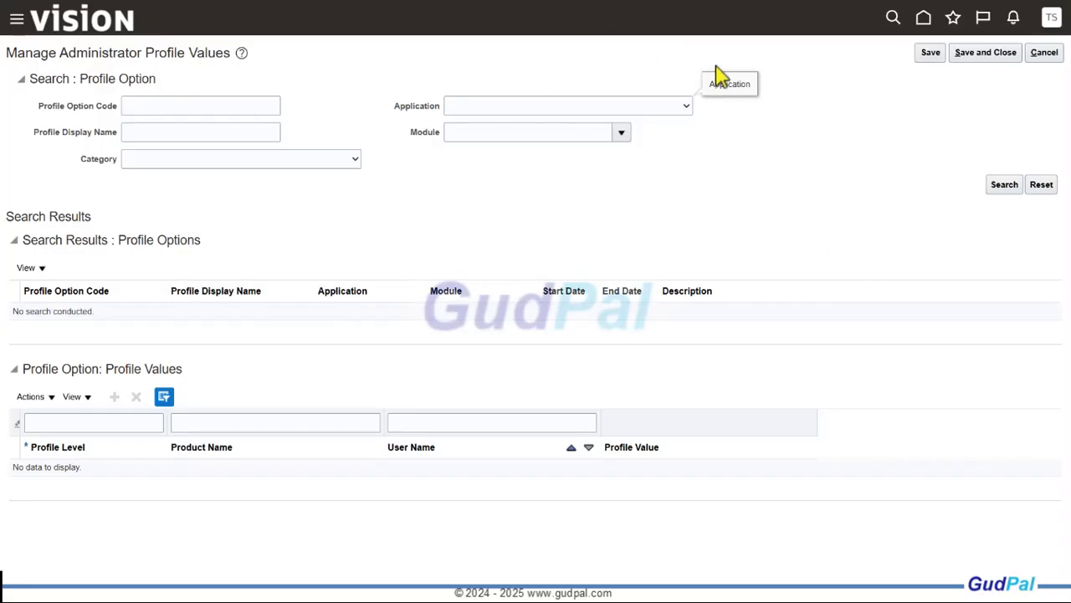
Search profile option ORA_ASE_SAS_INTEGRATION_ENABLED and verify its Site value is Yes.
click(207, 105)
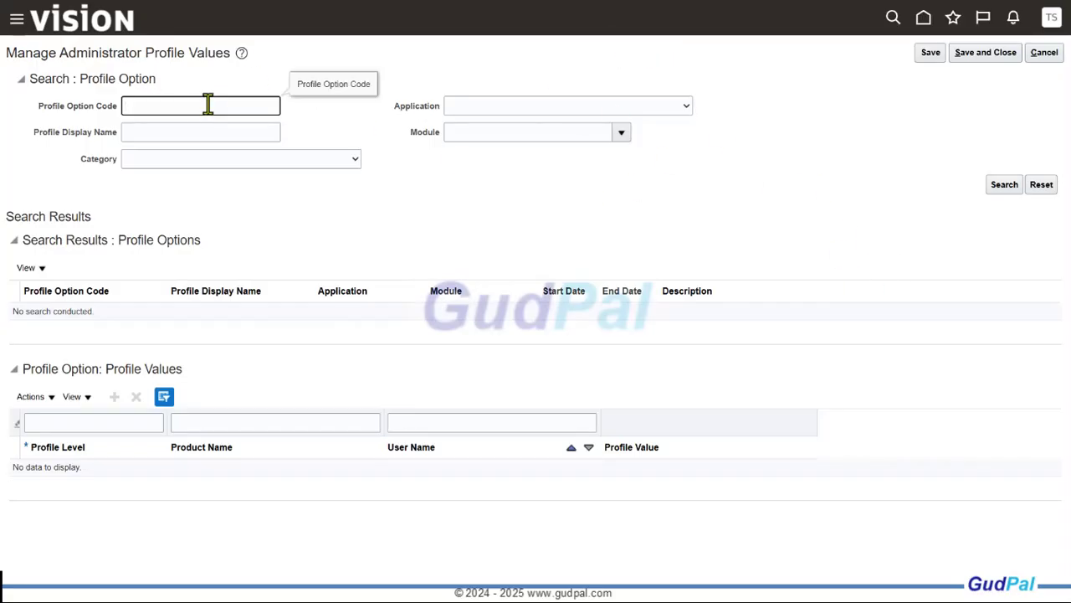
text(ORA_ASE_SAS_INTEGRATION_ENABLED)
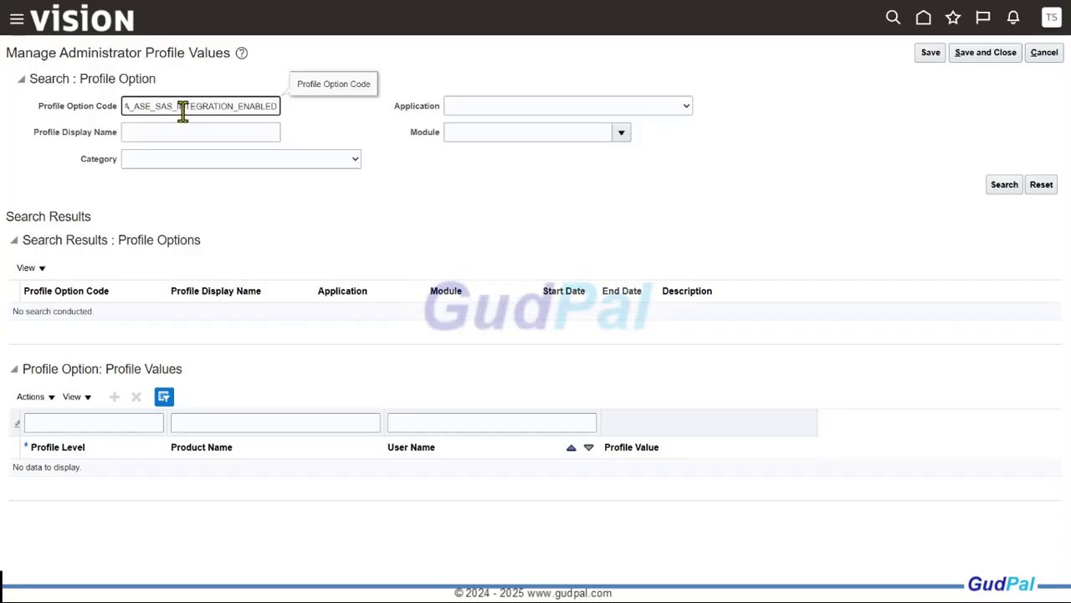
click(902, 215)
click(1008, 185)
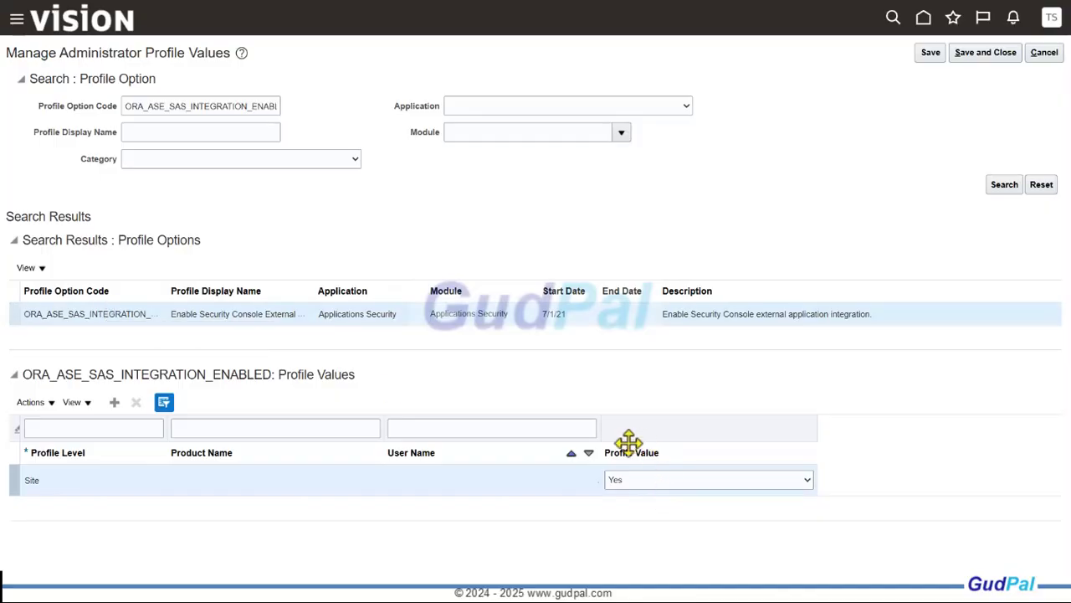
click(631, 473)
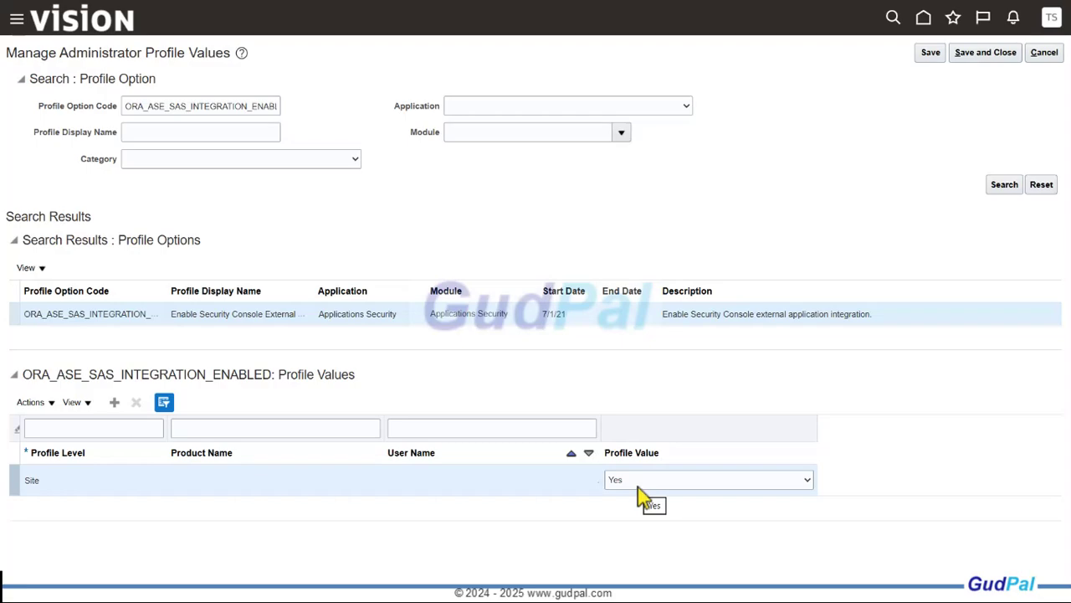
click(996, 58)
Search profile option ORA_HCM_VBCS_PWA_ENABLED and verify its Site value is Y.
click(212, 105)
double_click(213, 105)
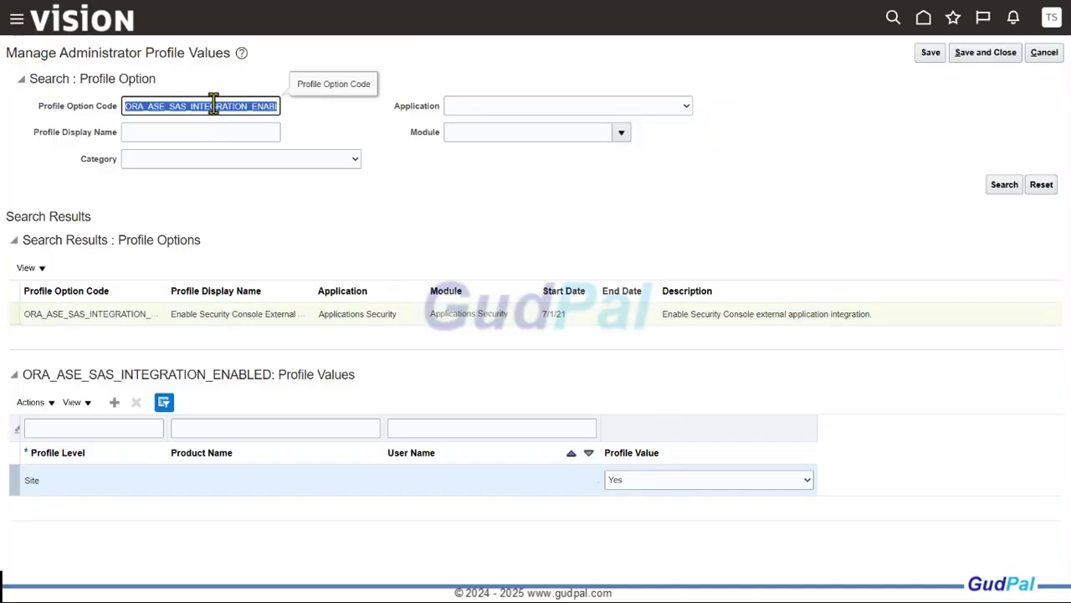
key(BackSpace)
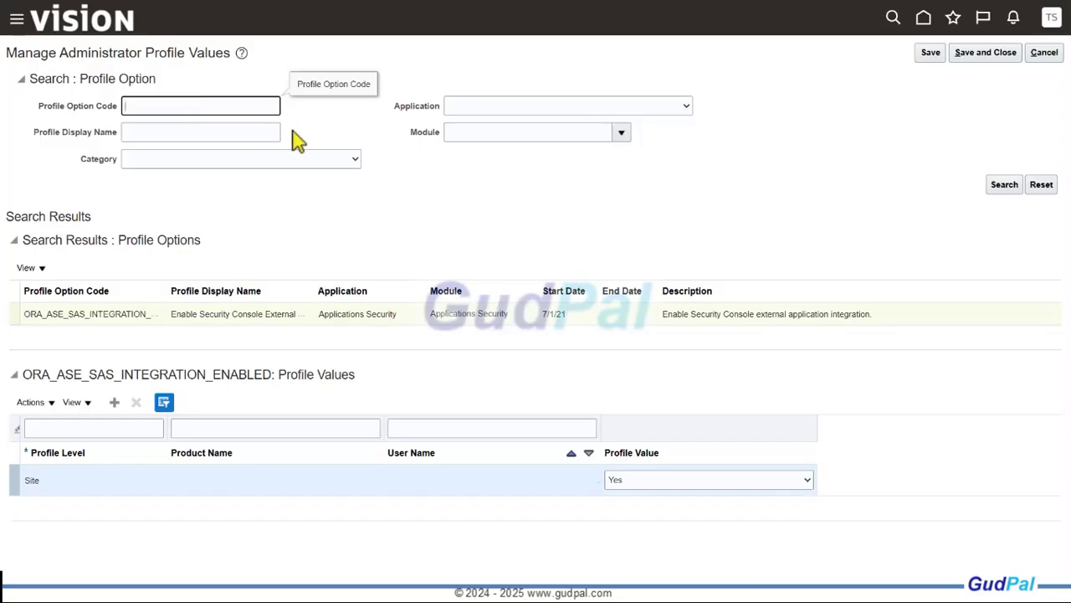
text(ORA_HCM_VBCS_PWA_ENABLED)
click(332, 130)
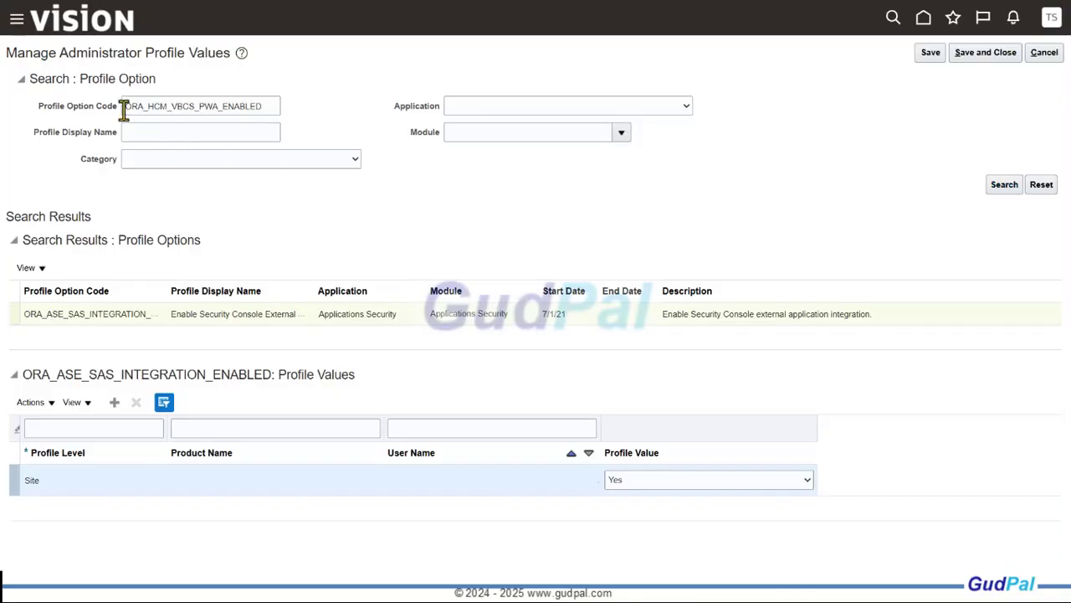
click(150, 109)
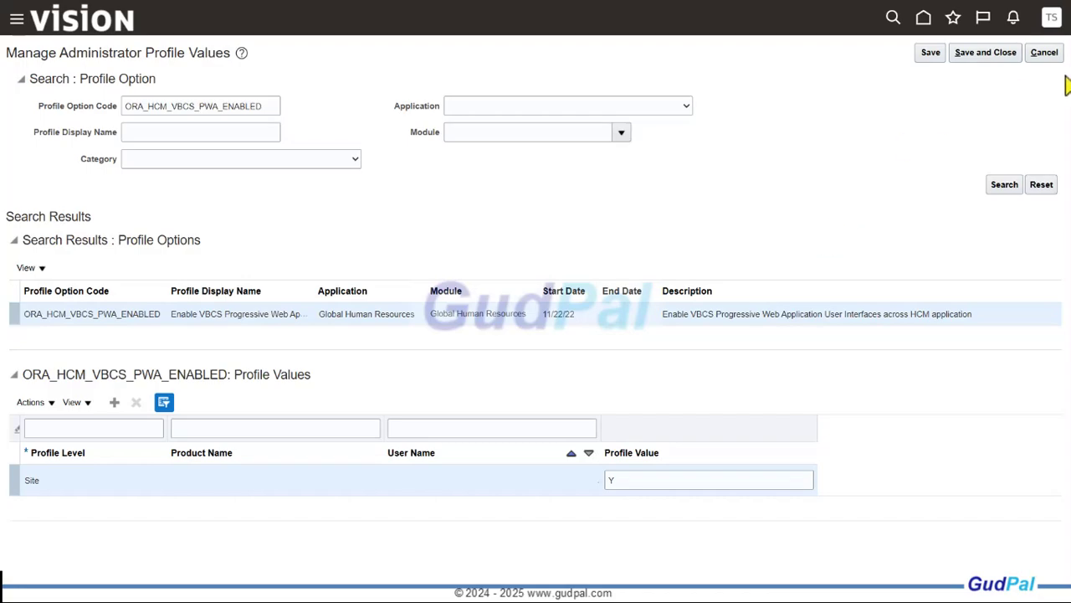
Cancel out of profile values, open Navigator > Tools > Security Console, and acknowledge the warning.
click(1044, 53)
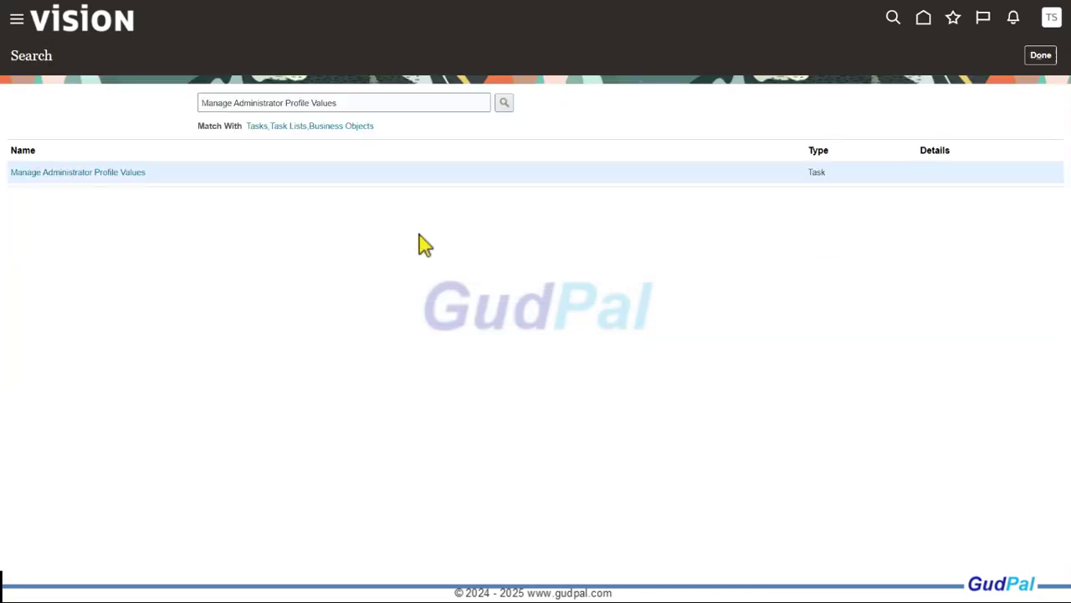
click(1041, 56)
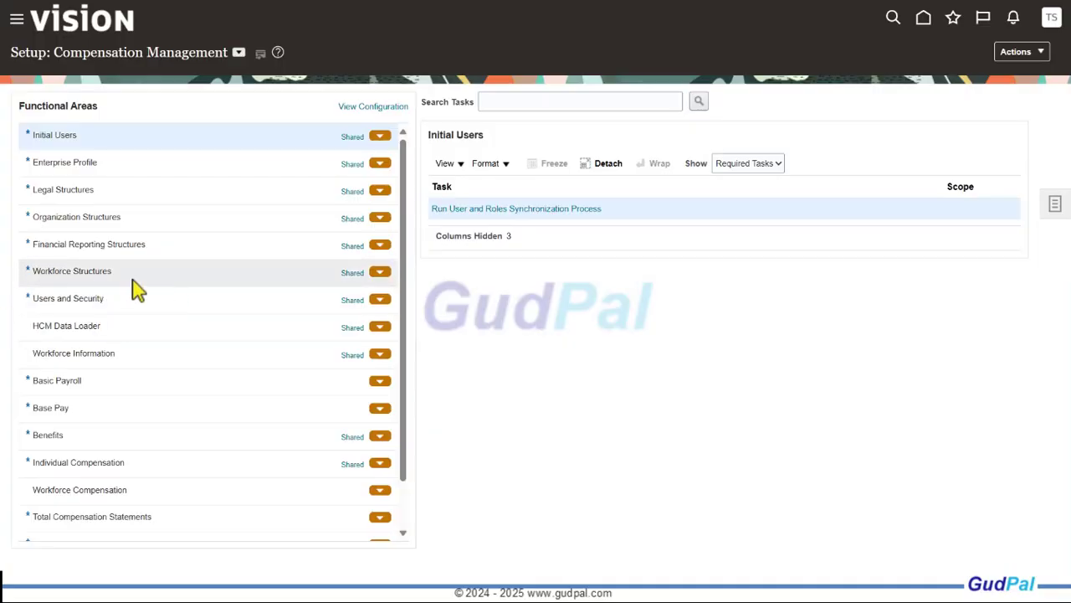
click(17, 20)
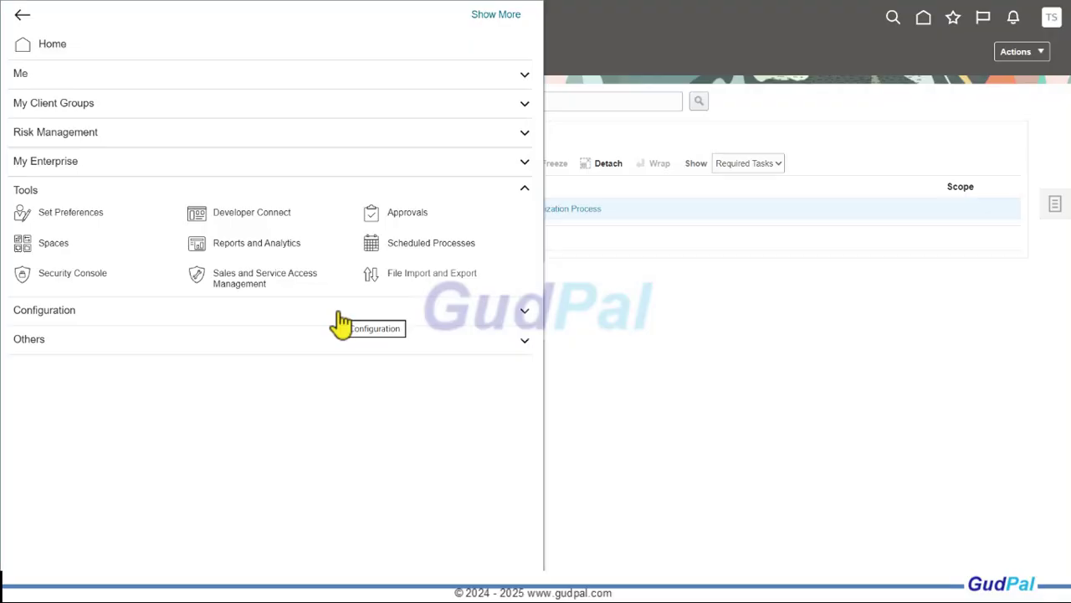
click(87, 285)
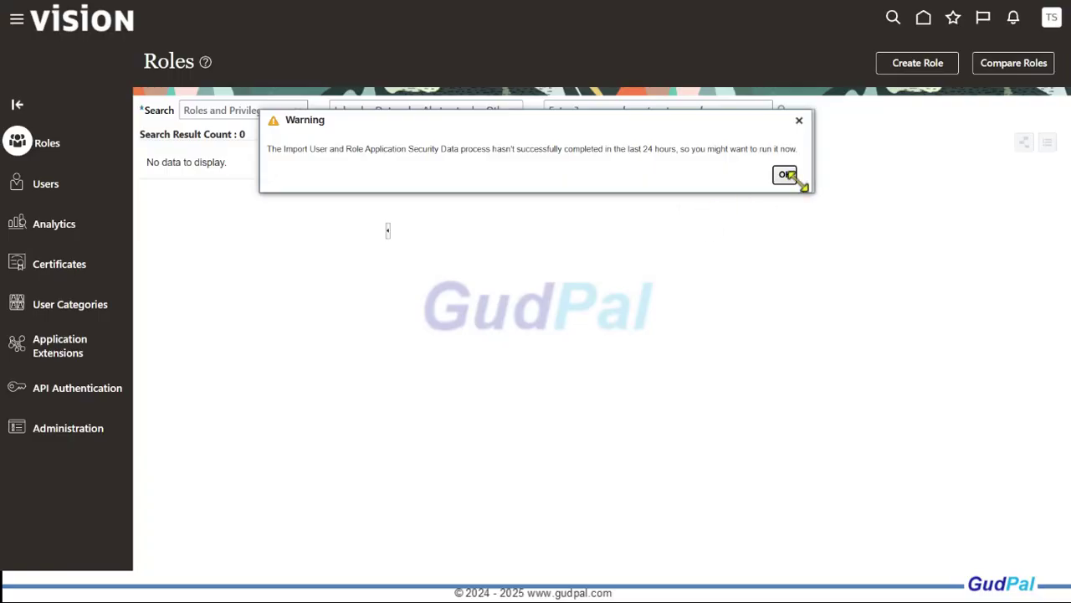
click(778, 170)
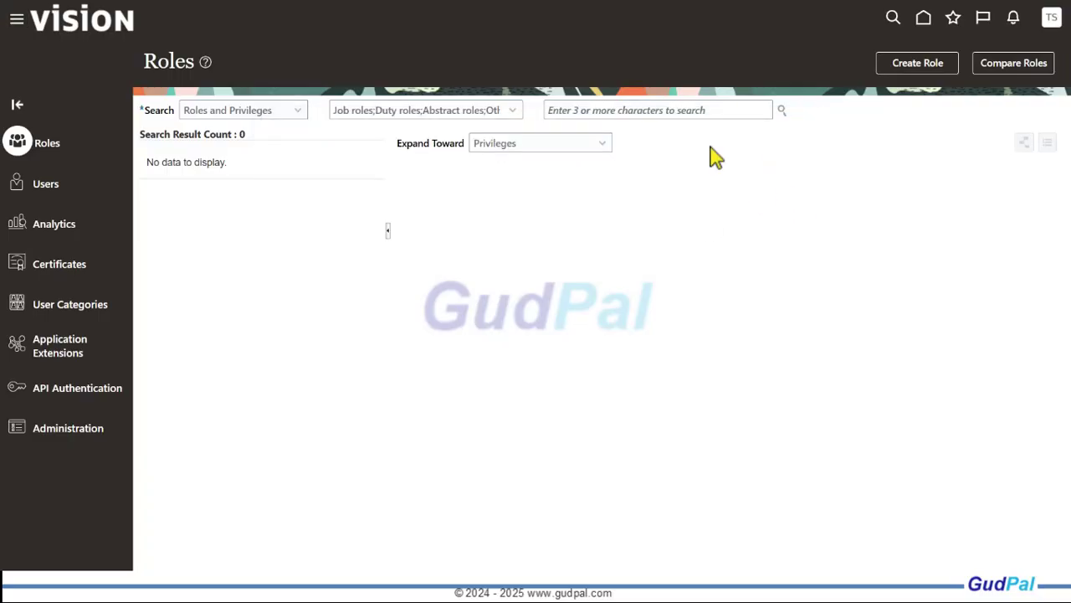
Start a new role named 'XX Custom AI Agent Studio Access' and enter its role code.
click(914, 65)
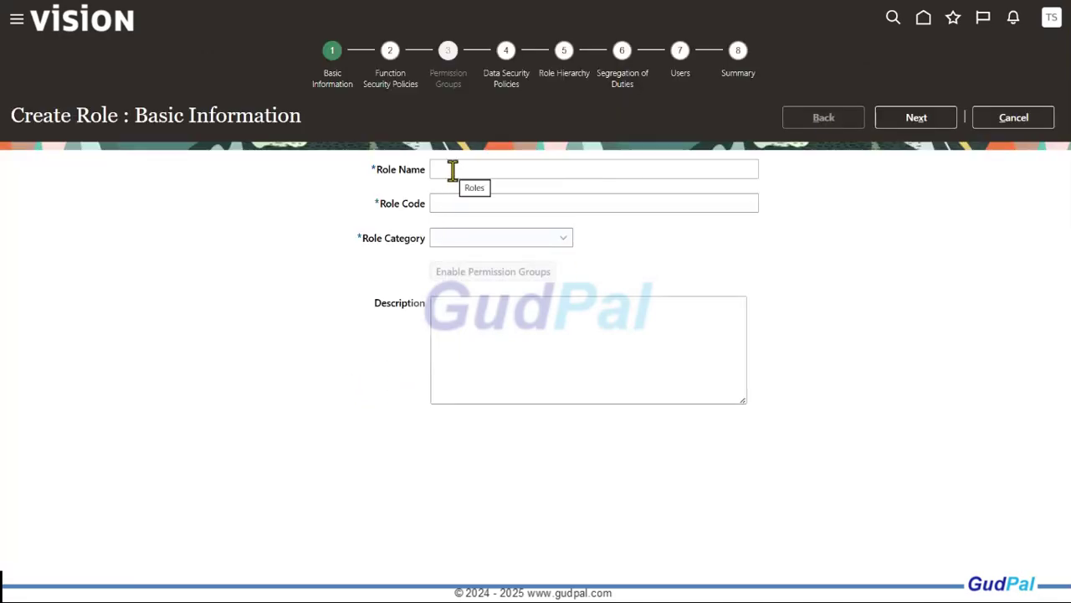
click(452, 169)
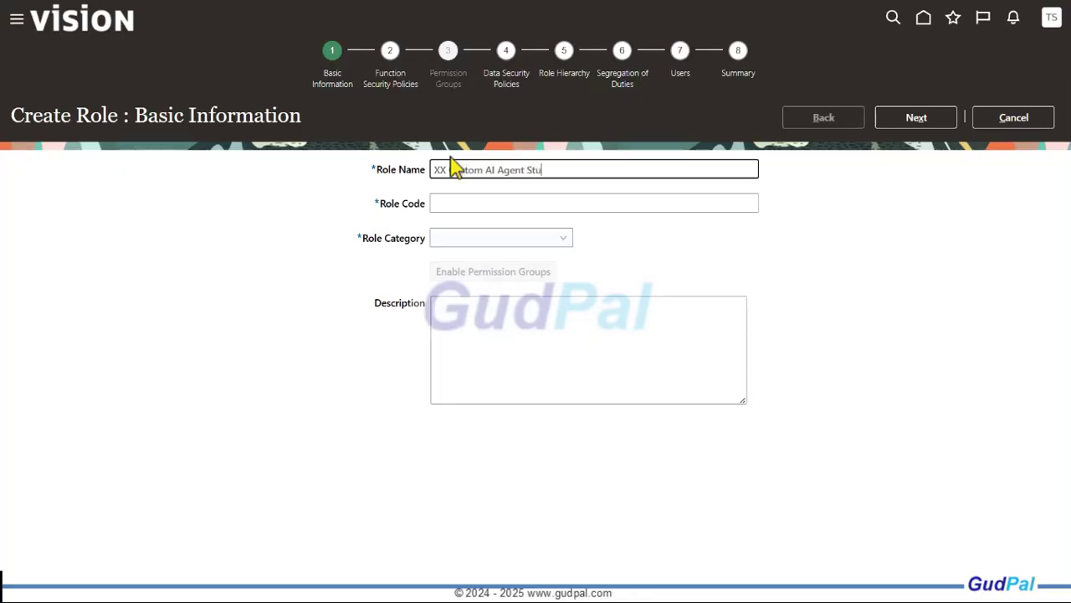
text(o Access)
click(484, 204)
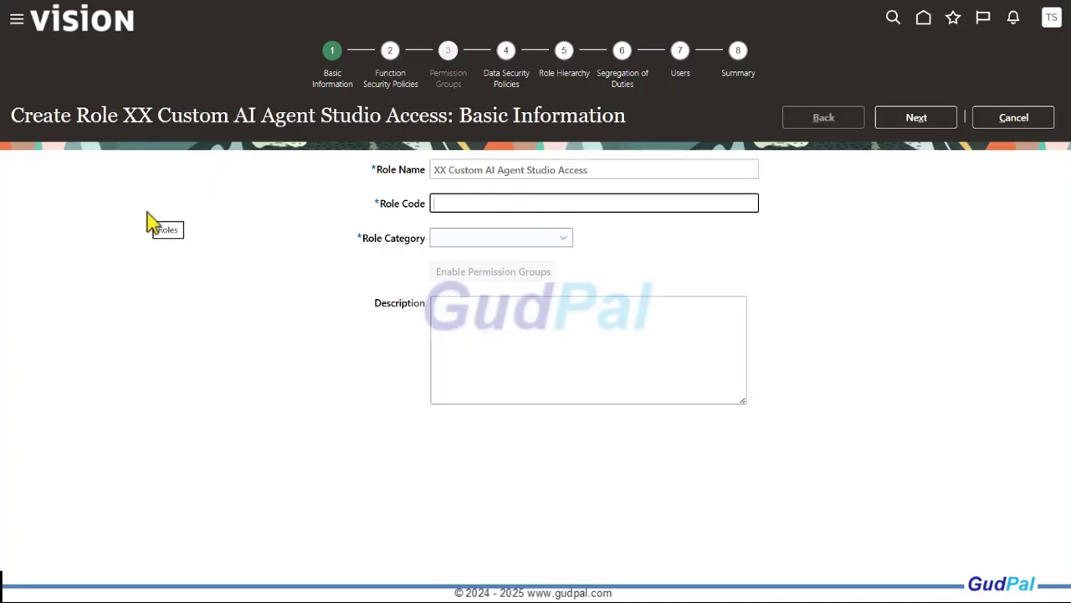
key(Caps_Lock)
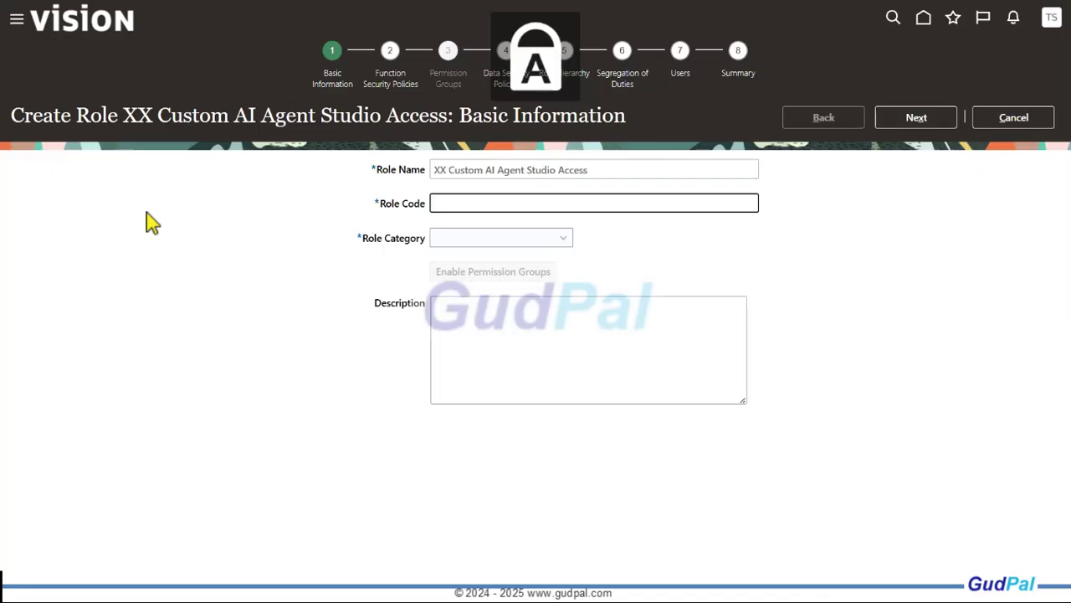
text(X)
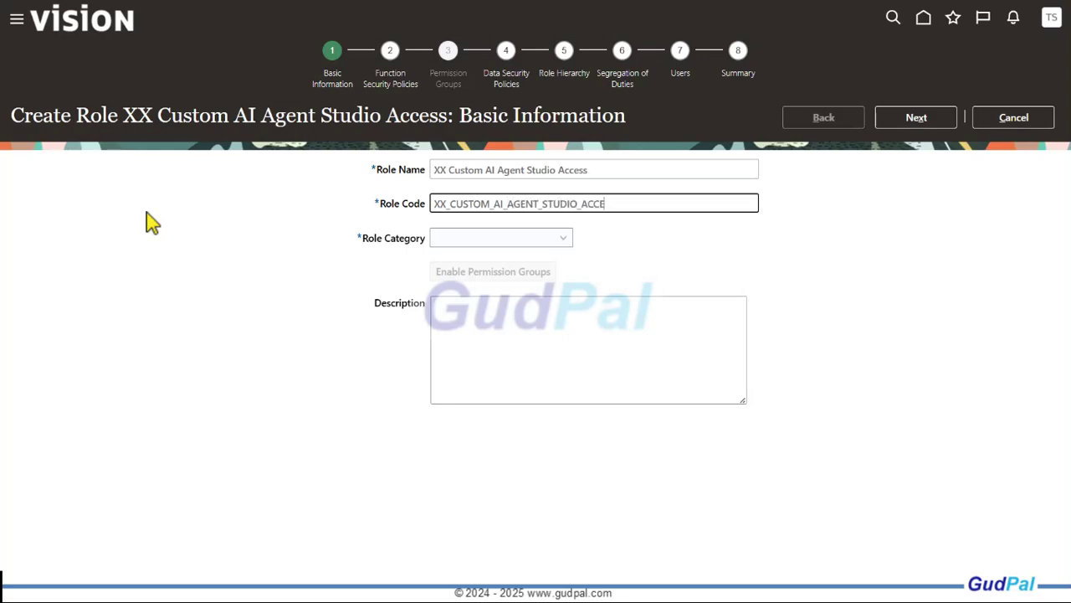
Set the role category to Common - Job Roles and use the role name as its description.
click(498, 243)
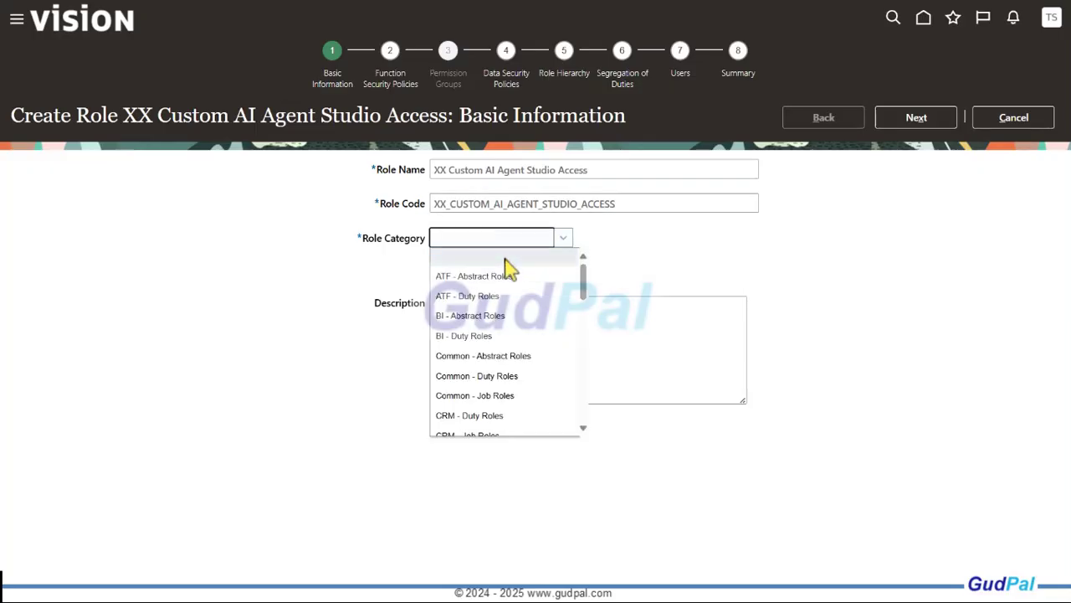
scroll(529, 330, down, 1)
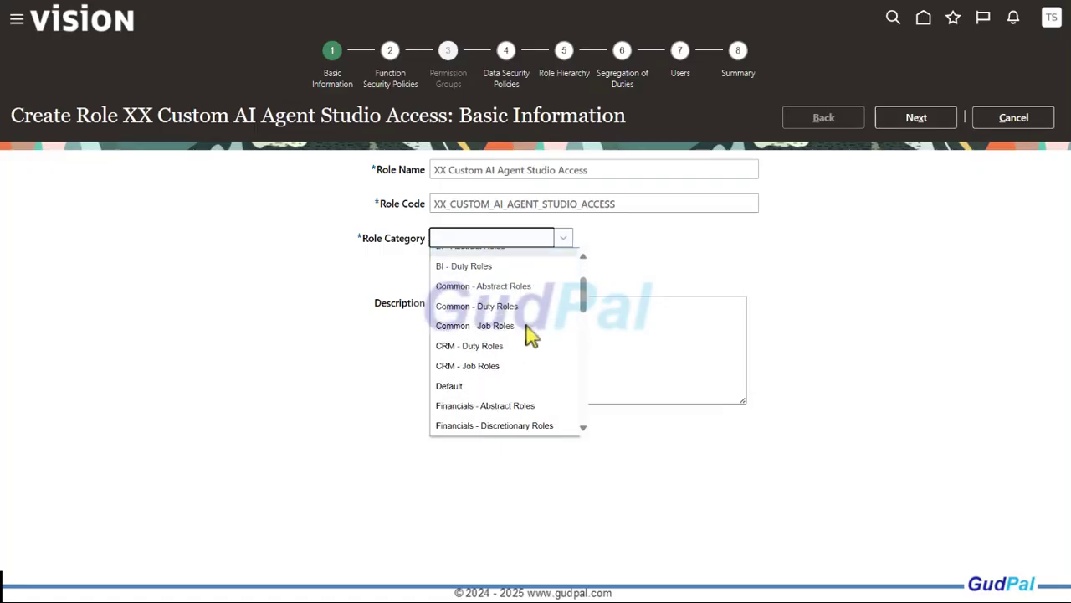
click(681, 268)
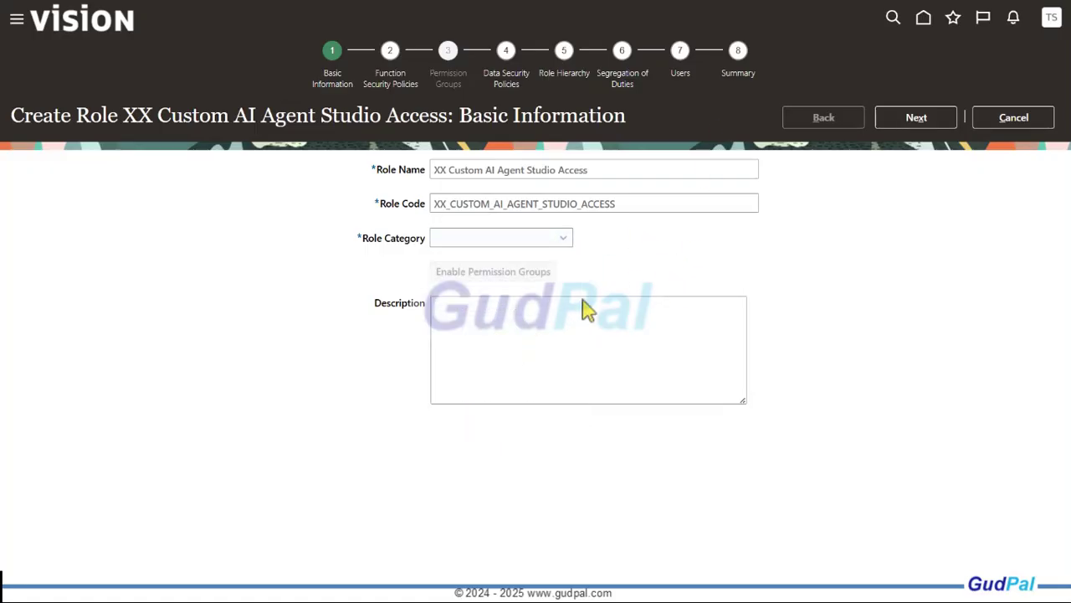
click(571, 243)
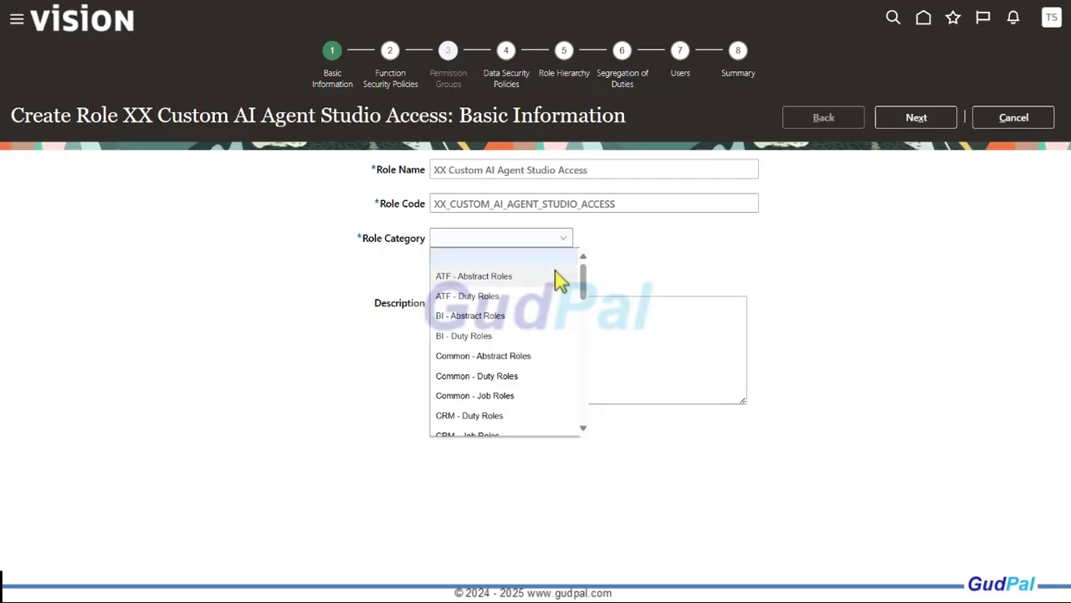
click(506, 396)
click(501, 341)
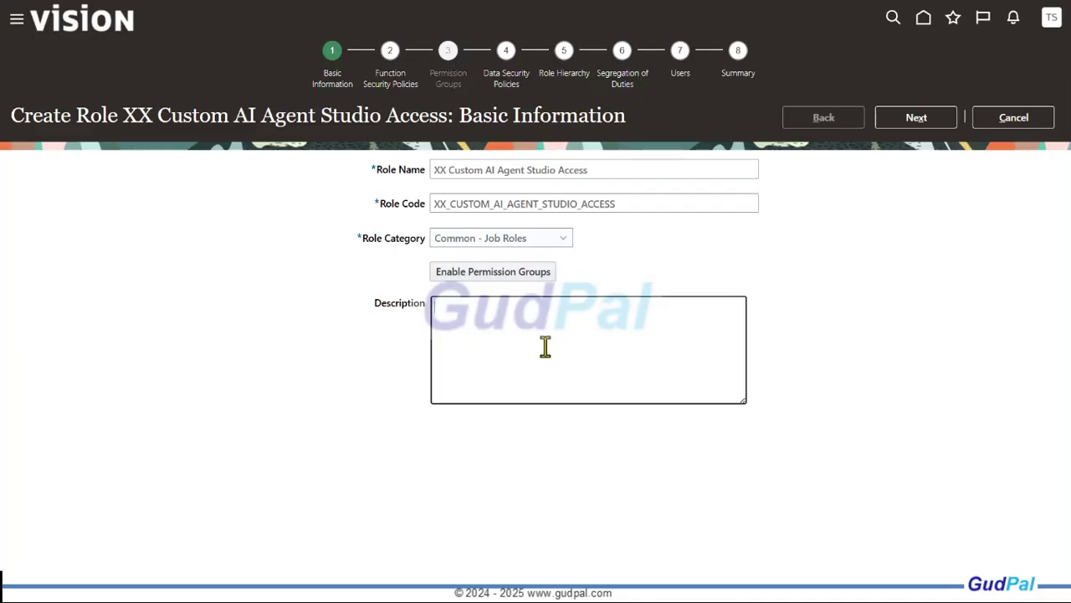
text(ORA_HCM_VBCS_PWA_ENABLED)
drag(598, 170, 461, 171)
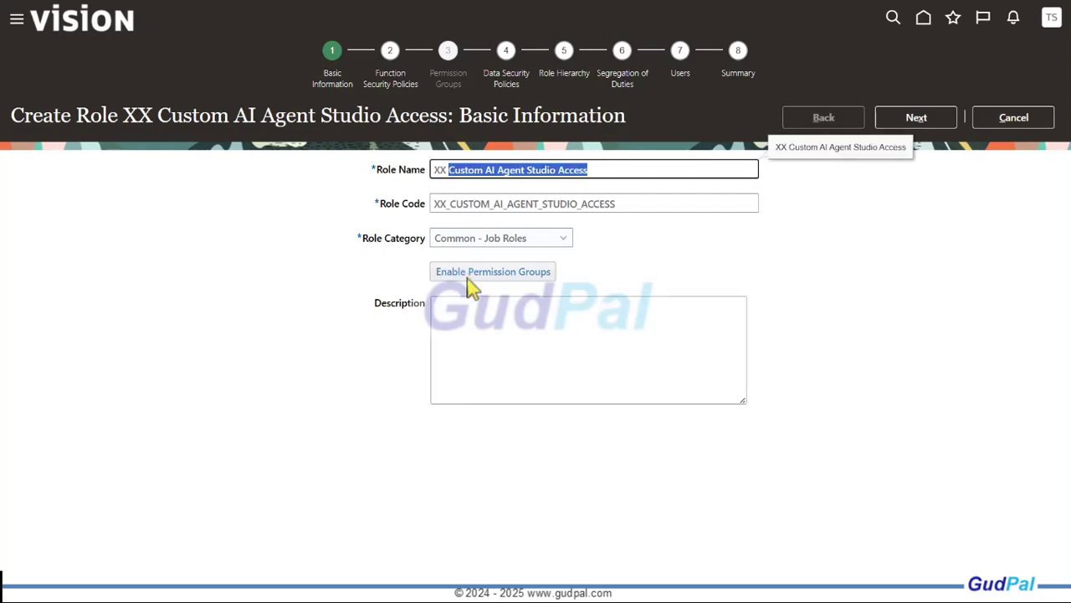
click(474, 355)
text(Custom AI Agent Studio Access)
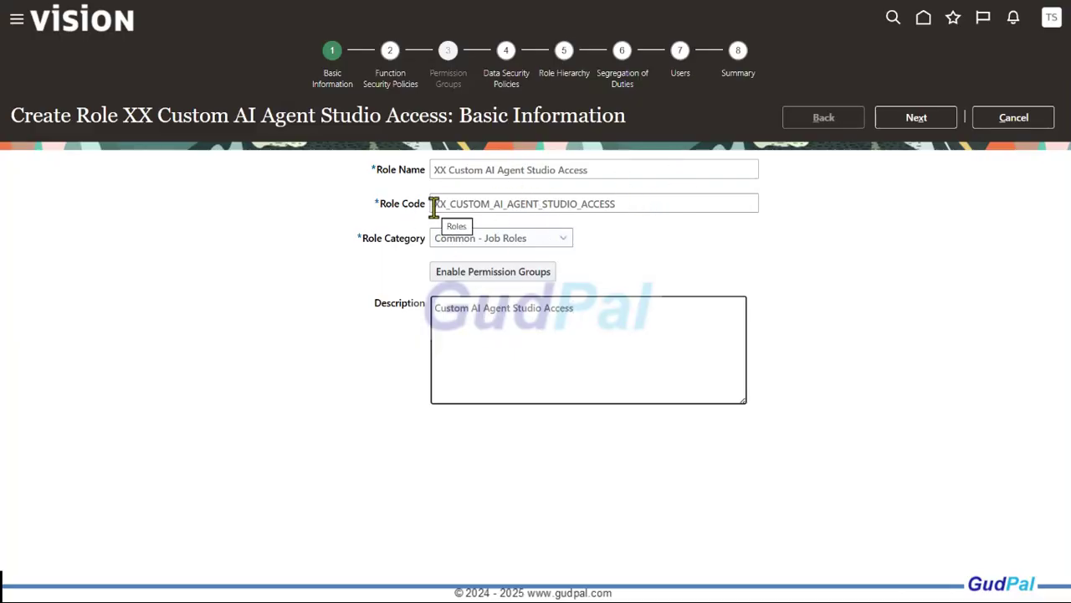
drag(432, 205, 621, 206)
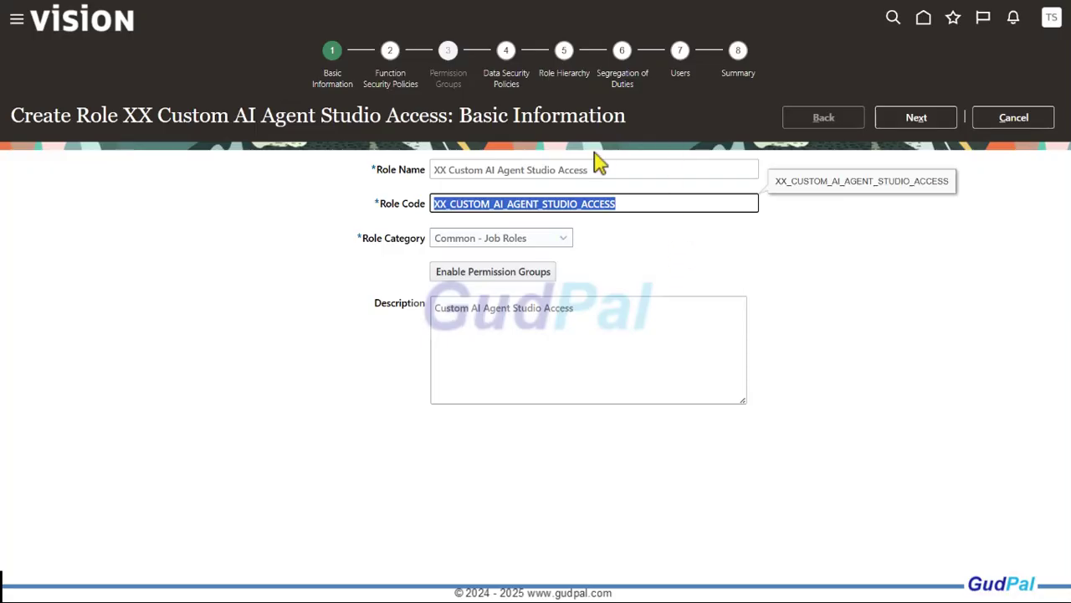
click(716, 75)
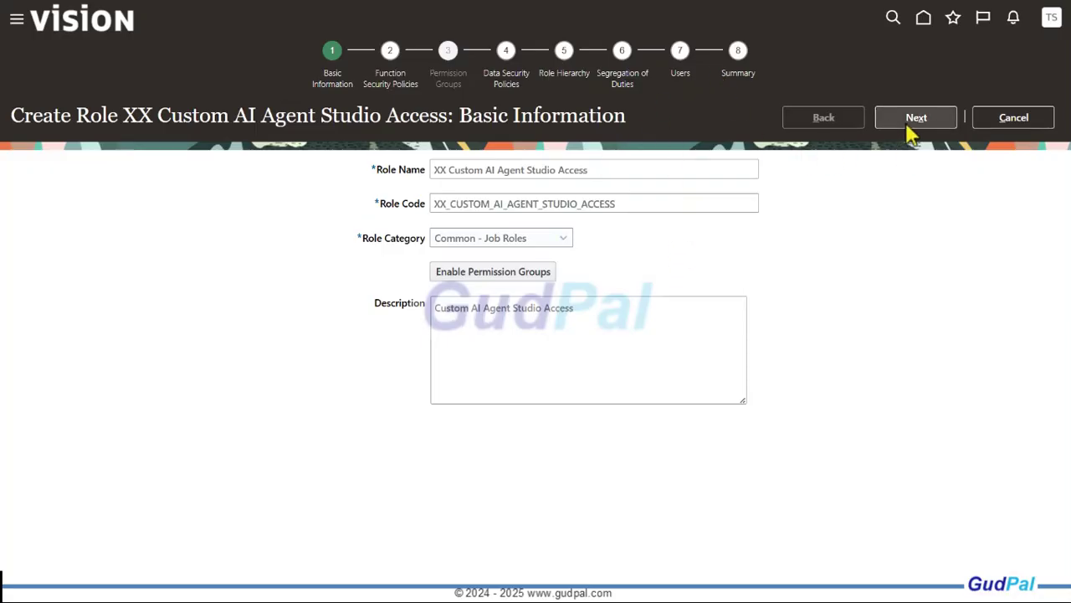
Enable permission groups on the role's basic information, confirm, and continue to Function Security Policies.
click(909, 127)
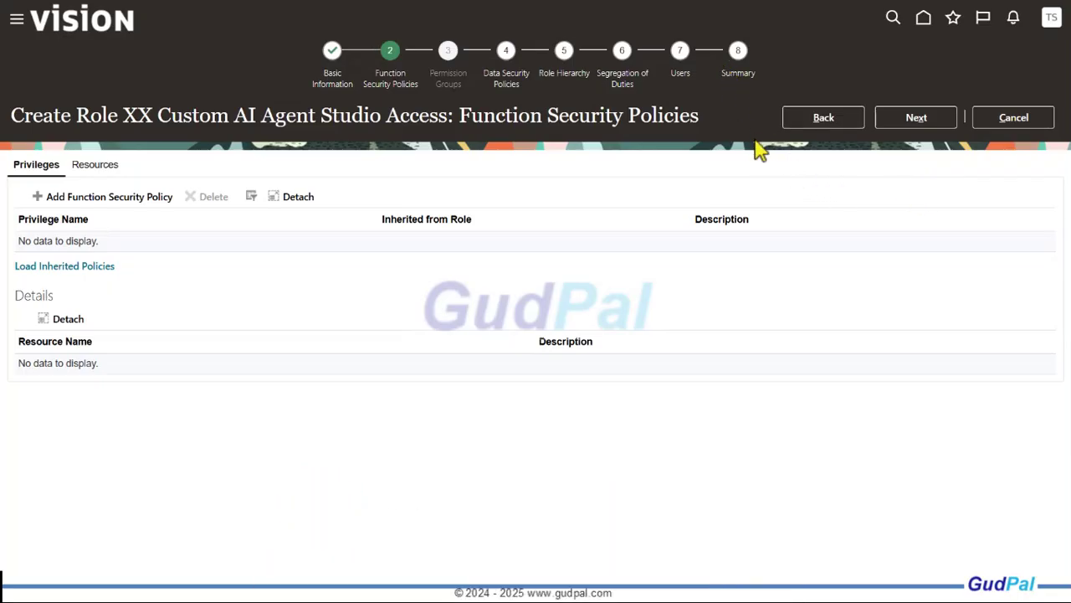
click(824, 121)
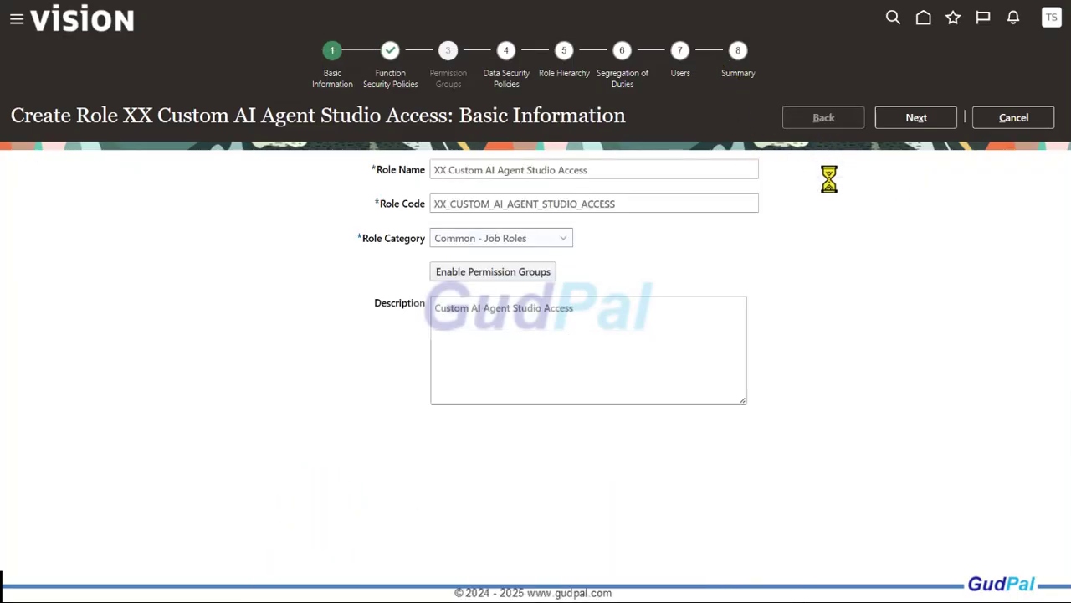
click(492, 277)
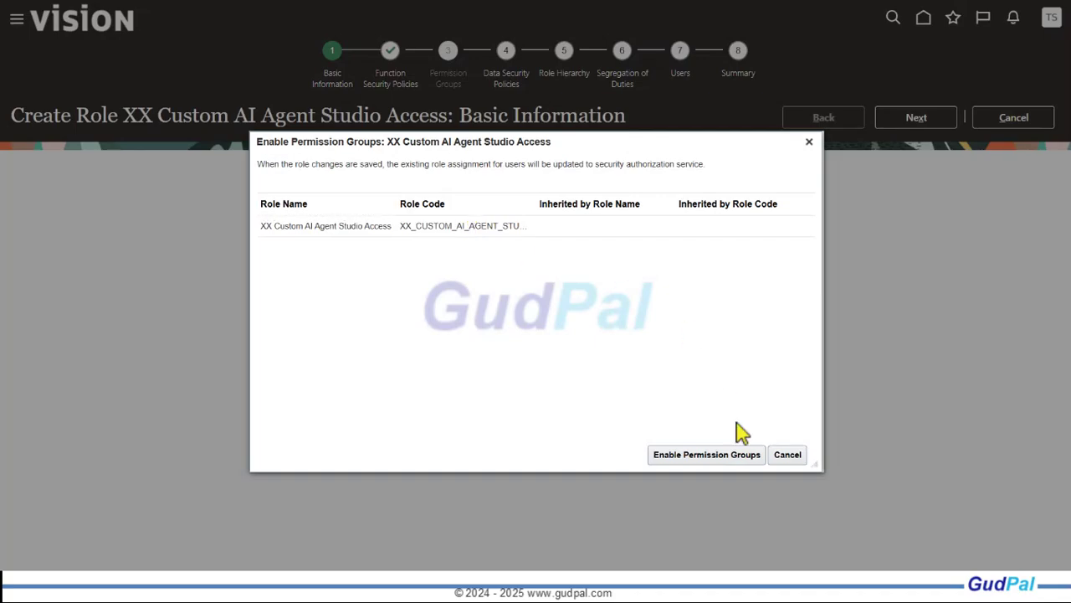
click(682, 456)
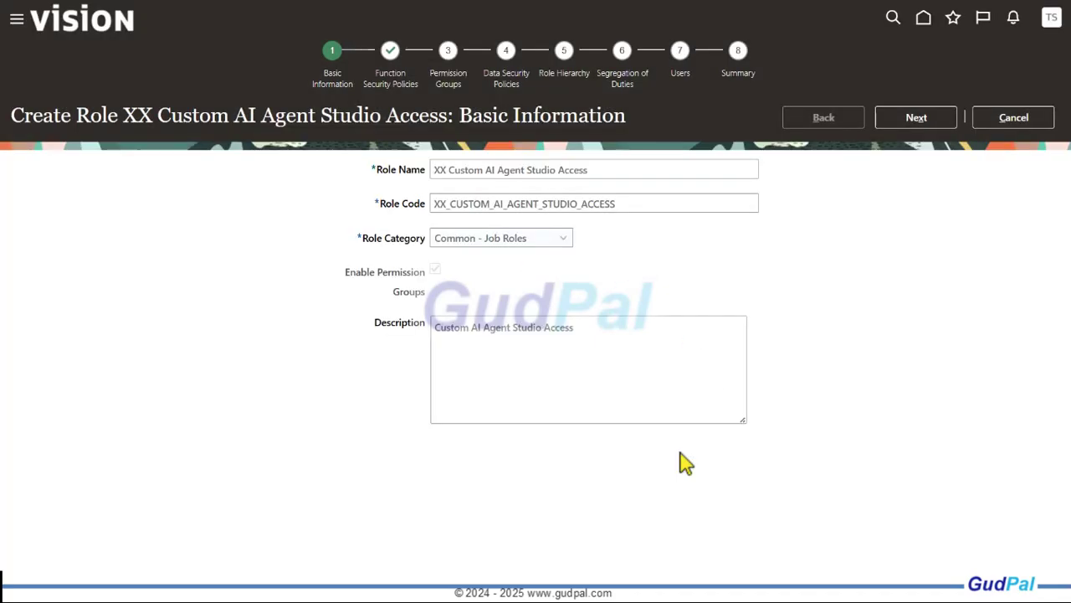
click(910, 122)
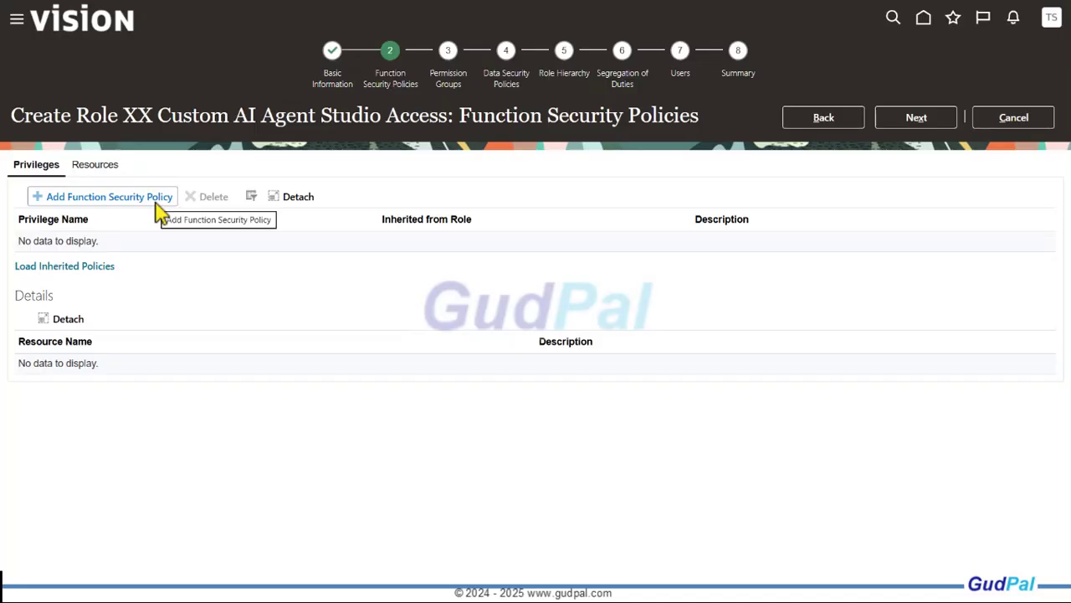
Add privilege ORA_FND_TRAP_PRIV (Create and Edit Backends for Visual Builder Studio) to the role.
click(124, 200)
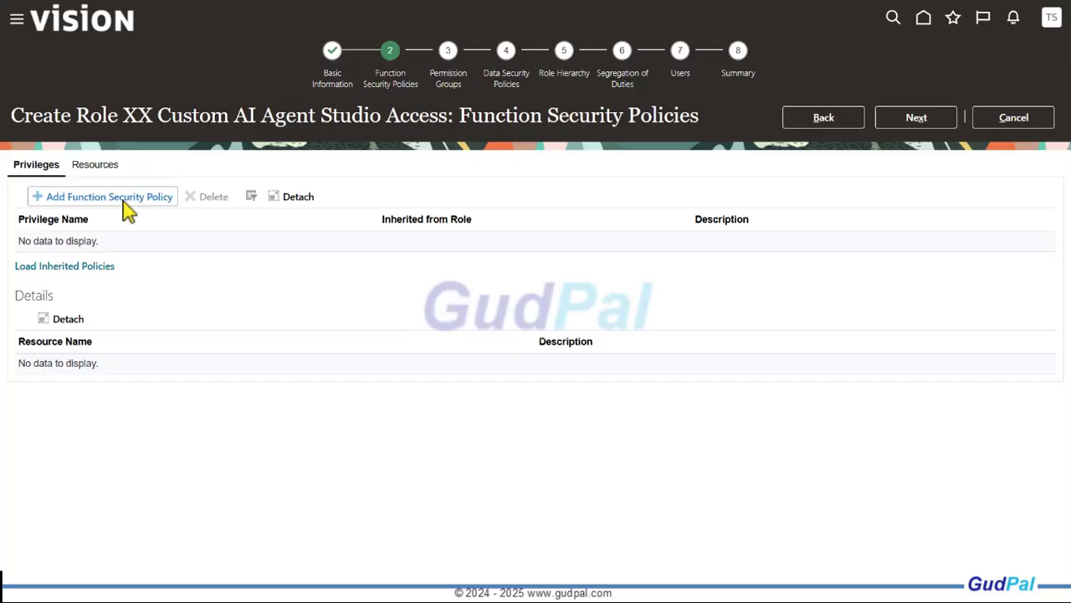
click(543, 180)
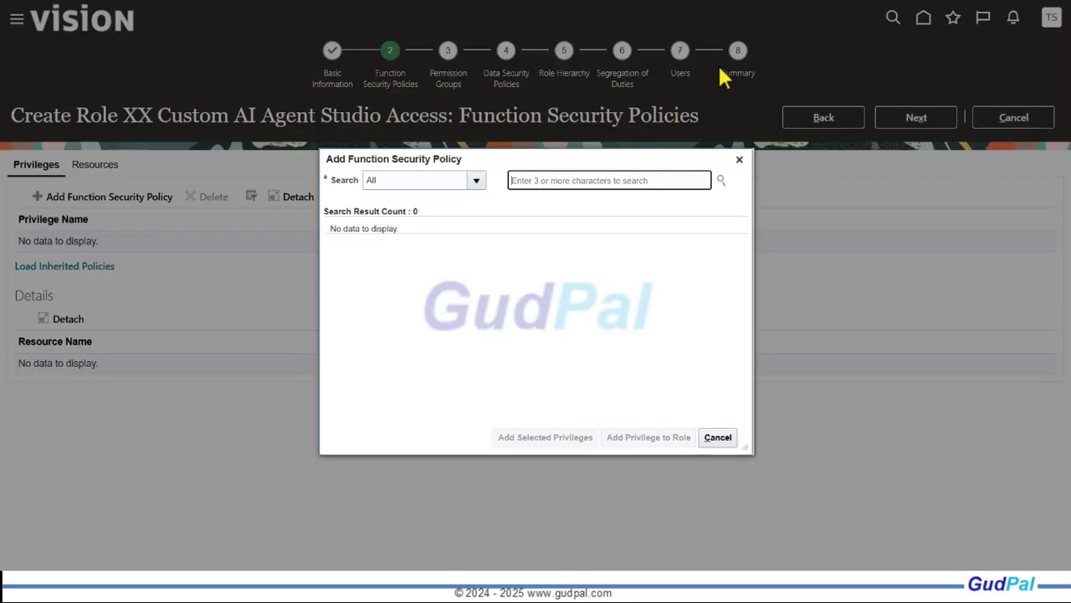
click(596, 181)
text(ORA_FND_TRAP_PRIV)
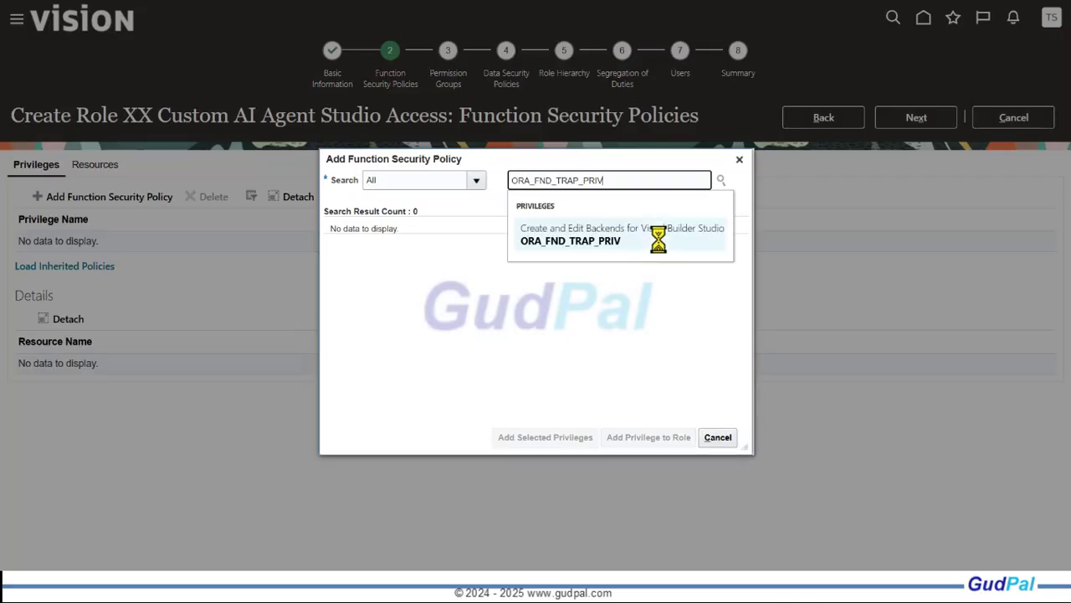
click(626, 243)
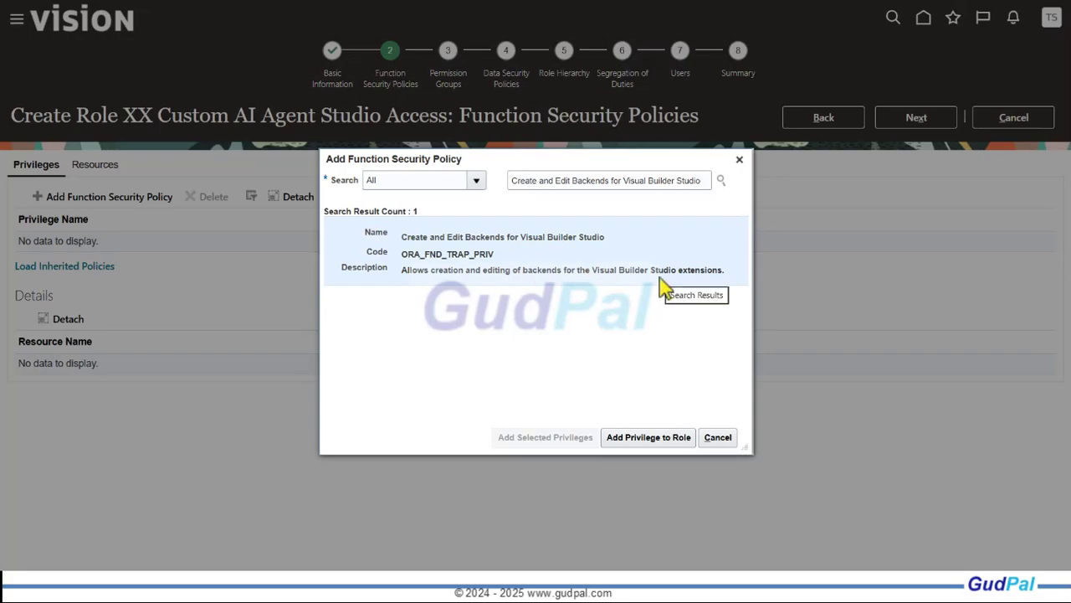
click(640, 445)
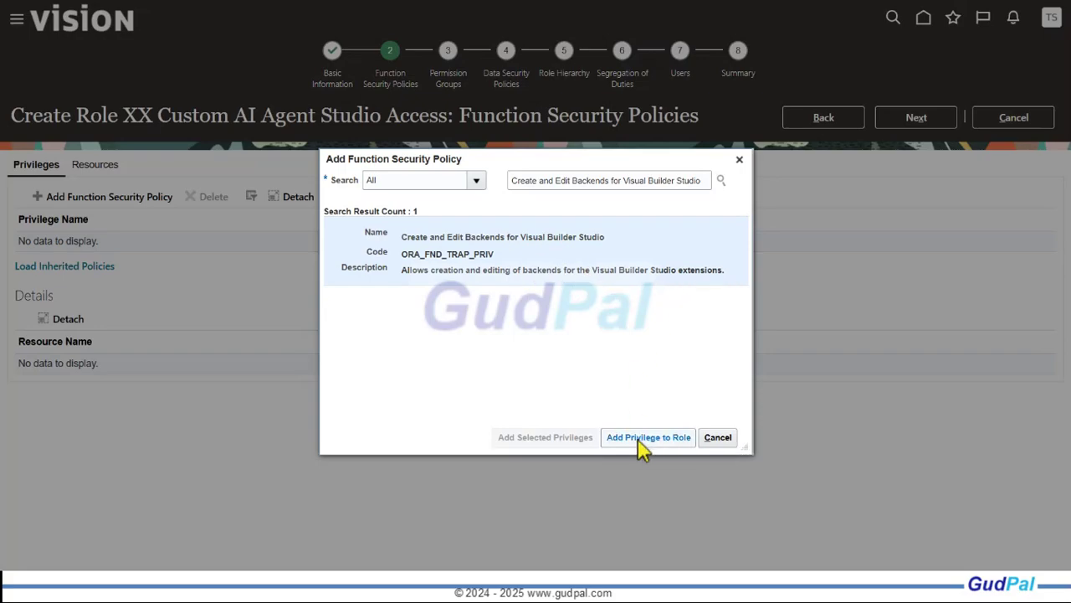
click(718, 438)
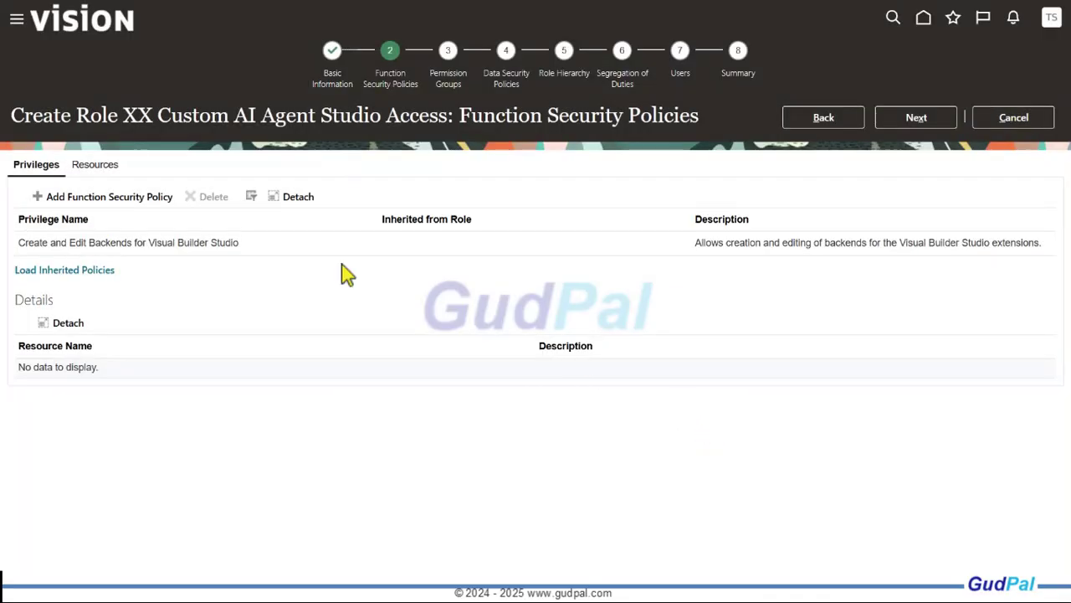
Skip through the Function Security Policies, Permission Groups and Data Security Policies steps with Next.
click(918, 120)
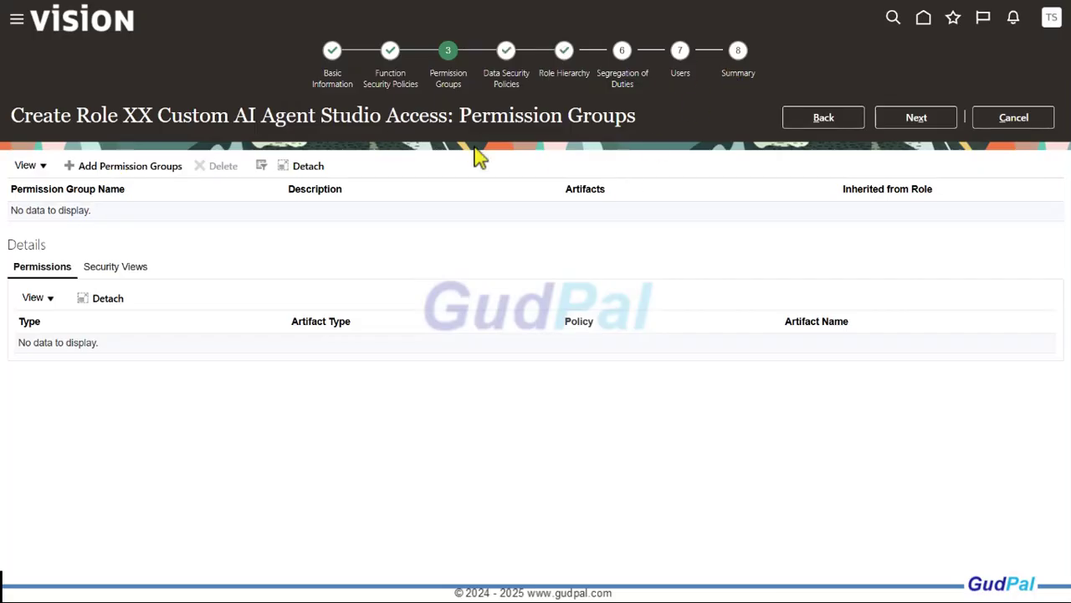
click(916, 120)
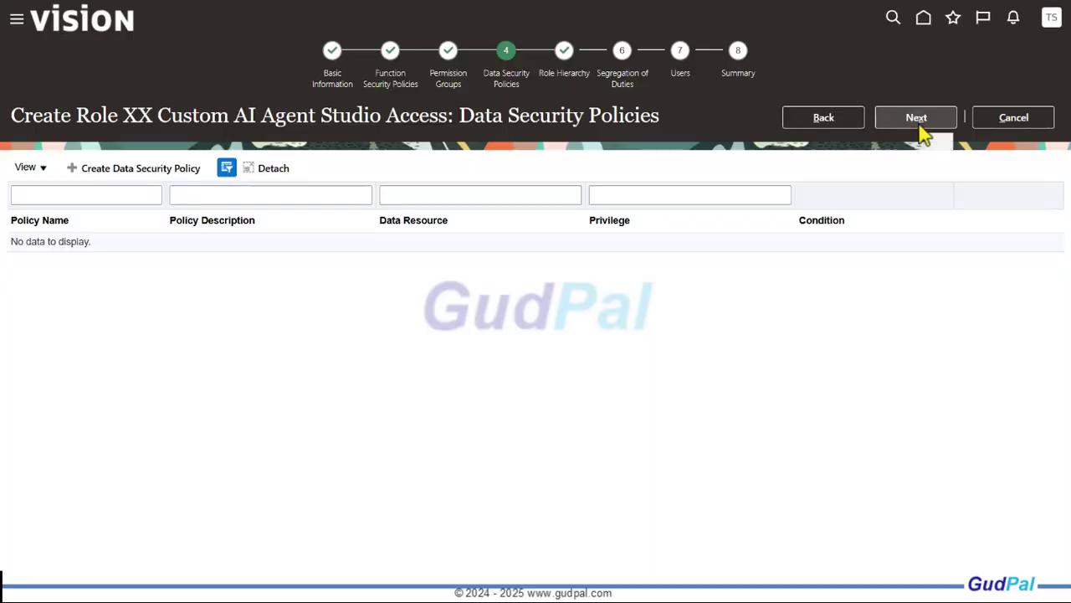
click(919, 126)
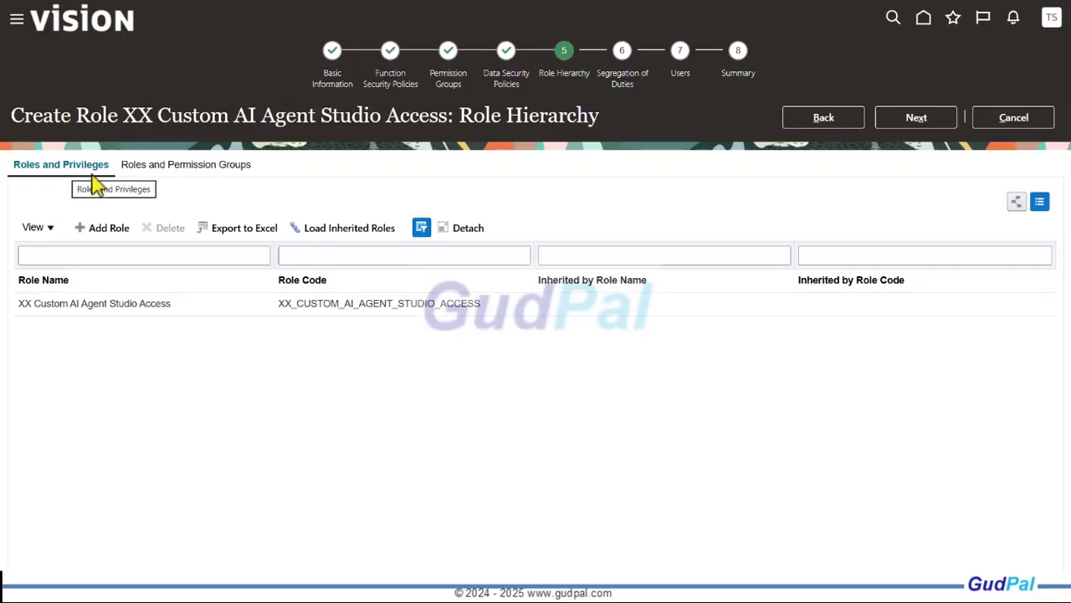
Add ORA_FAI_MANAGE_ALL_AI_AGENTS (Manage All Intelligent Agents) as an inherited role, then view Roles and Permission Groups.
click(108, 236)
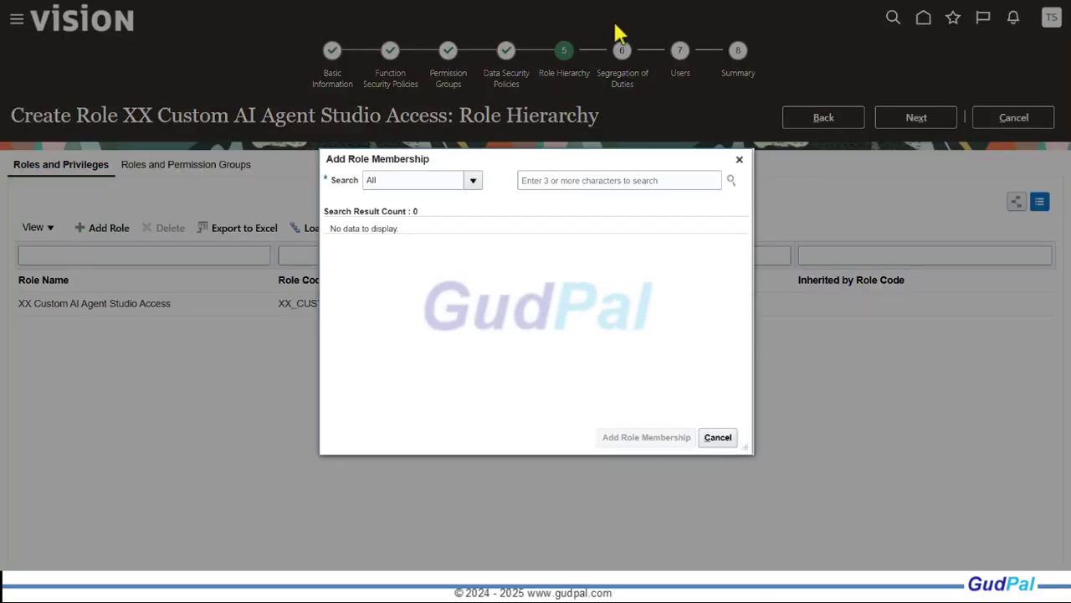
click(563, 186)
text(ORA_FAI_MANAGE_ALL_AI_AGENTS)
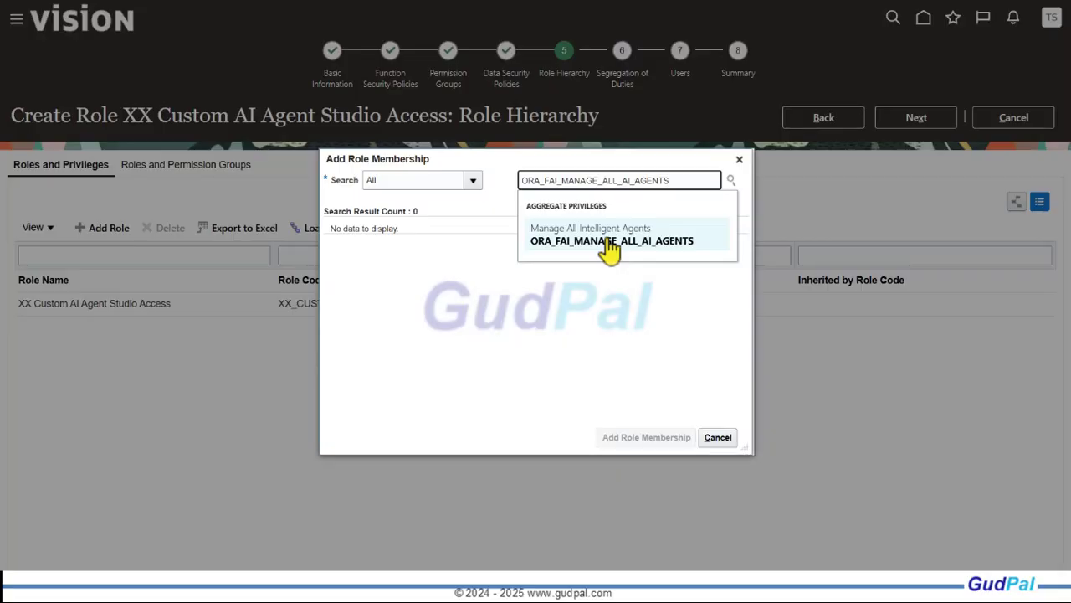
click(611, 243)
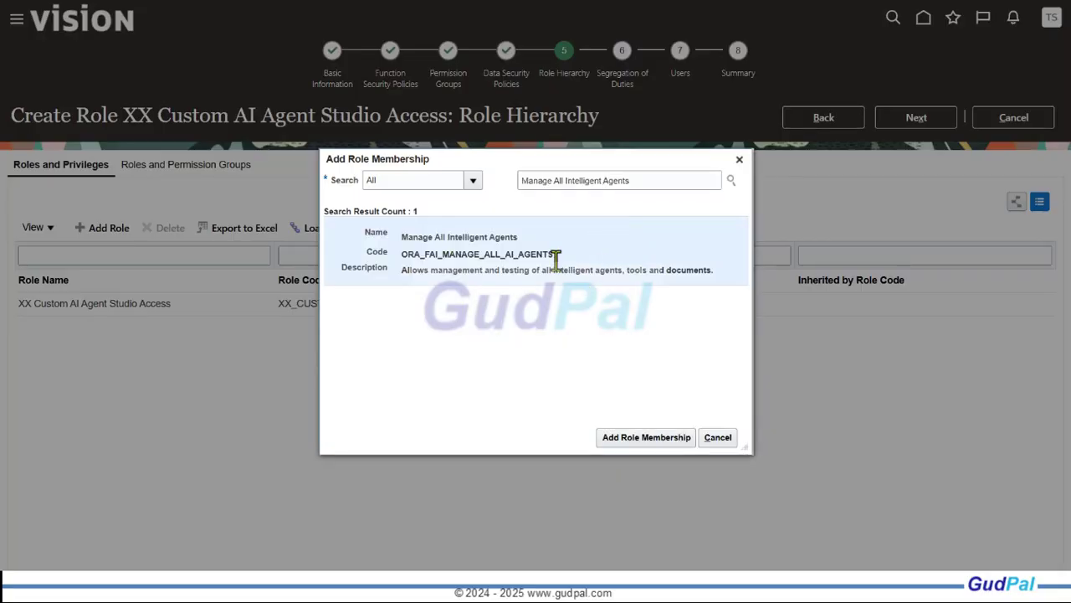
click(641, 443)
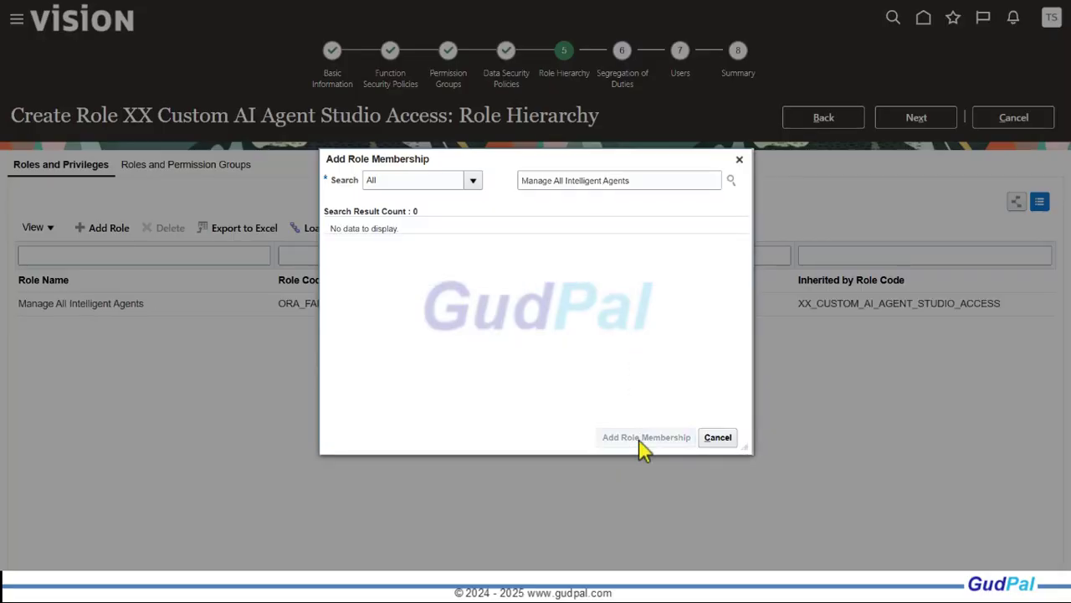
click(719, 443)
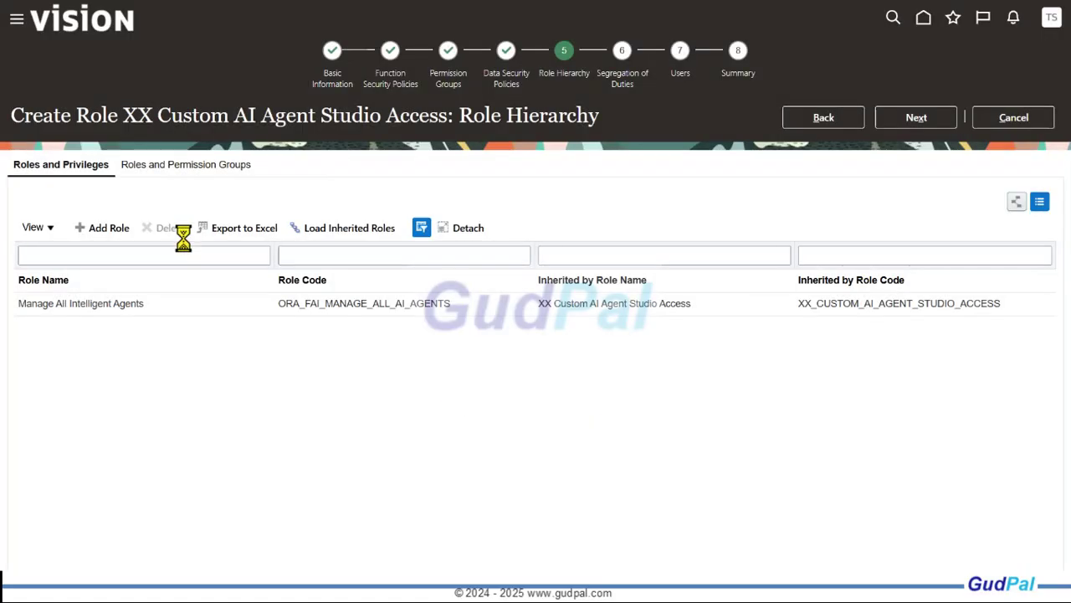
click(186, 167)
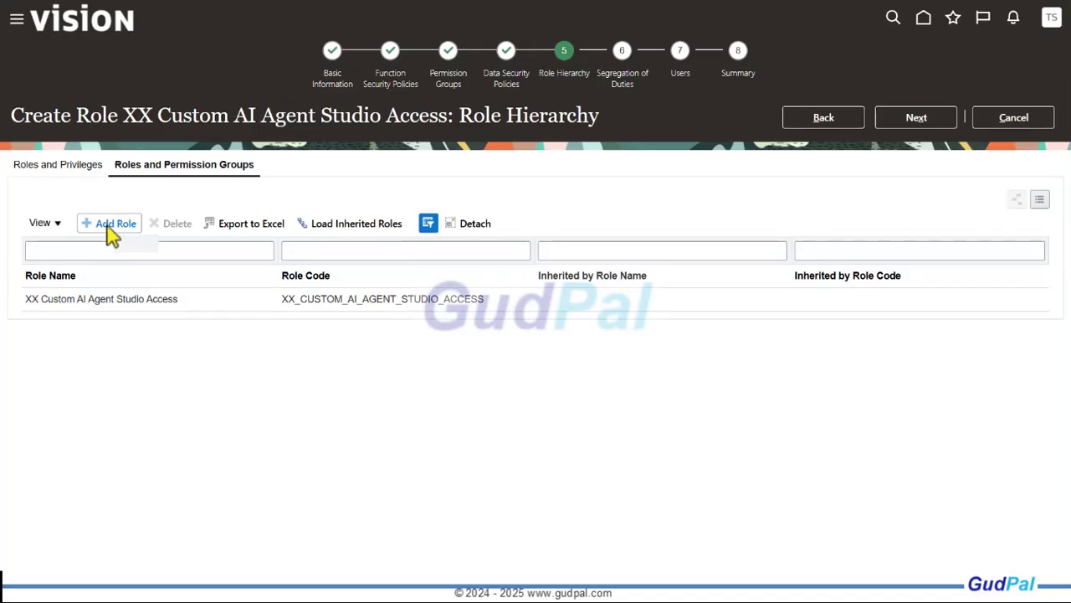
Add role membership for Fai Genai Agent PRC Administrator Duty (ORA_DR_FAI_GENERATIVE_AI_AGENT_PRC_ADMINISTRATOR_DUTY).
click(107, 230)
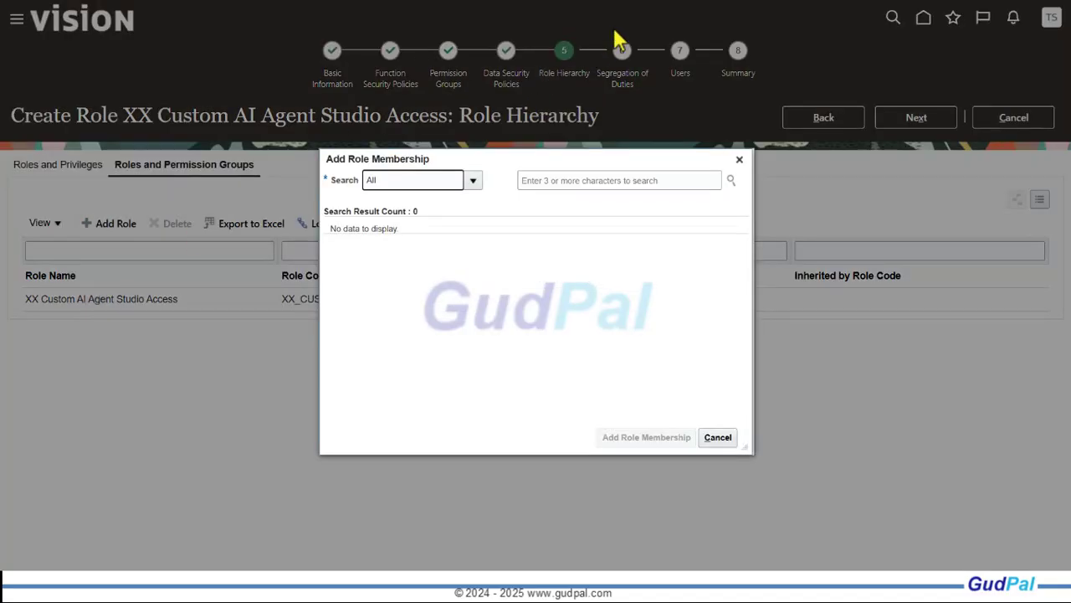
click(570, 186)
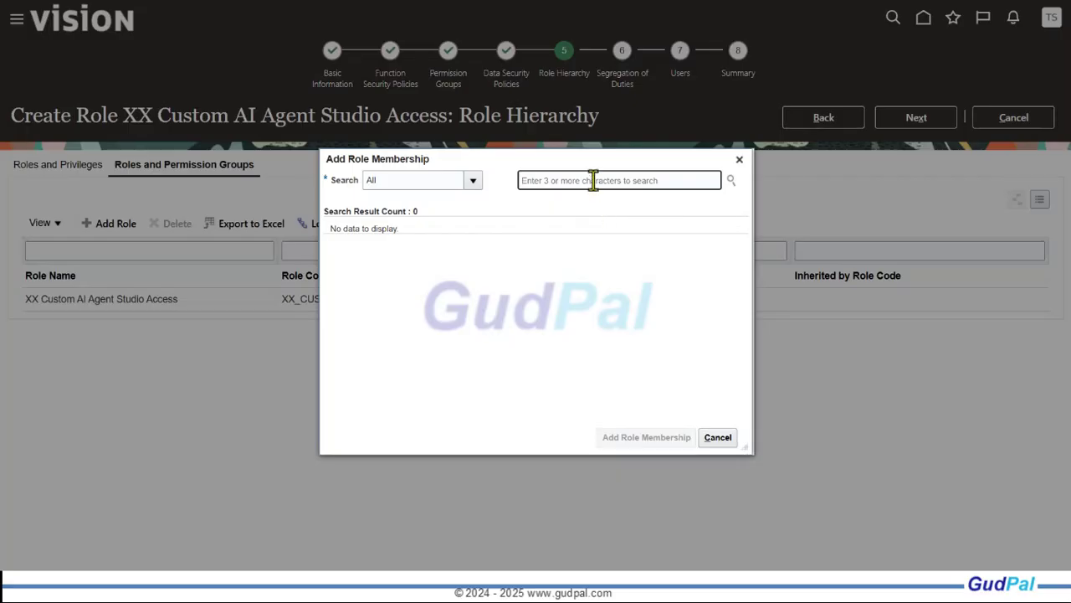
text(Fai Genai Agent PRC Administrator Duty)
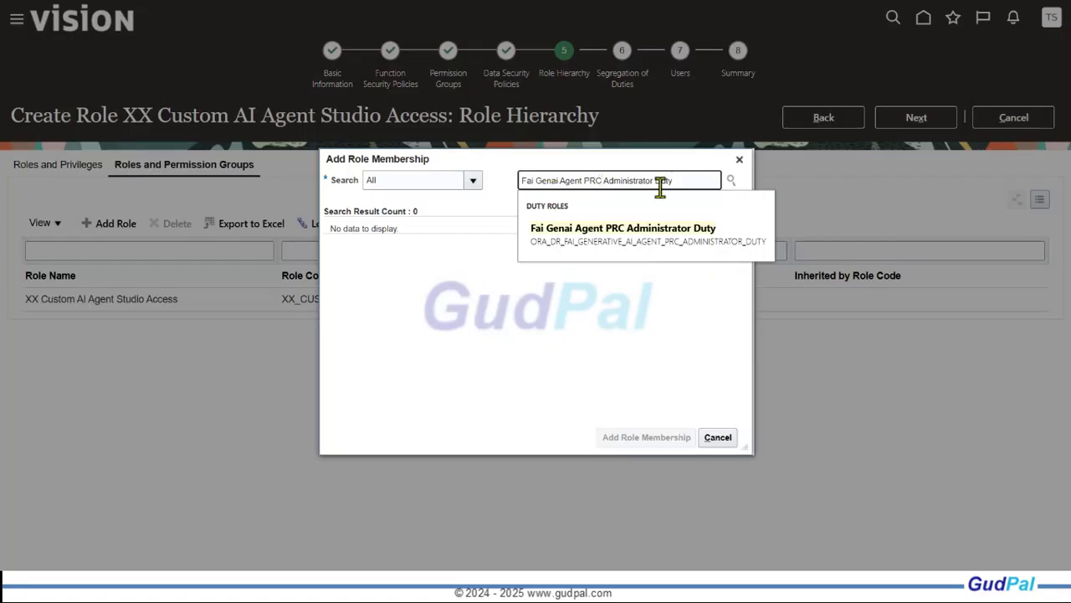
click(621, 245)
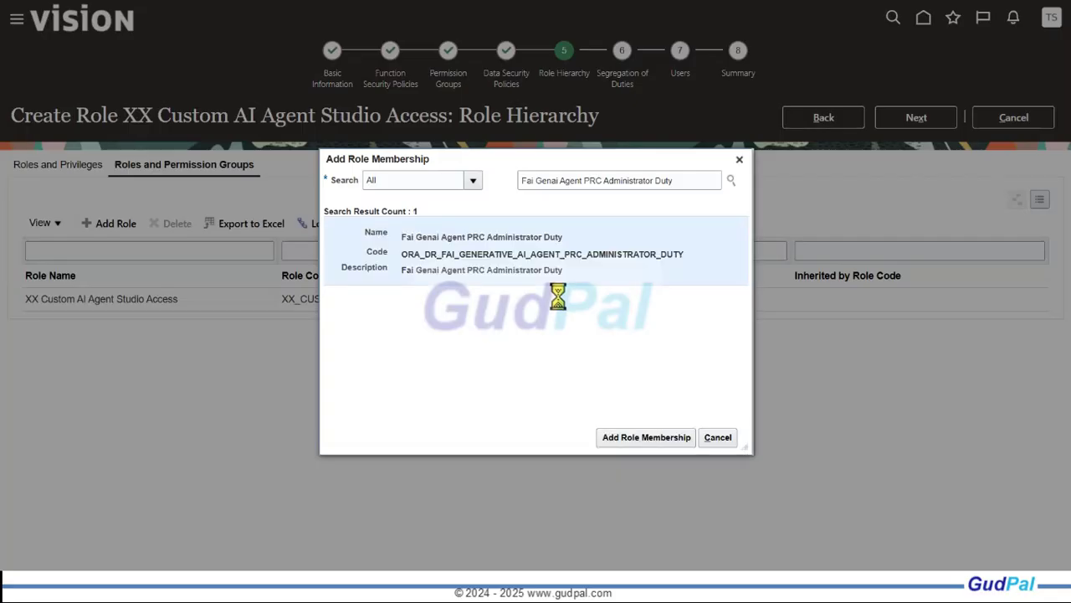
click(626, 442)
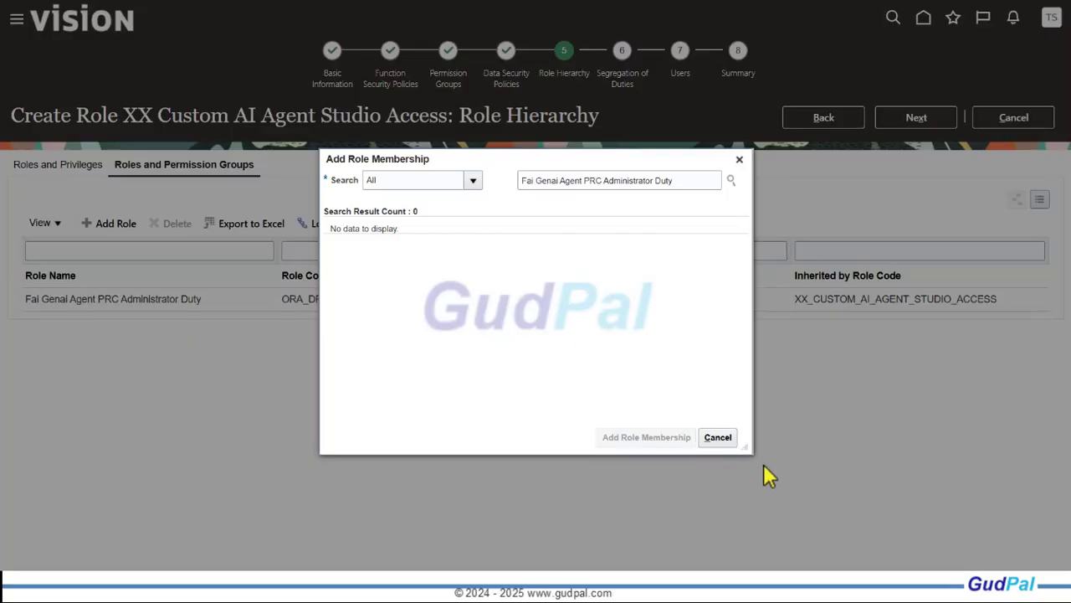
click(721, 445)
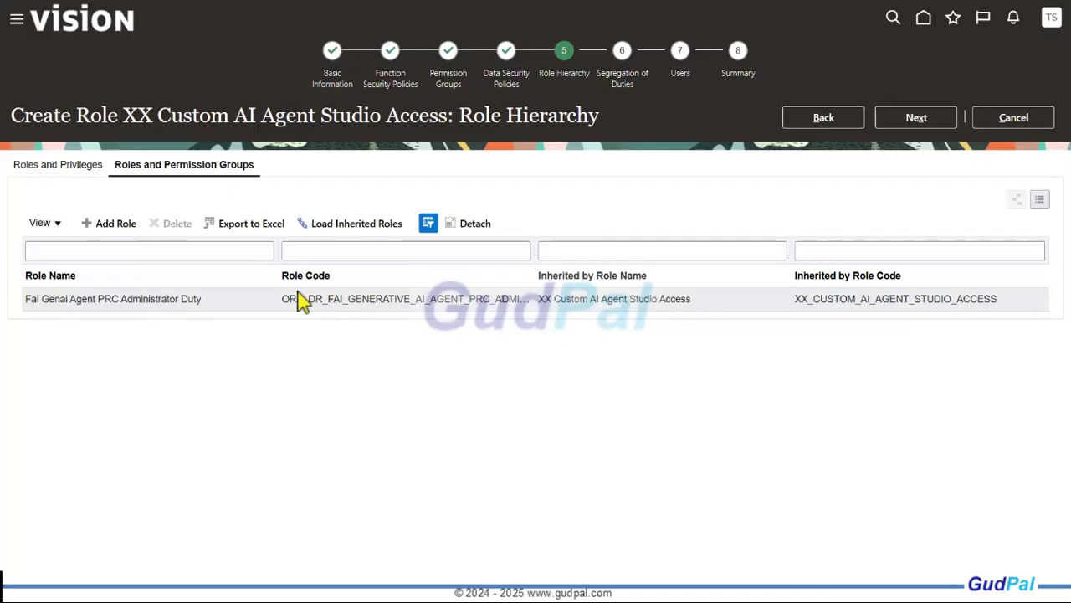
Pass the Segregation of Duties and Users steps, then Save and Close the role from Summary.
click(916, 121)
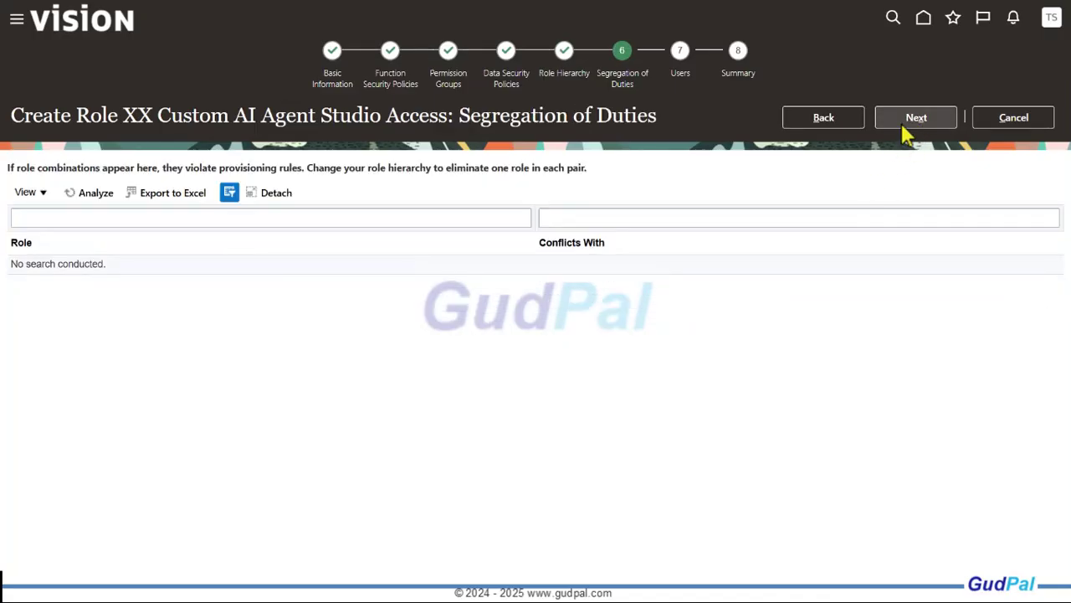
click(904, 121)
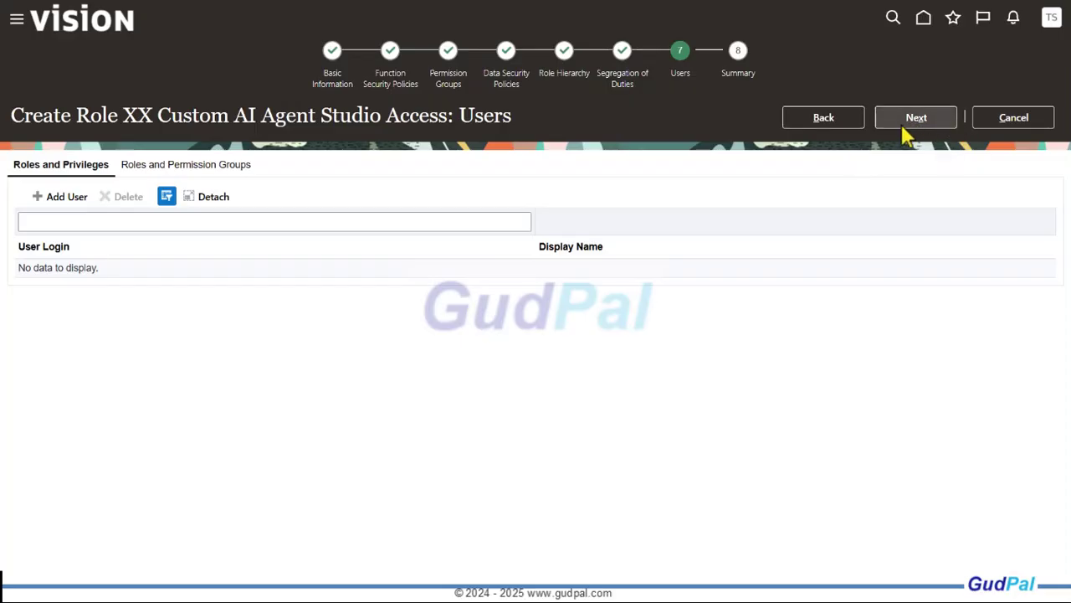
click(914, 118)
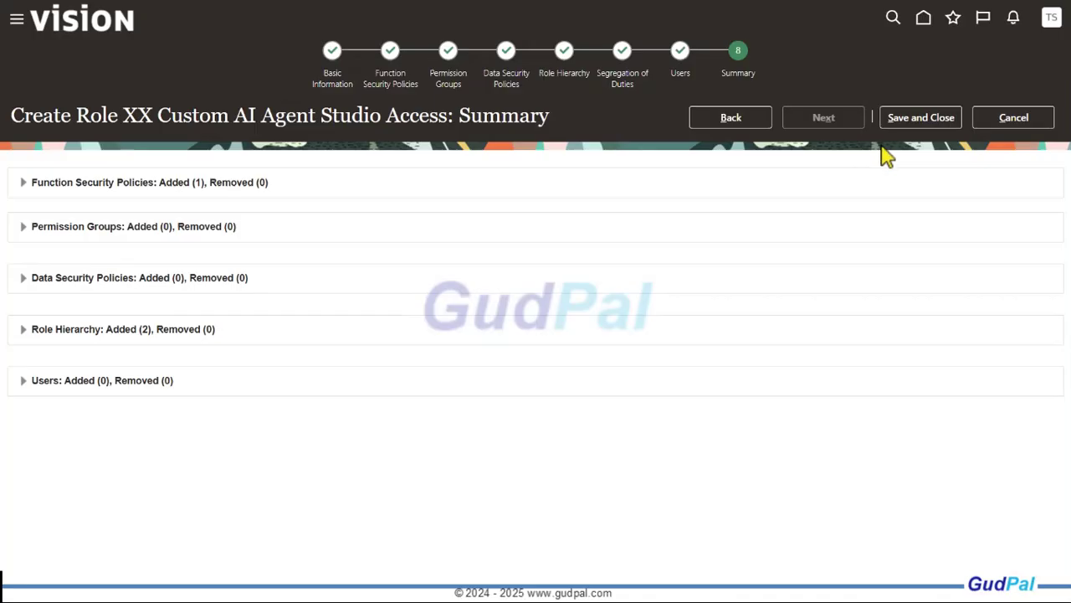
click(926, 126)
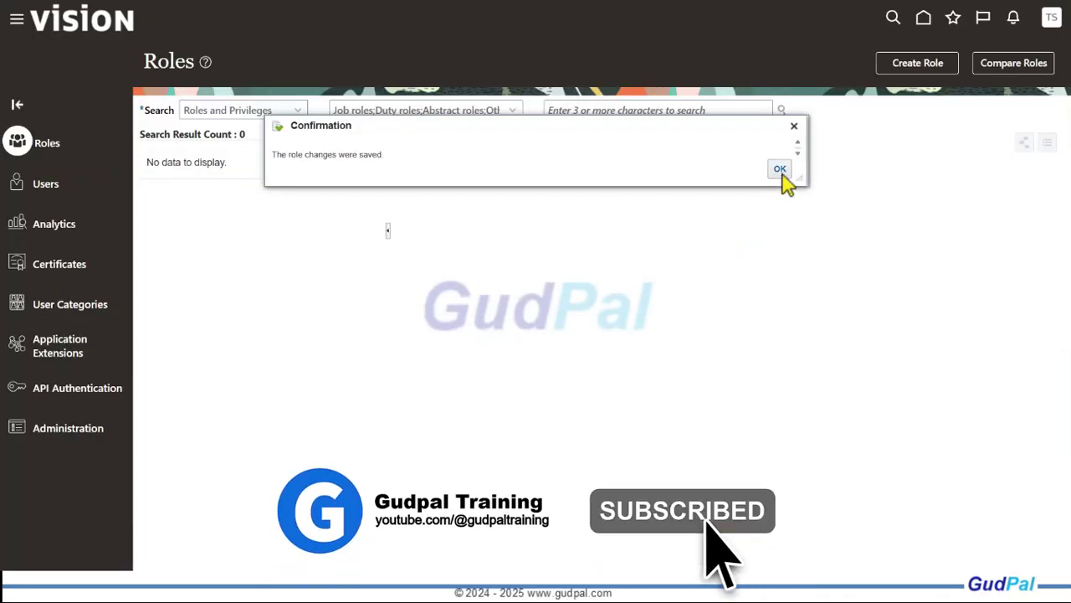
click(781, 170)
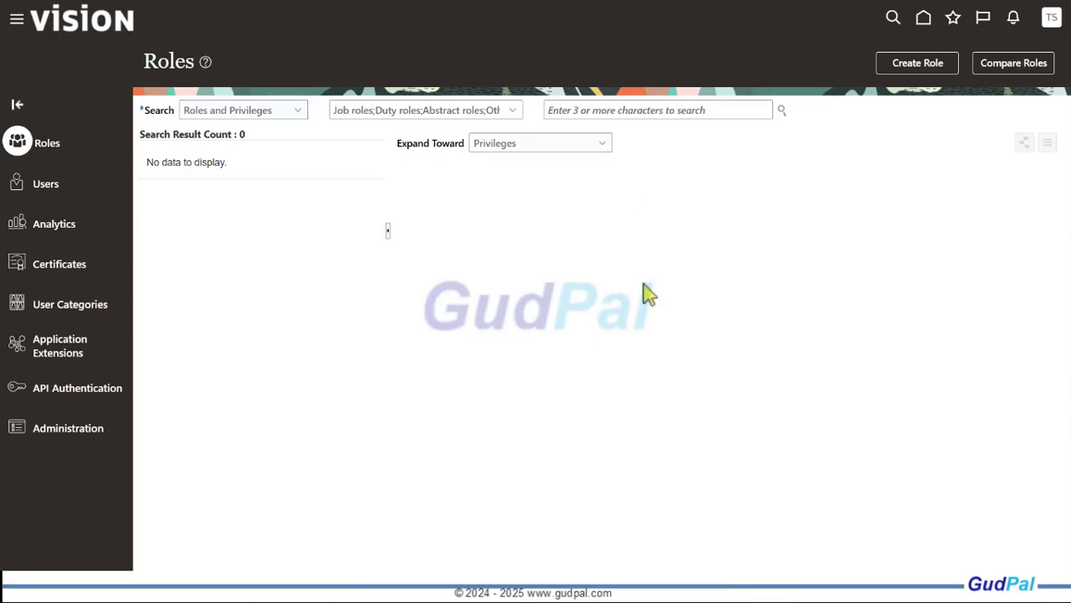
Find the XX Custom AI Agent Studio Access role by its code and open it for editing.
click(578, 117)
text(XX_CUSTOM_AI_AGENT_STUDIO_ACCESS)
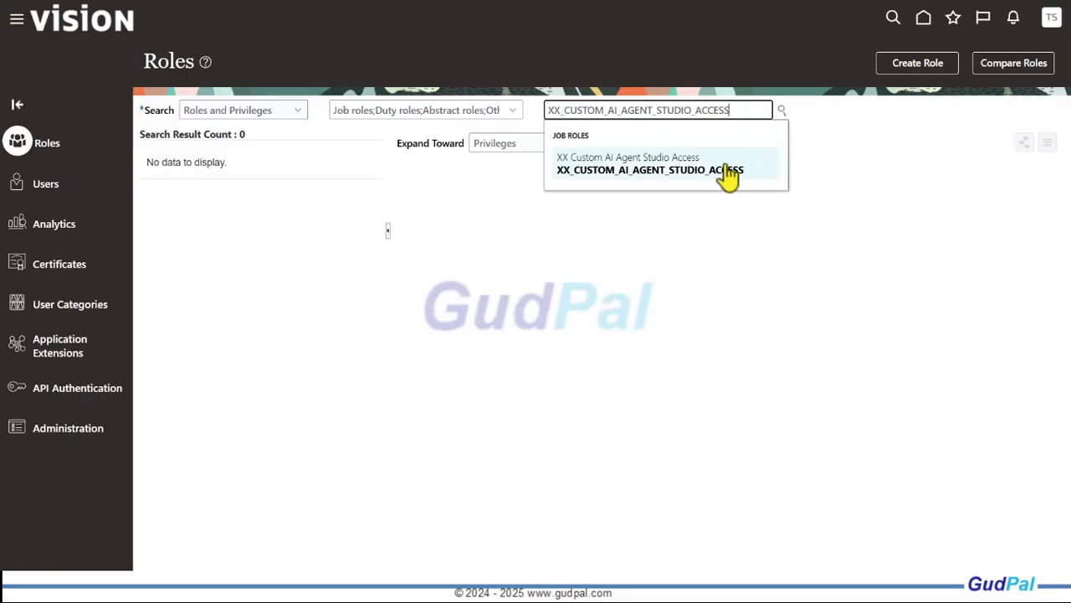
click(729, 174)
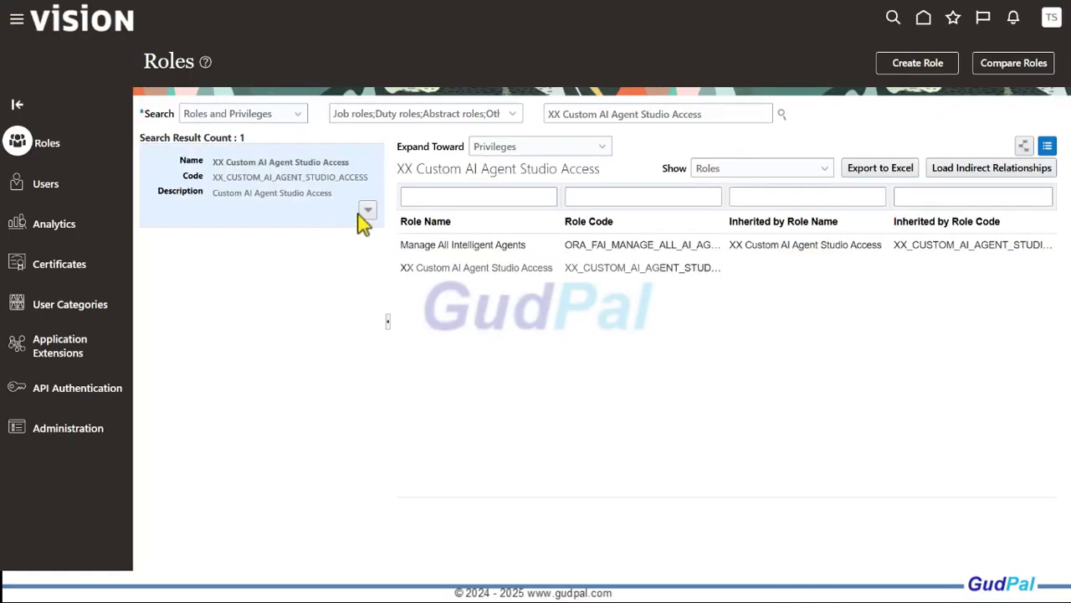
click(368, 210)
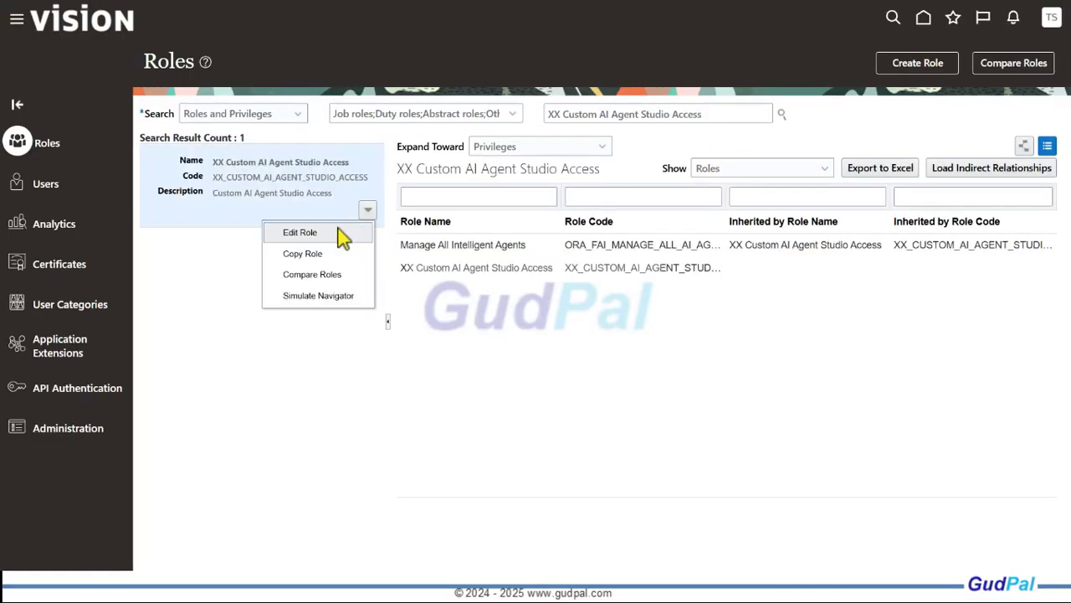
click(340, 235)
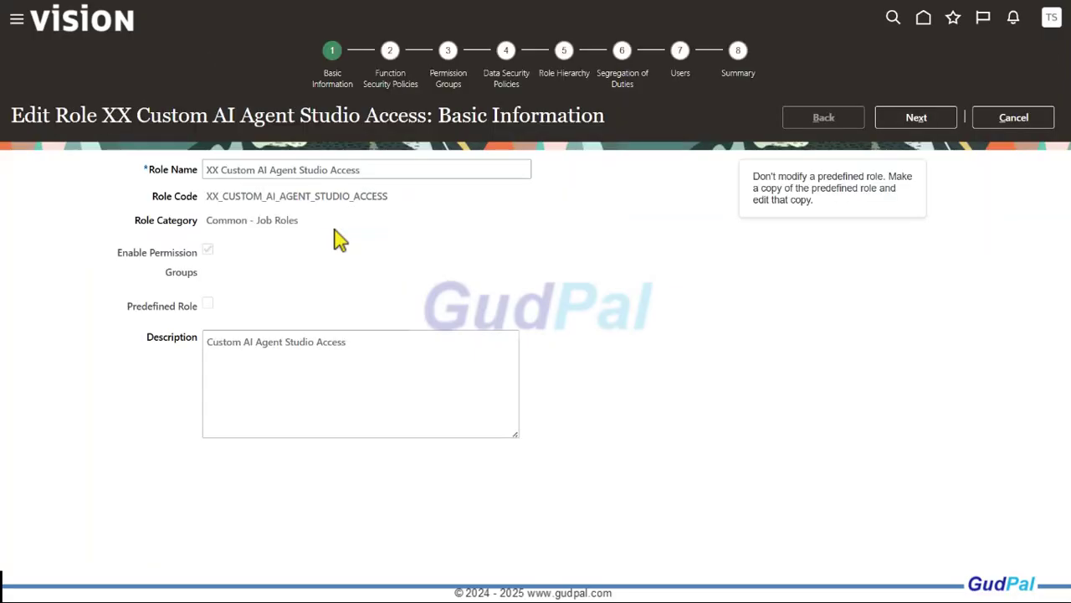
Review the role's function, permission-group and data security policies and its inherited roles.
click(909, 119)
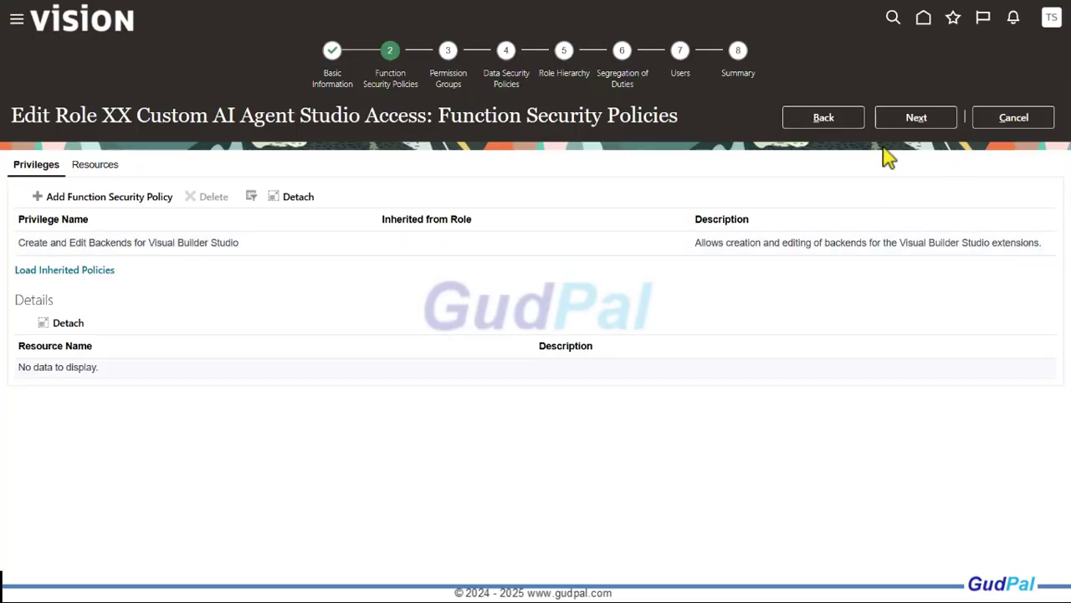
click(916, 118)
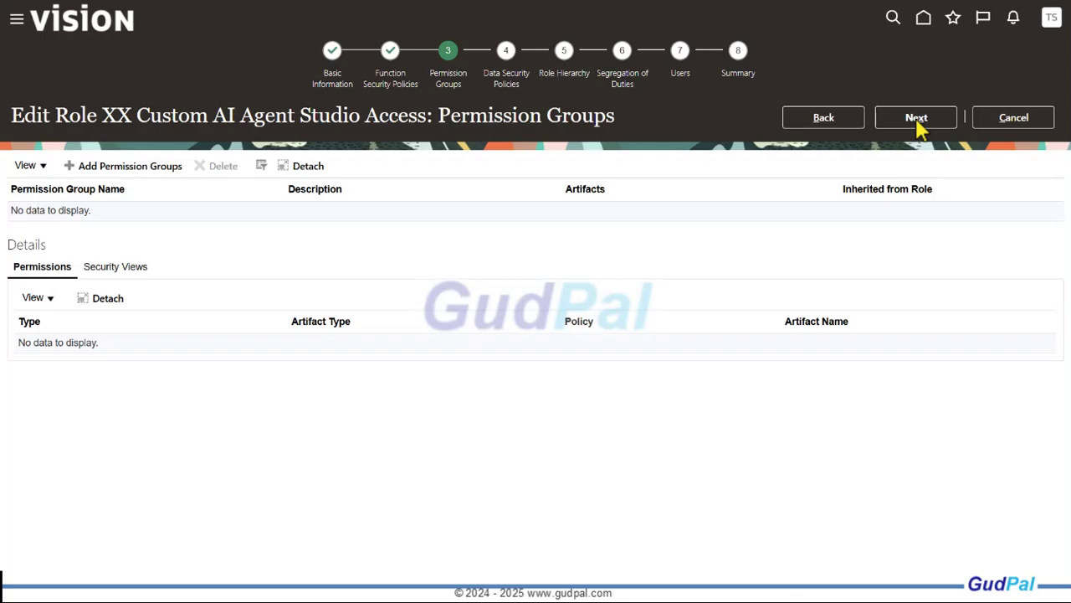
click(917, 120)
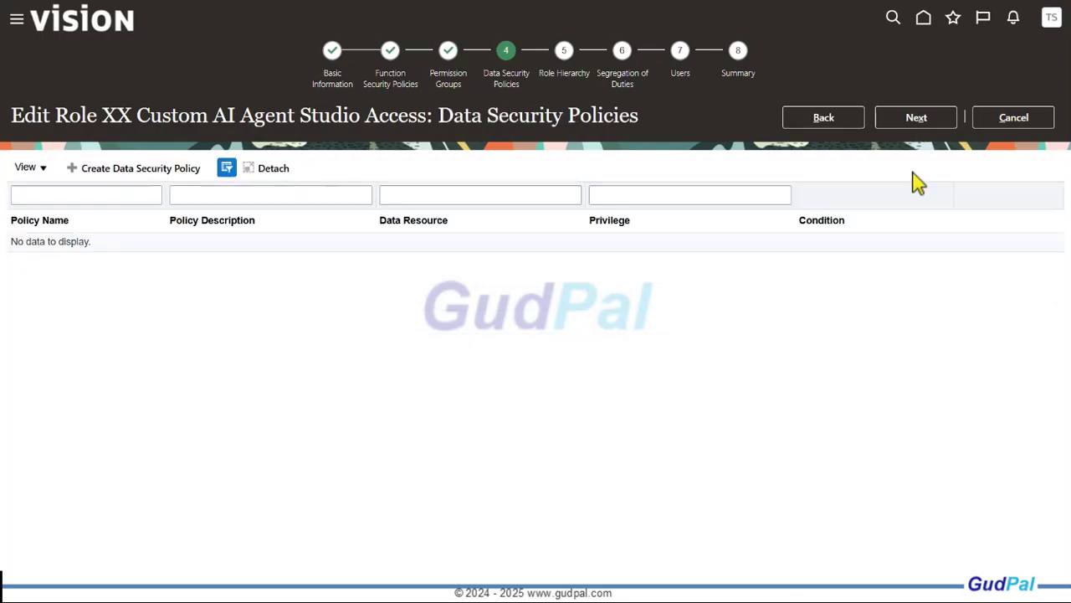
click(917, 124)
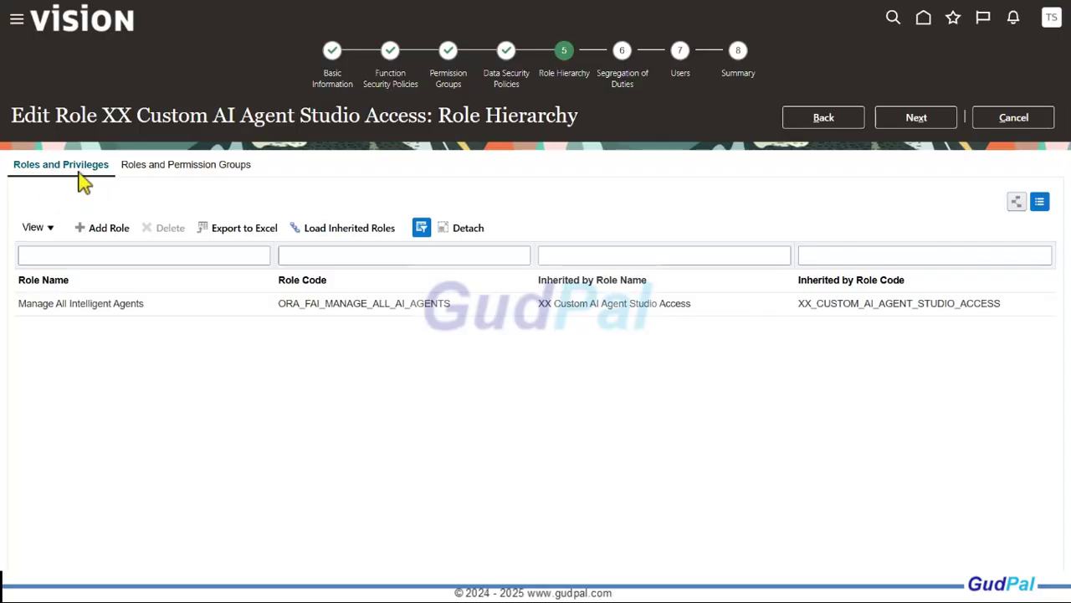
click(149, 167)
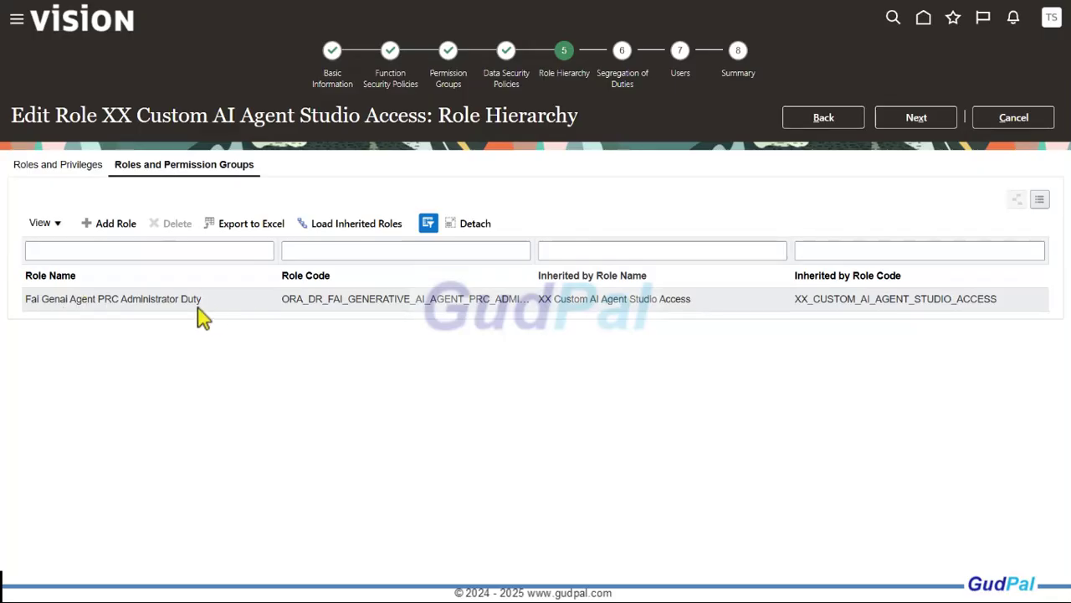
Continue past segregation of duties, users and summary, then save the role.
click(919, 126)
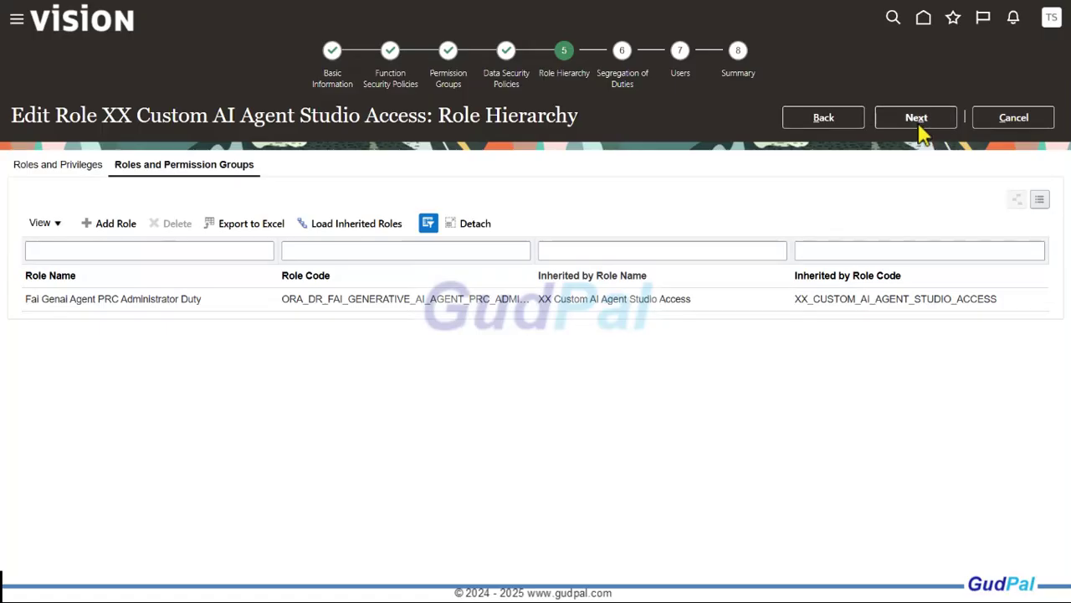
click(925, 115)
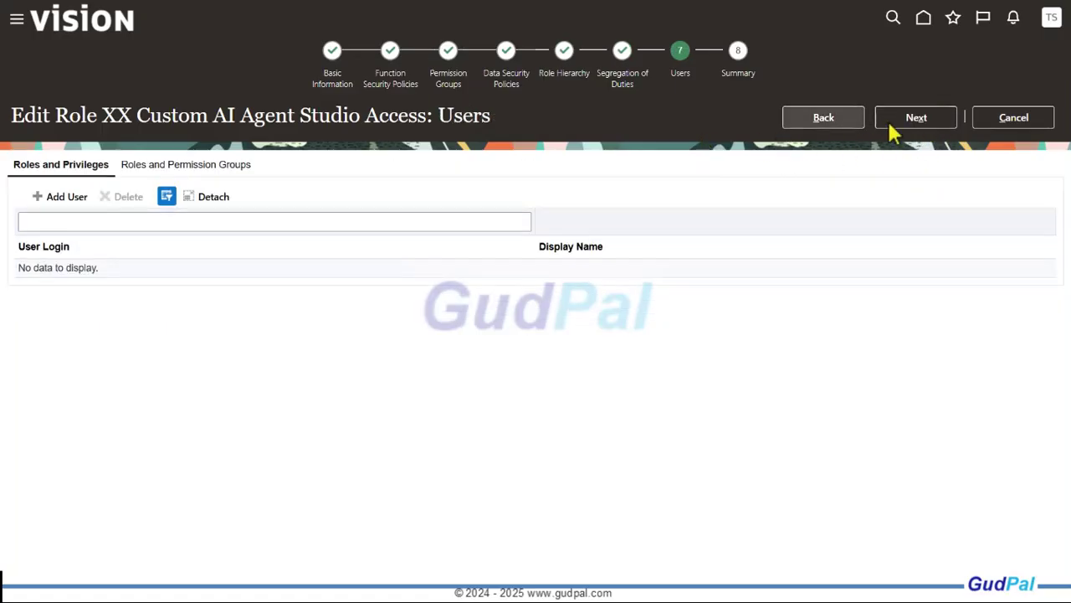
click(918, 127)
click(924, 121)
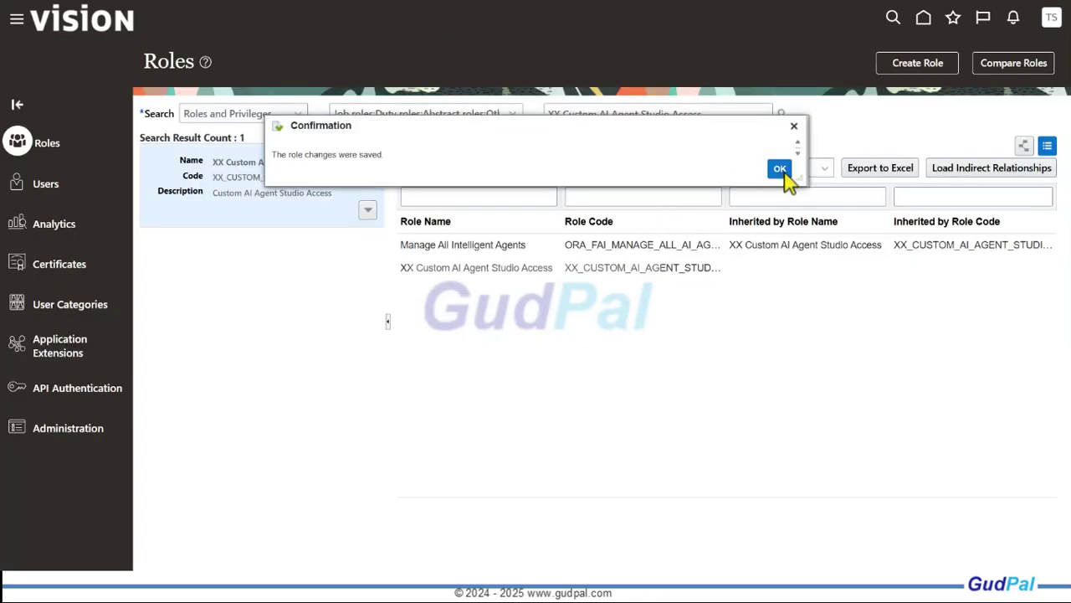
click(780, 170)
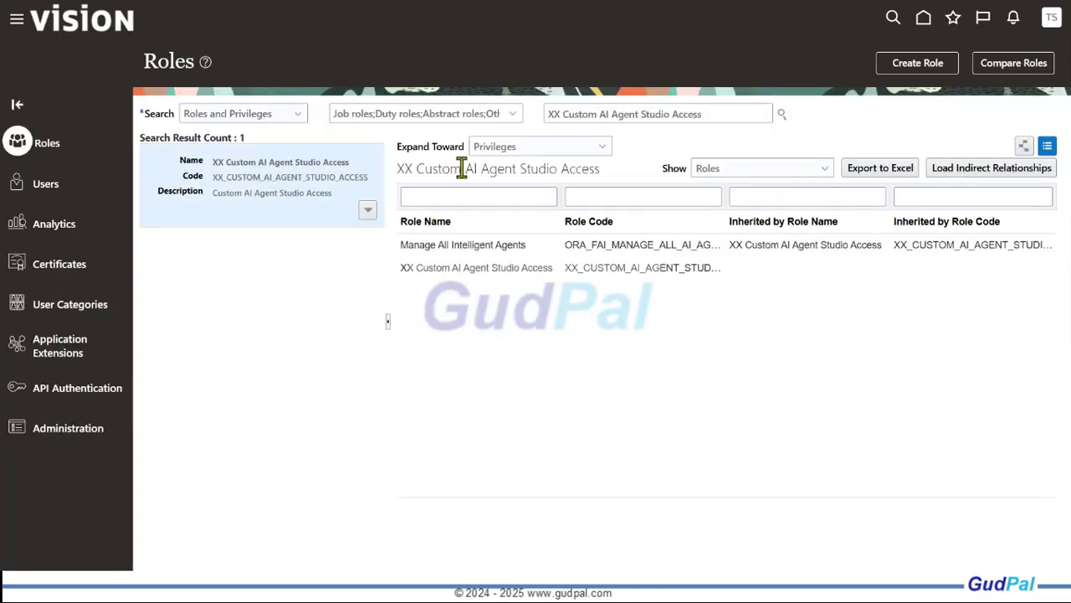
Search the Users list for the target user by name and open their account in edit mode.
click(51, 188)
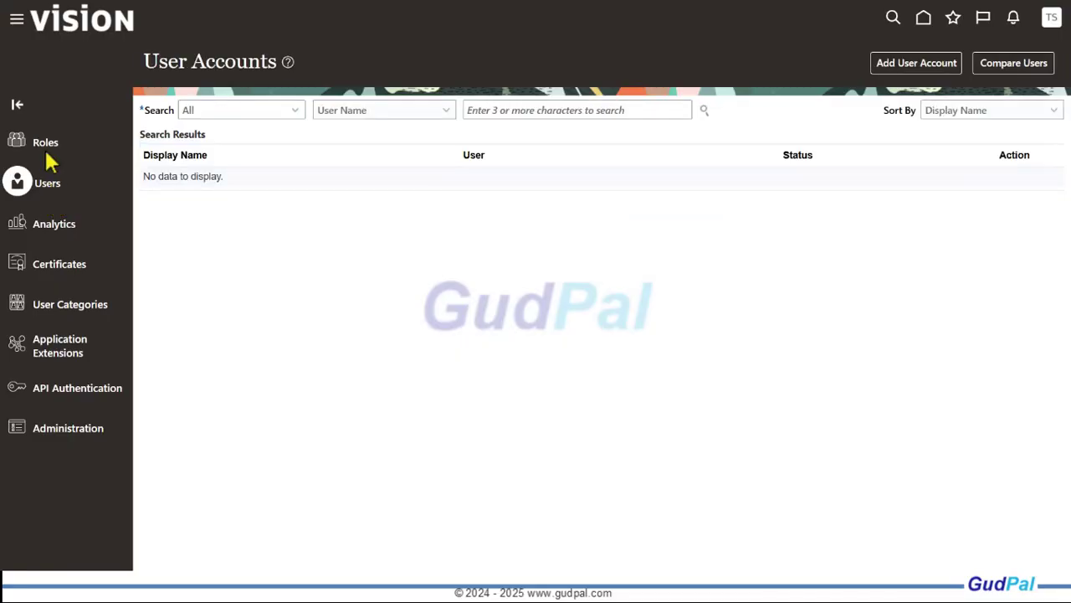
click(519, 112)
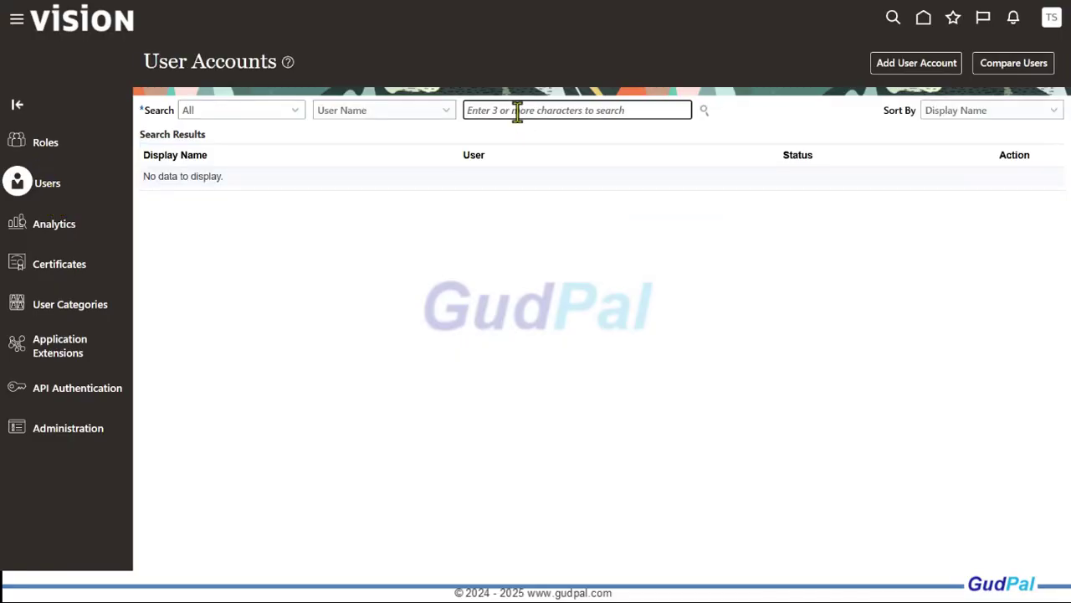
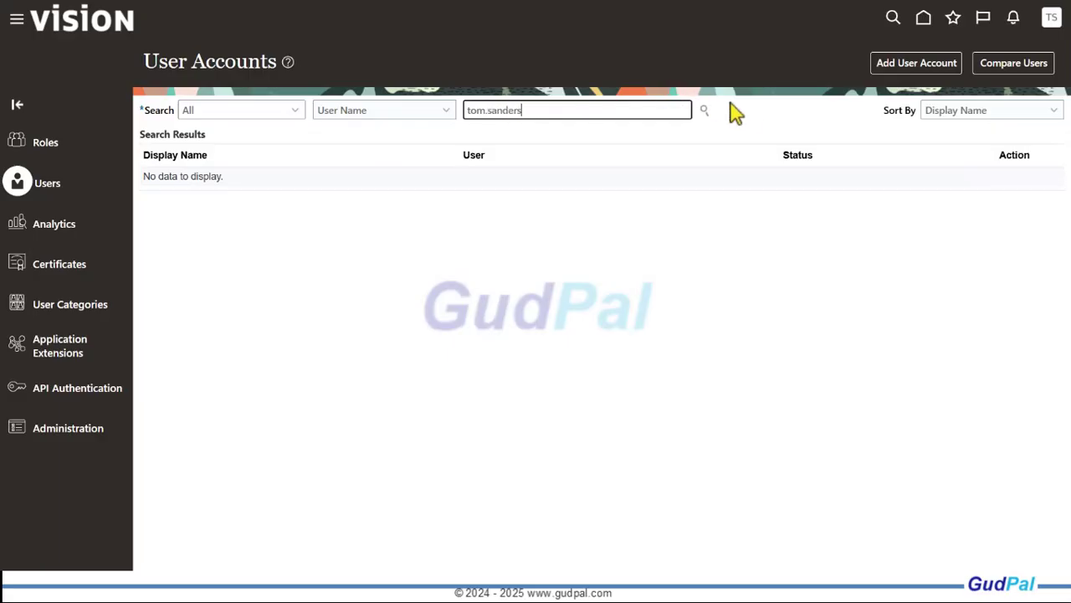
click(705, 112)
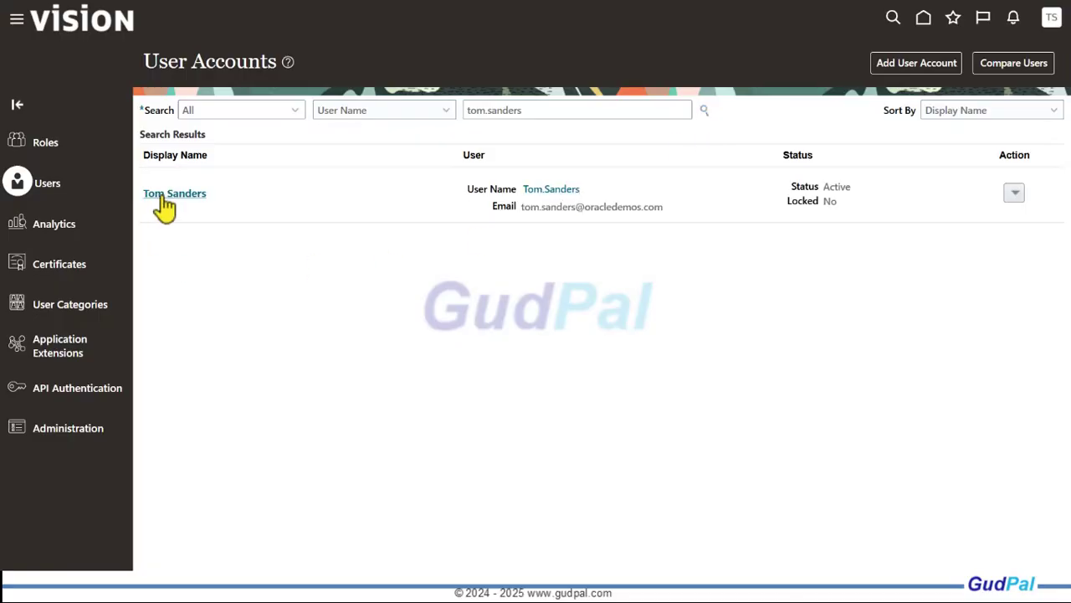
click(165, 198)
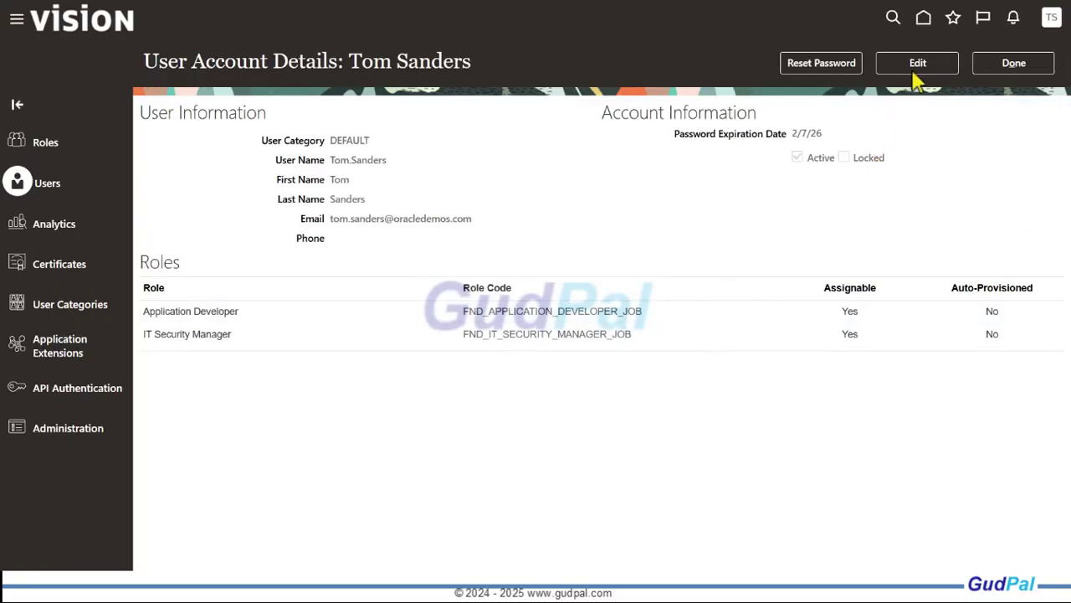
click(915, 70)
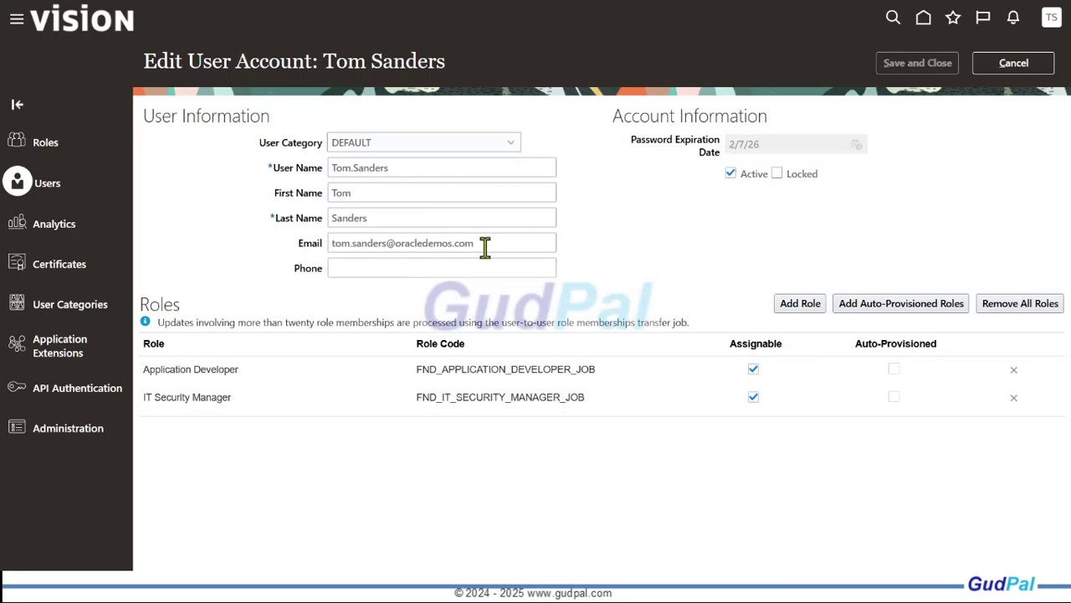
Add XX_CUSTOM_AI_AGENT_STUDIO_ACCESS as a role membership on the user and save the account.
click(804, 306)
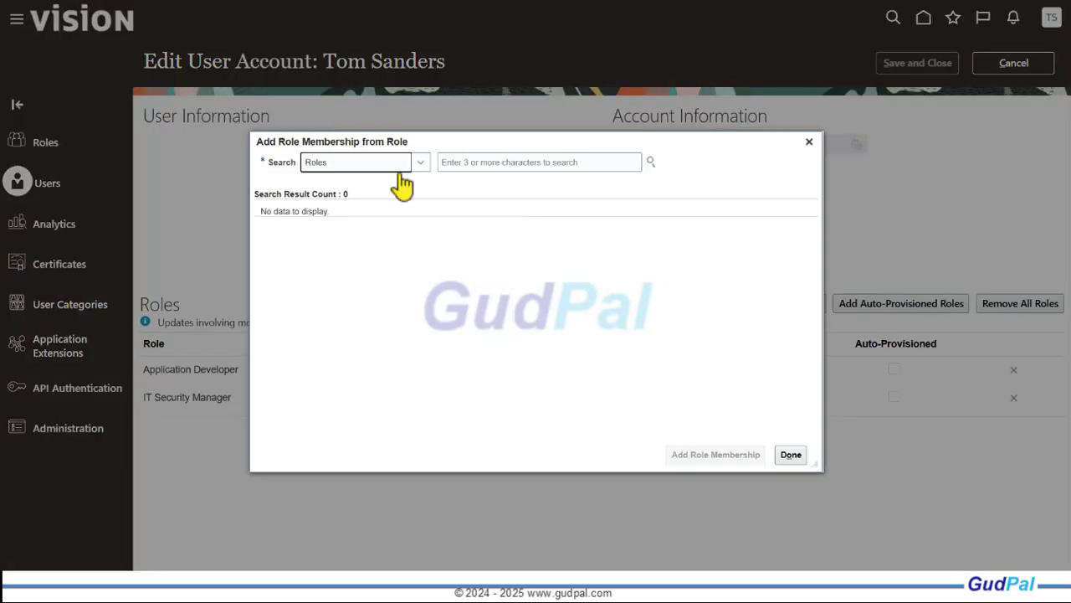
click(468, 164)
text(XX_CUSTOM_AI_AGENT_STUDIO_ACCESS)
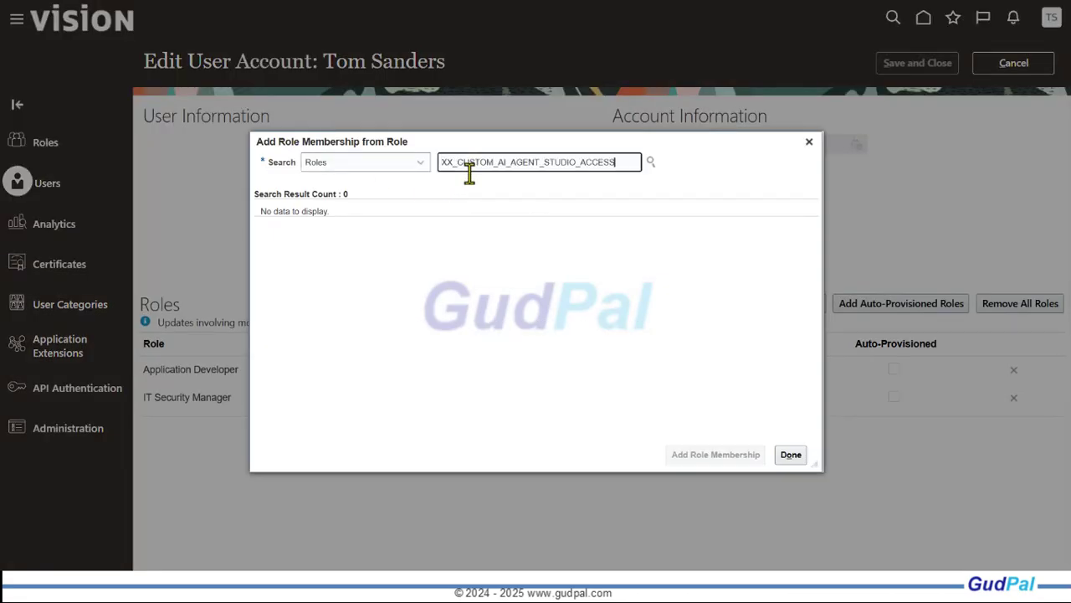
click(505, 199)
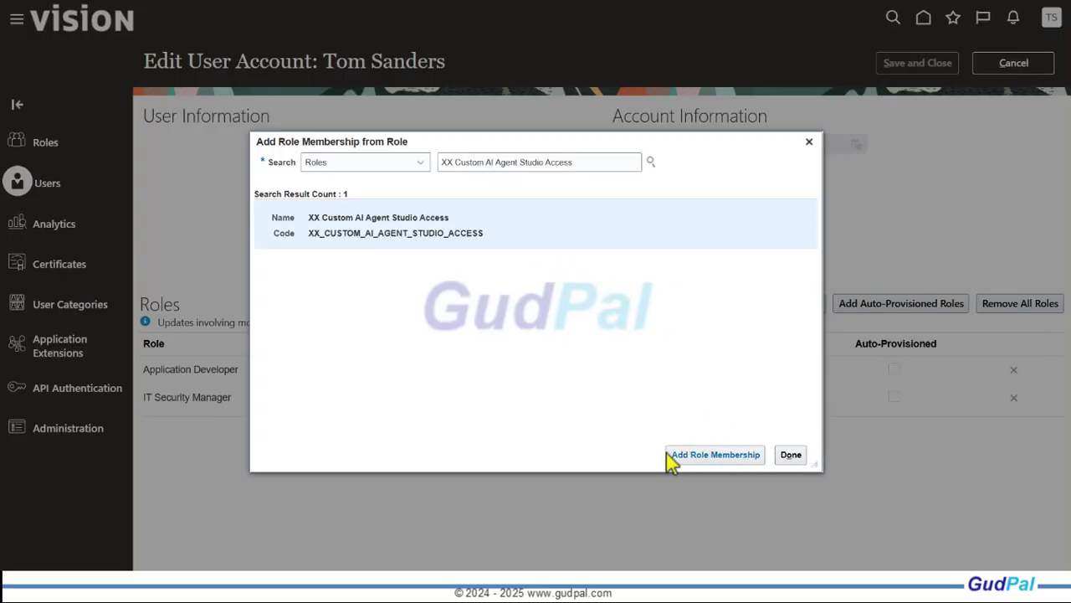
click(715, 457)
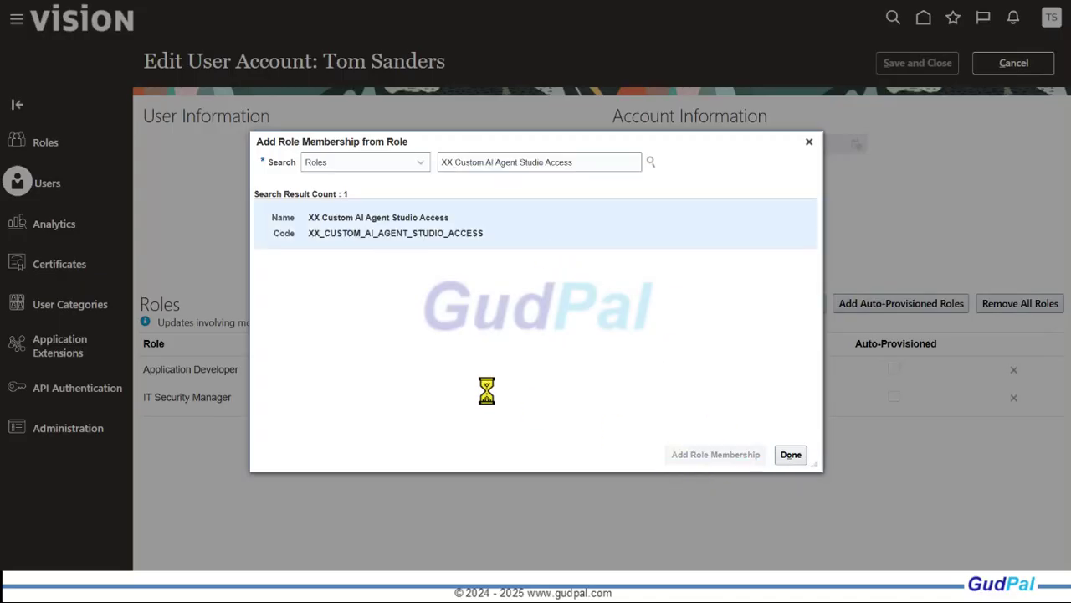
click(792, 456)
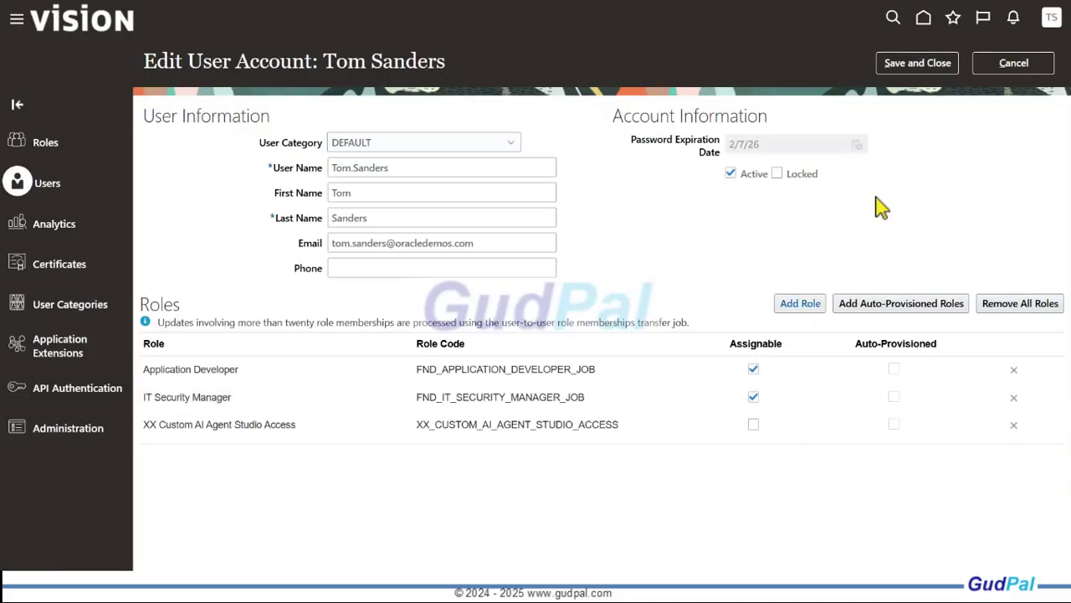
click(918, 67)
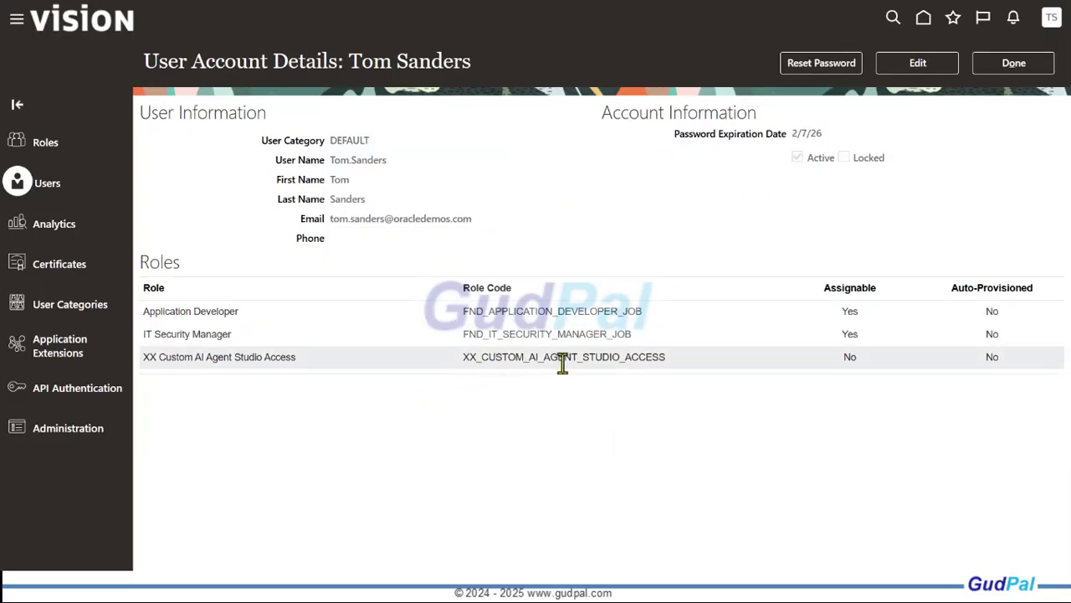
click(1010, 62)
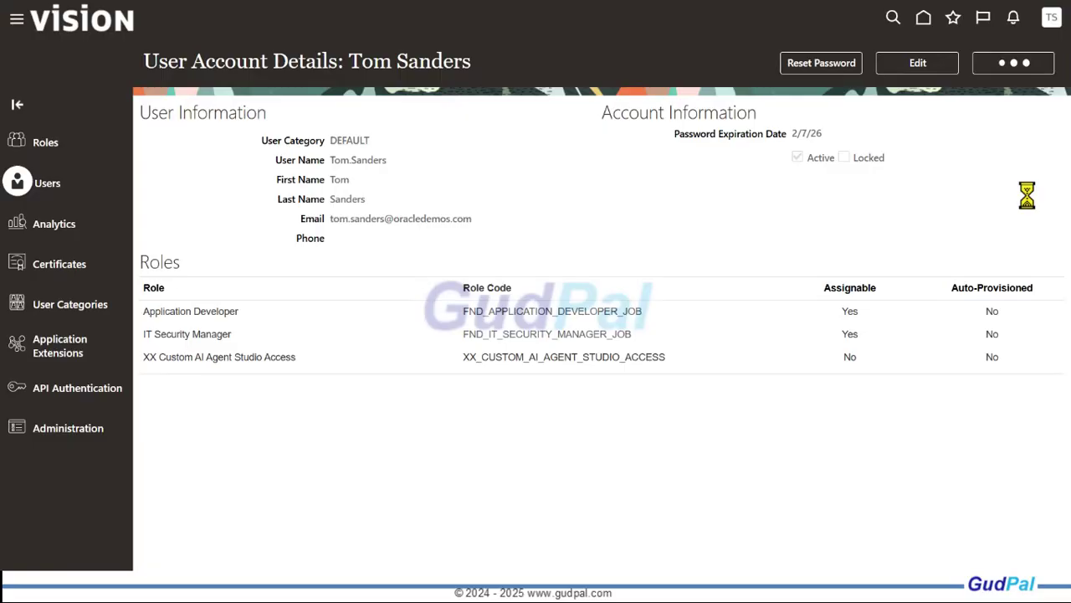
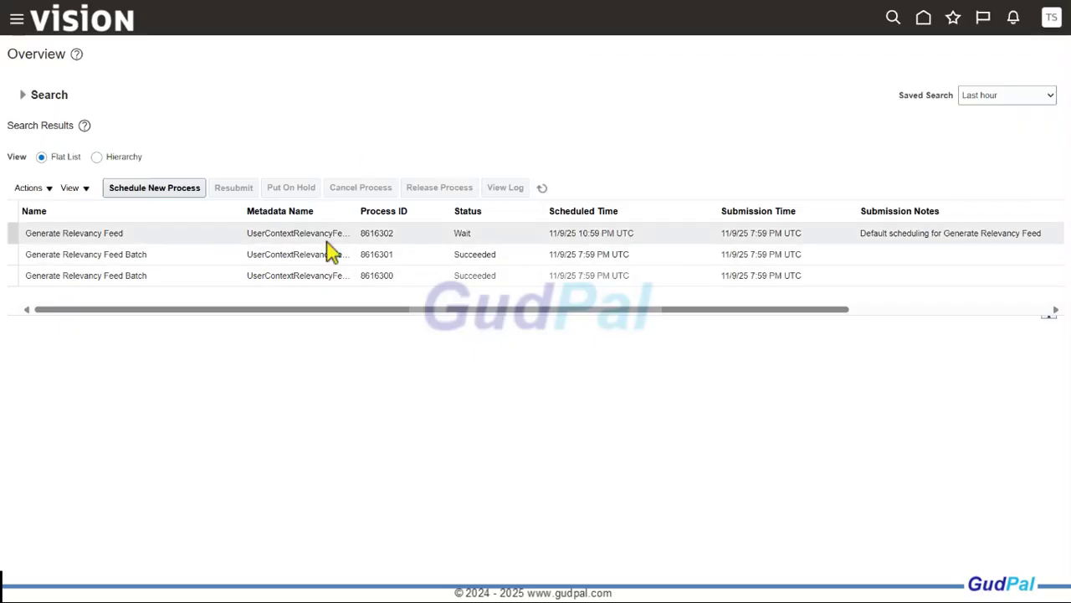
Pick Import Resource Application Security Data as the new scheduled process and confirm it.
click(159, 199)
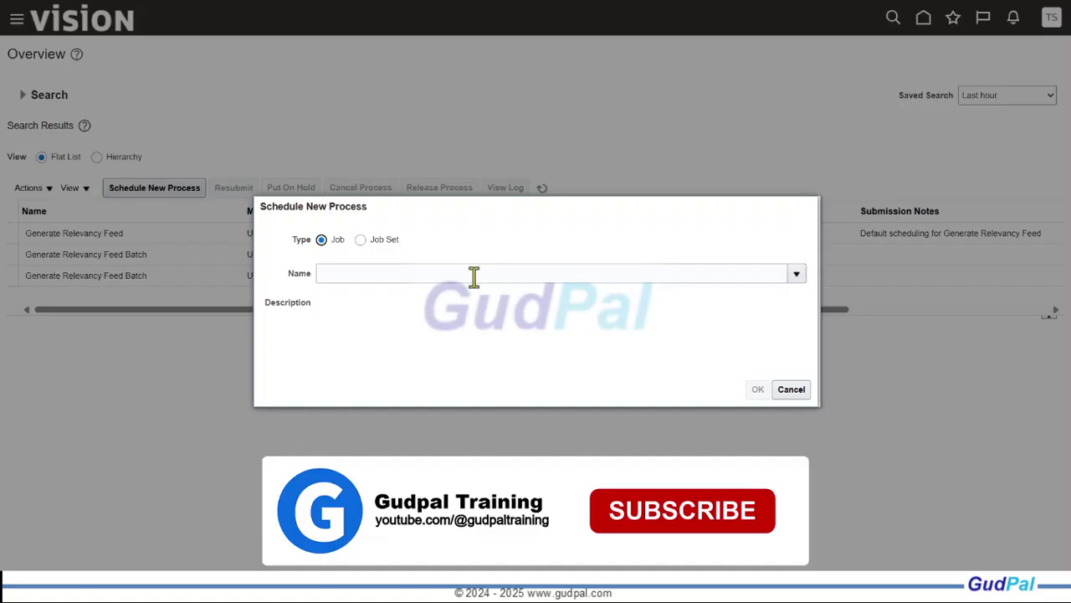
click(474, 276)
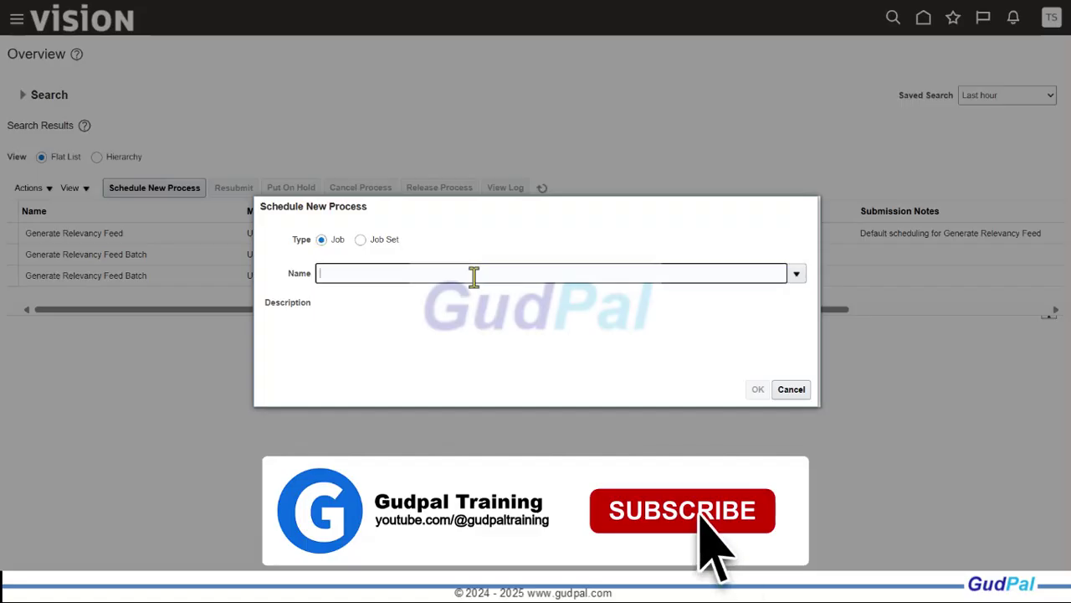
text(Import Resource Application Security Data)
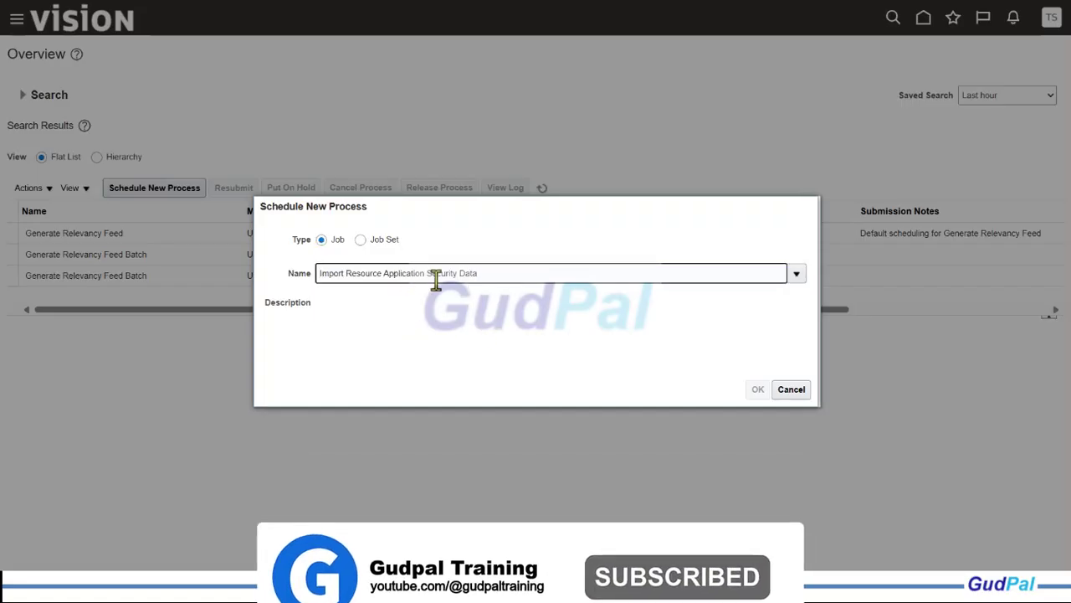
key(Tab)
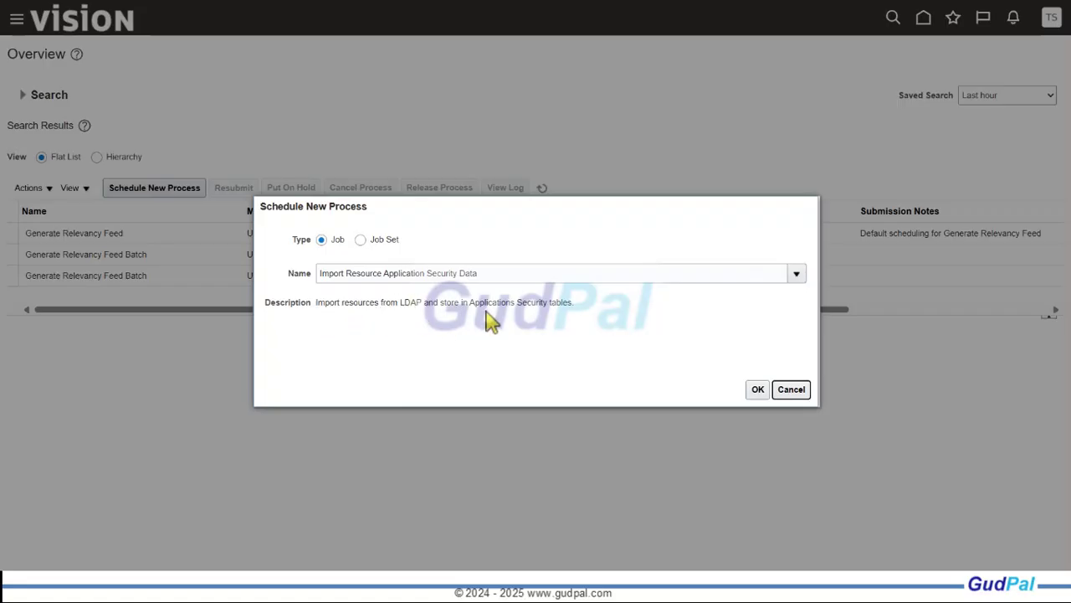
click(757, 392)
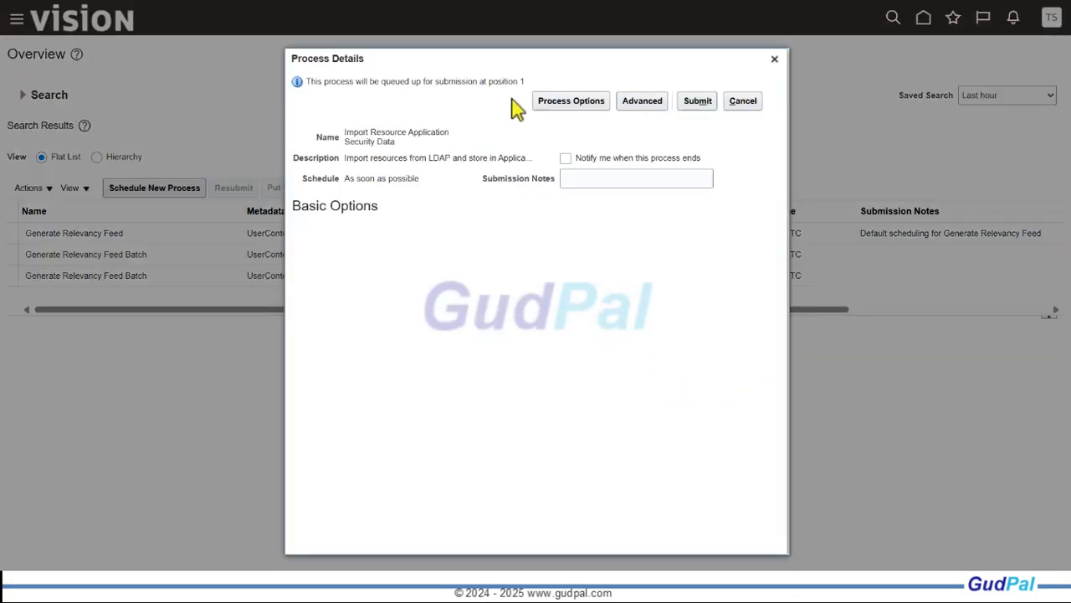
Submit the resource security import job and refresh the list until it shows Running.
click(700, 106)
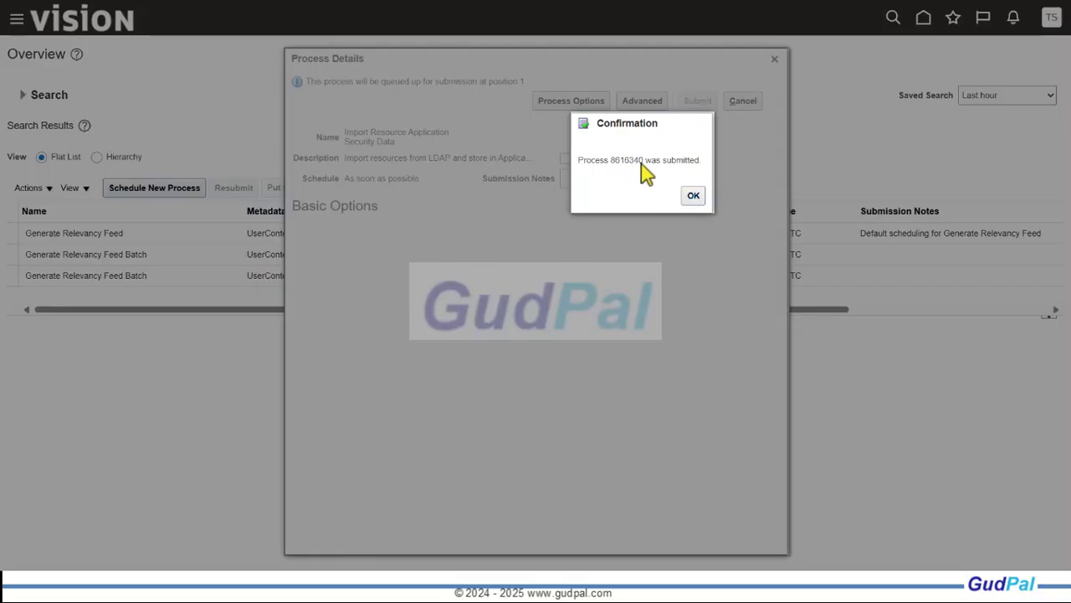
click(694, 196)
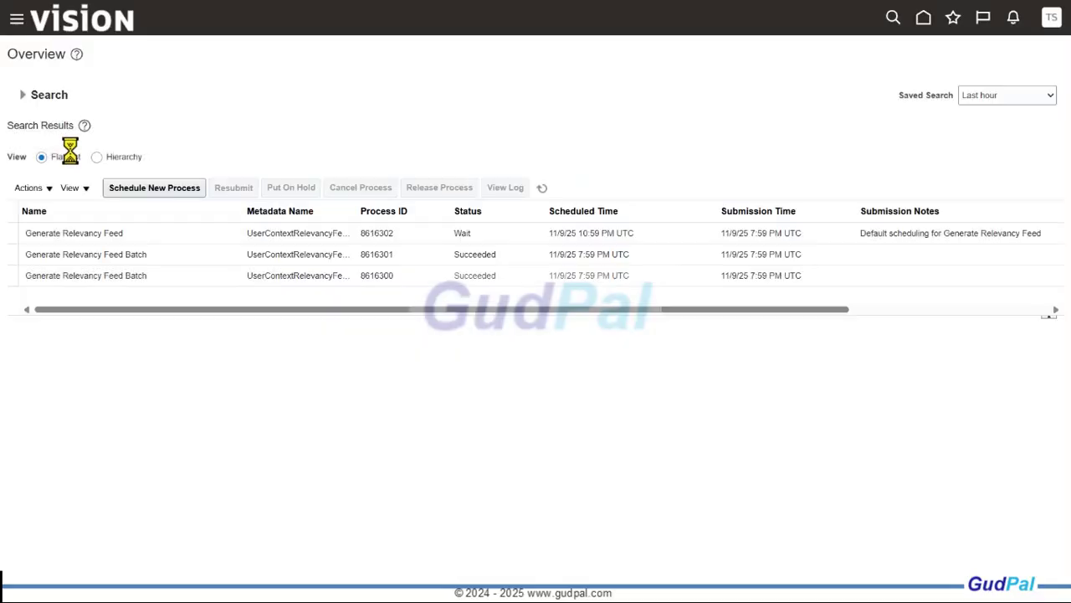
click(542, 188)
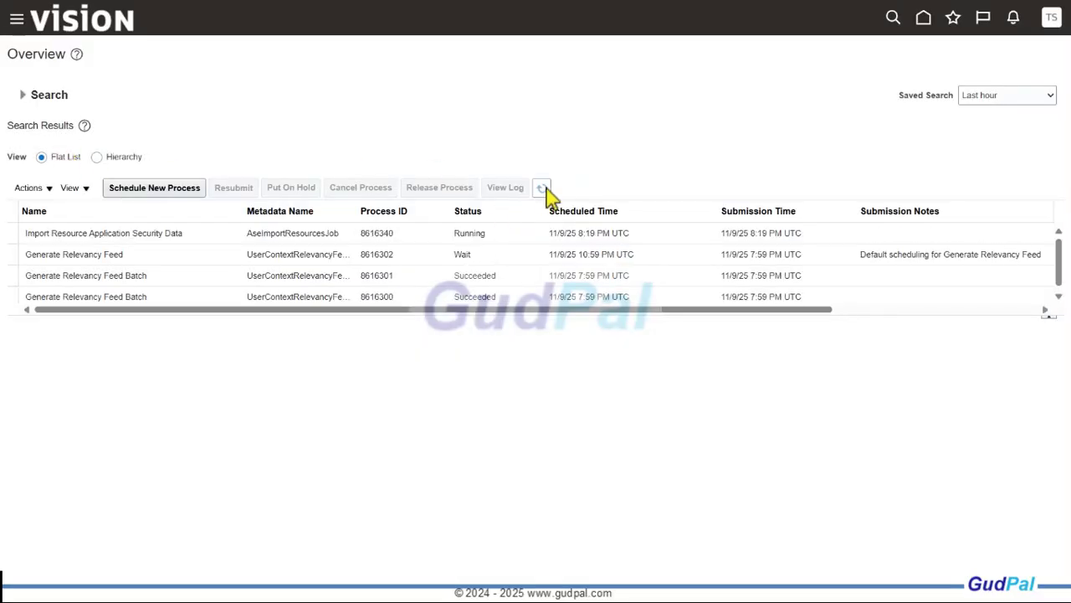
click(542, 187)
click(544, 188)
click(544, 189)
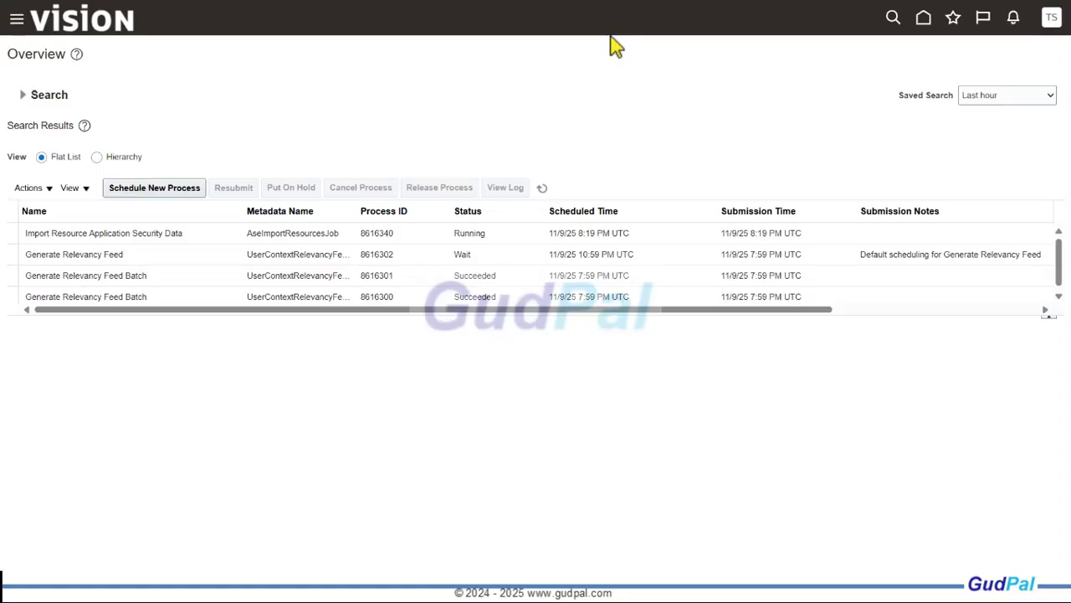
Schedule Import User and Role Application Security Data in place of the old name and submit it.
click(151, 193)
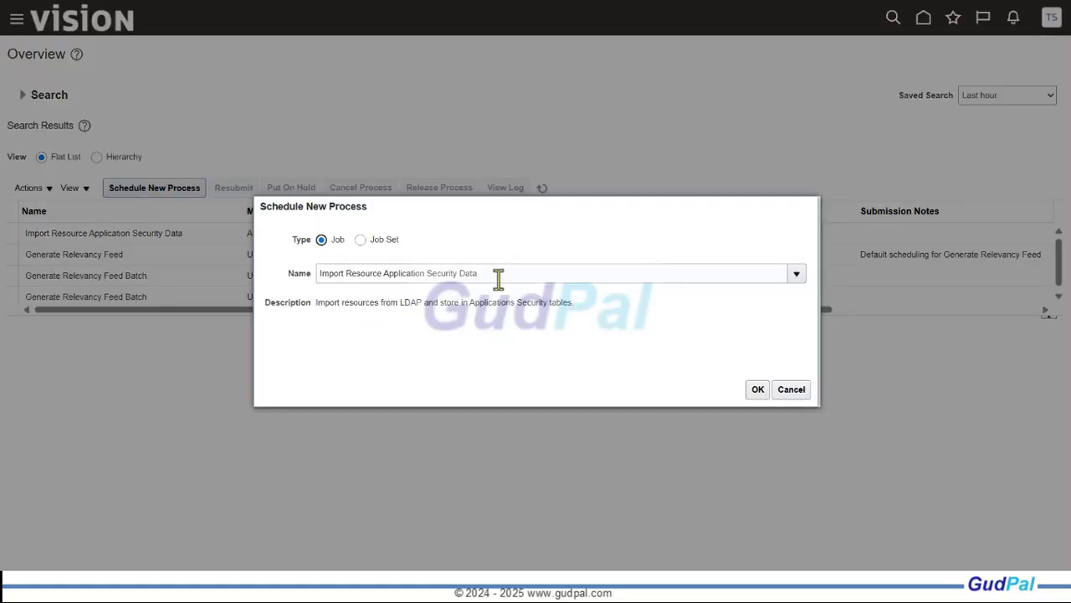
drag(498, 277, 284, 285)
key(BackSpace)
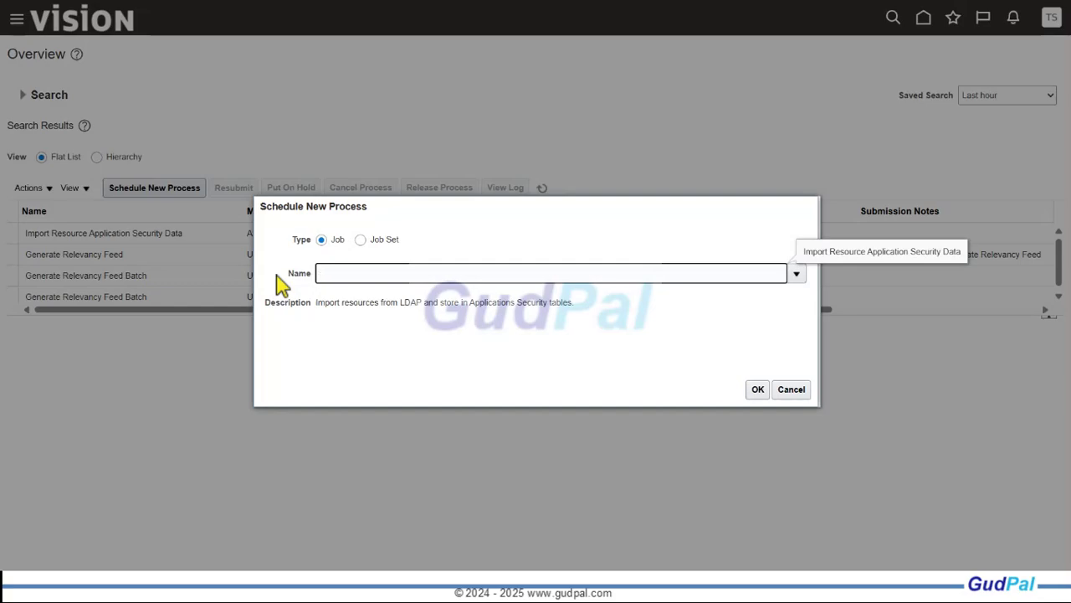
text(Import User and Role Application Security Data)
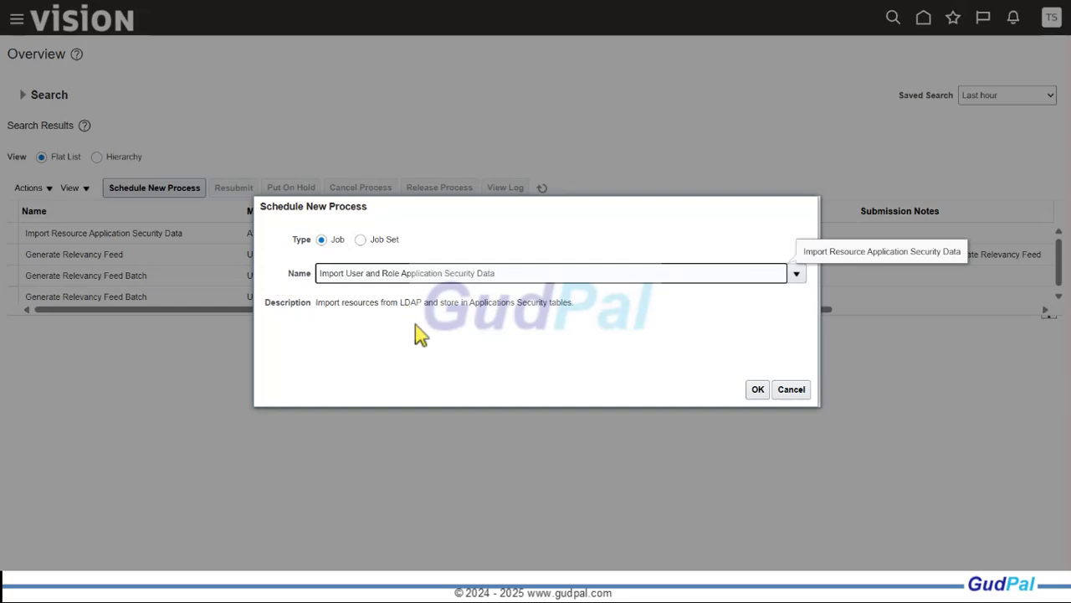
key(Tab)
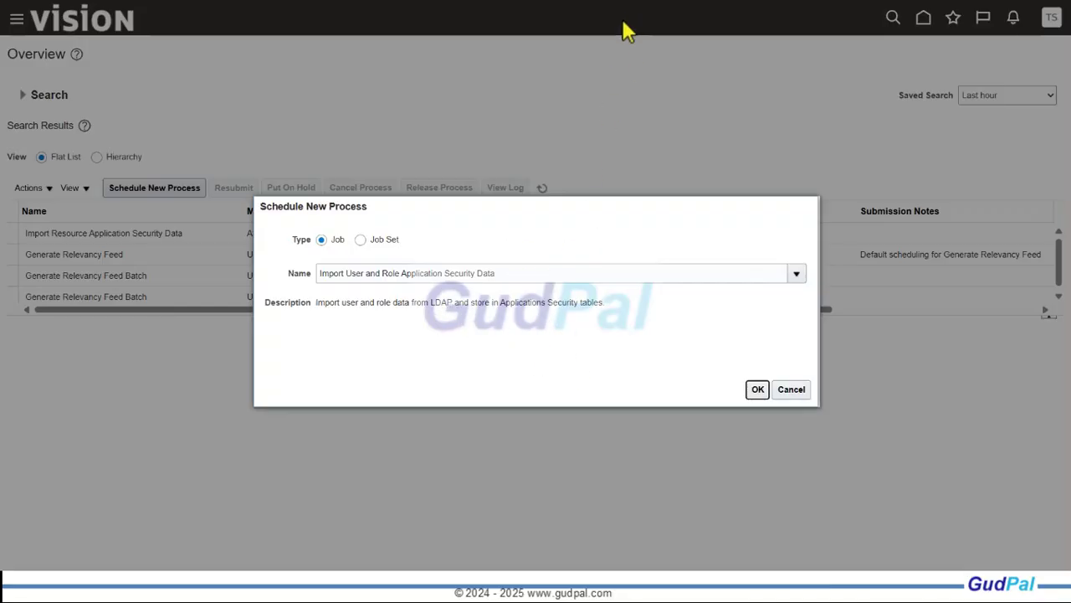
click(757, 397)
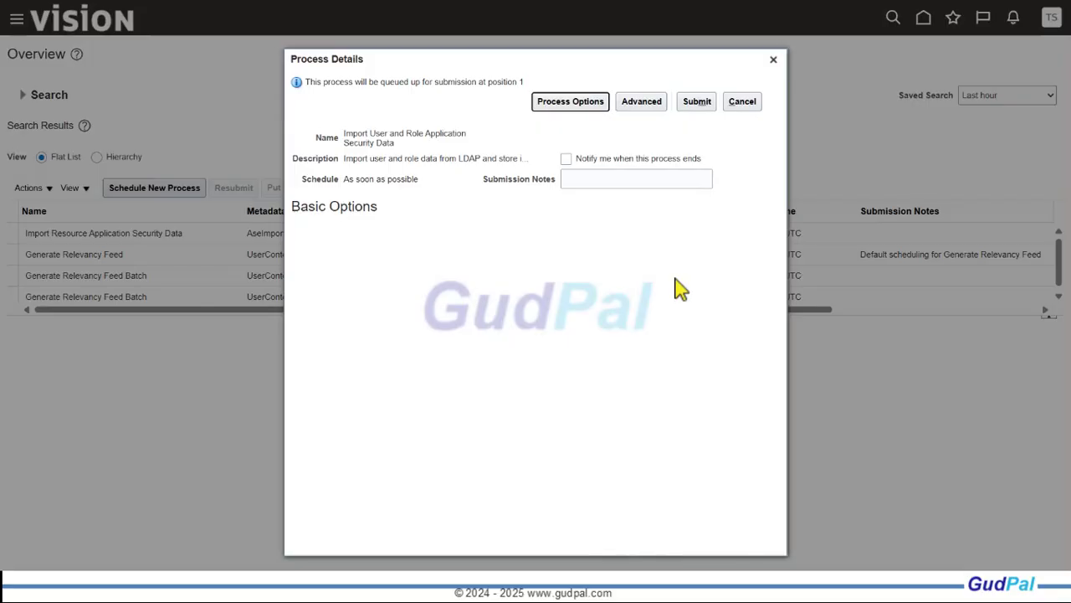
click(697, 103)
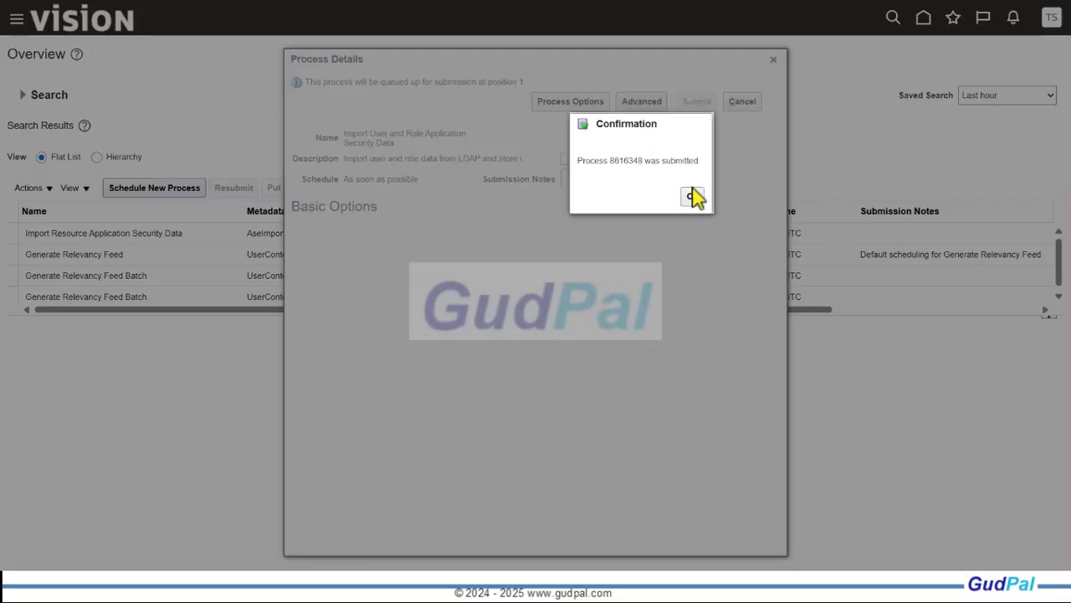
click(694, 197)
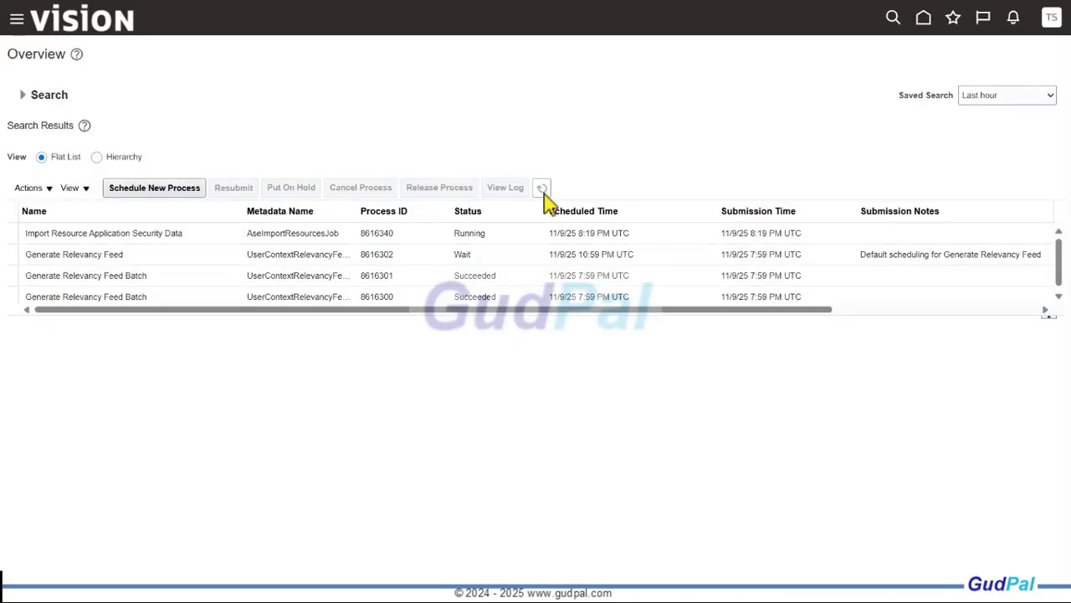
Refresh the process list repeatedly until the user and role import runs, then go full screen.
click(543, 190)
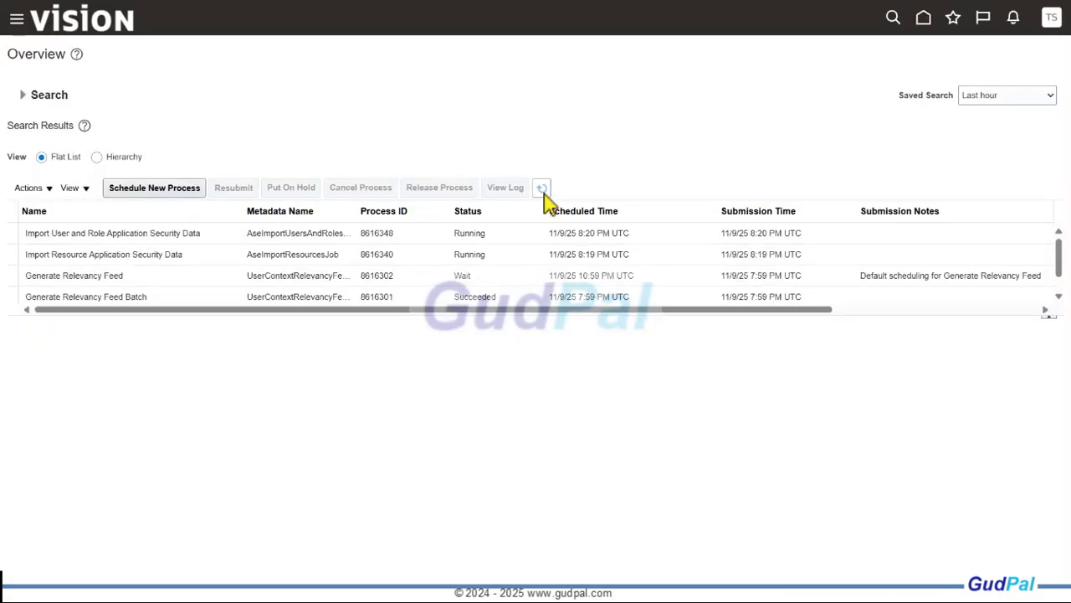
click(543, 189)
click(542, 189)
click(542, 189)
click(543, 190)
click(543, 189)
click(542, 189)
click(542, 189)
click(543, 190)
click(542, 189)
click(543, 189)
click(543, 190)
click(543, 190)
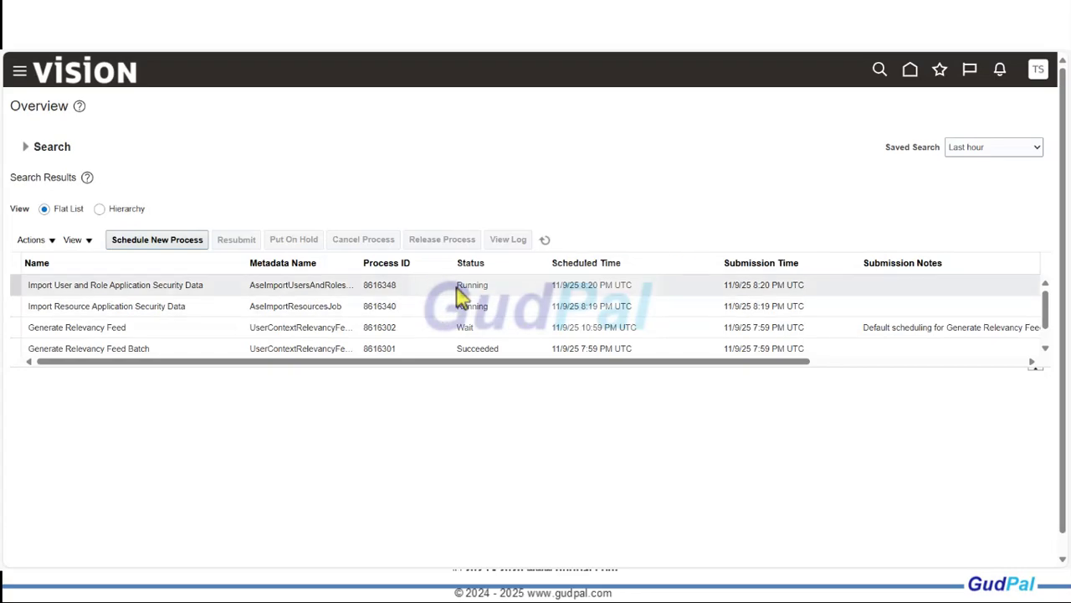
key(F11)
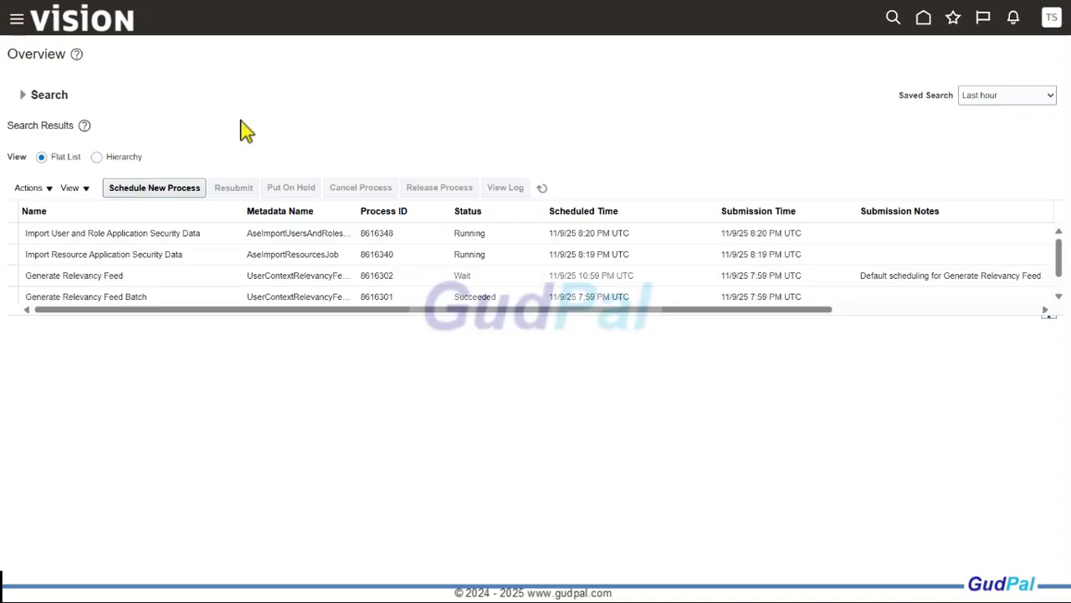
Sign out of the process list and launch AI Agent Studio from the Navigator's Tools group.
click(1052, 18)
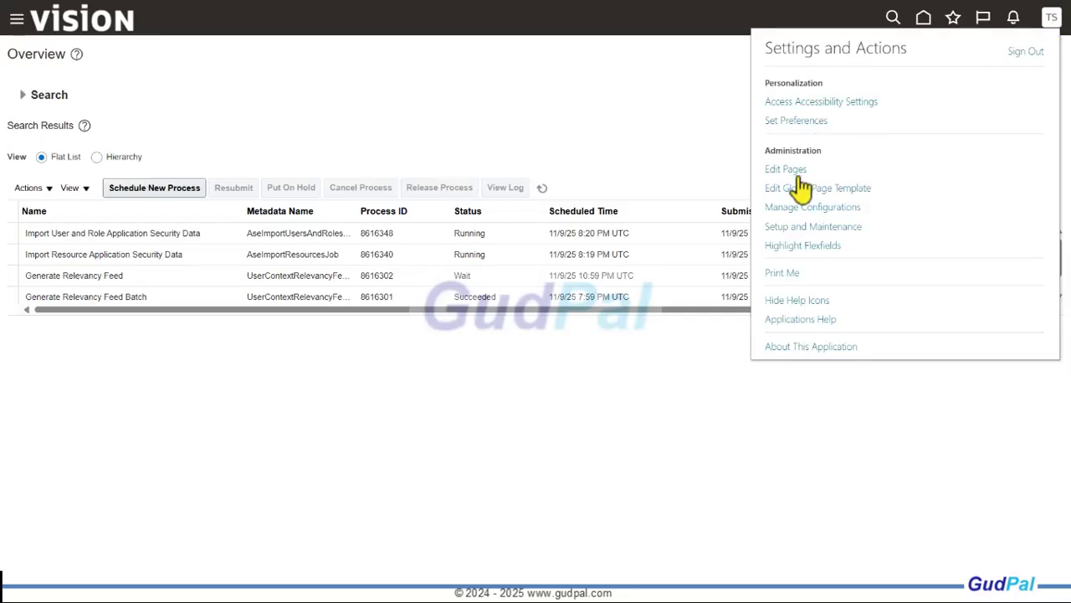
click(1017, 52)
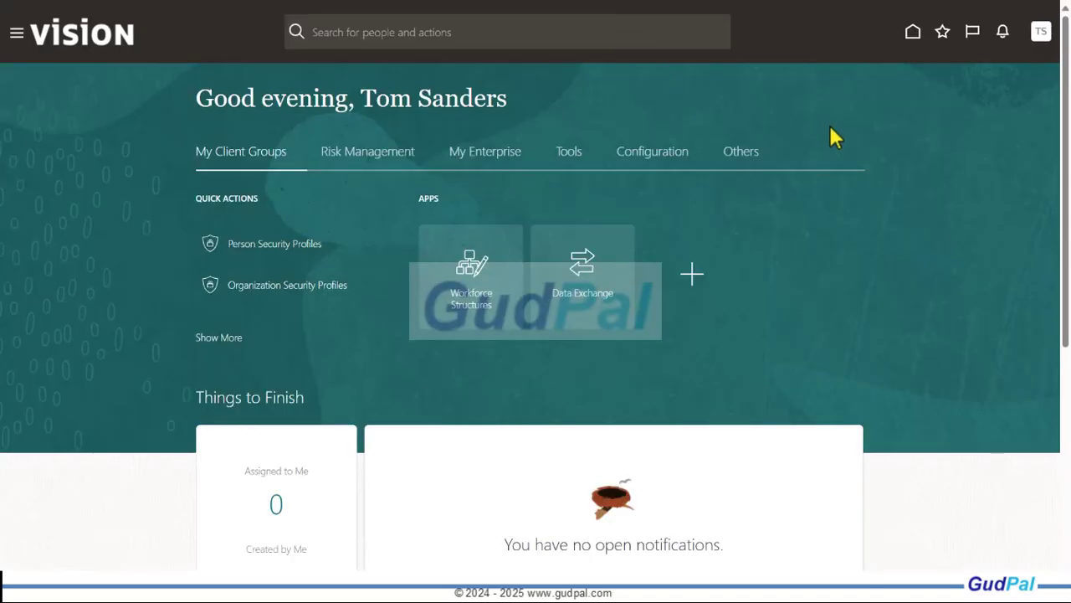
click(570, 157)
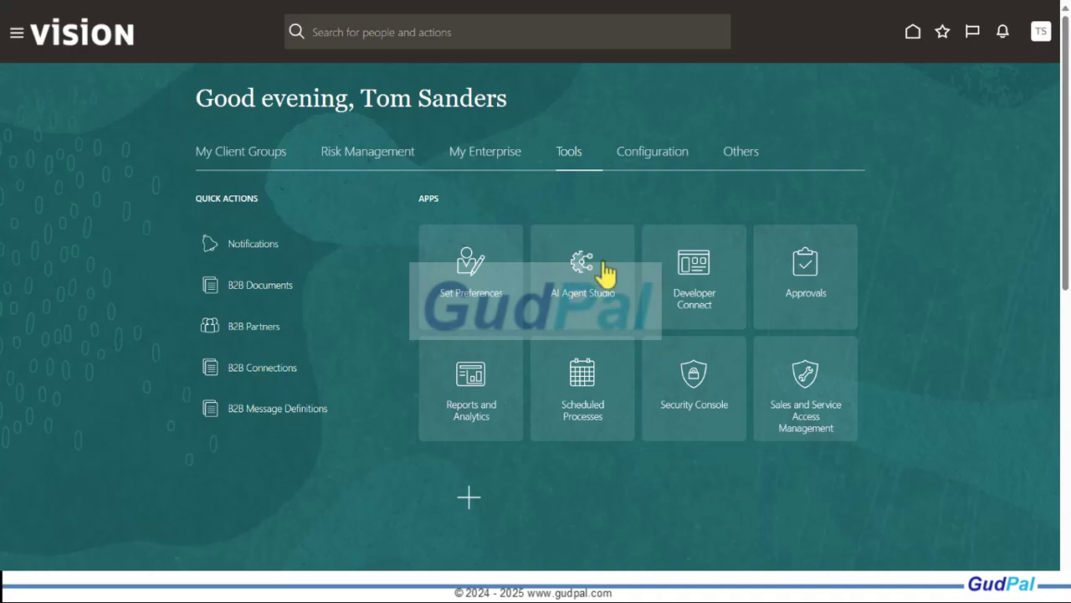
click(16, 37)
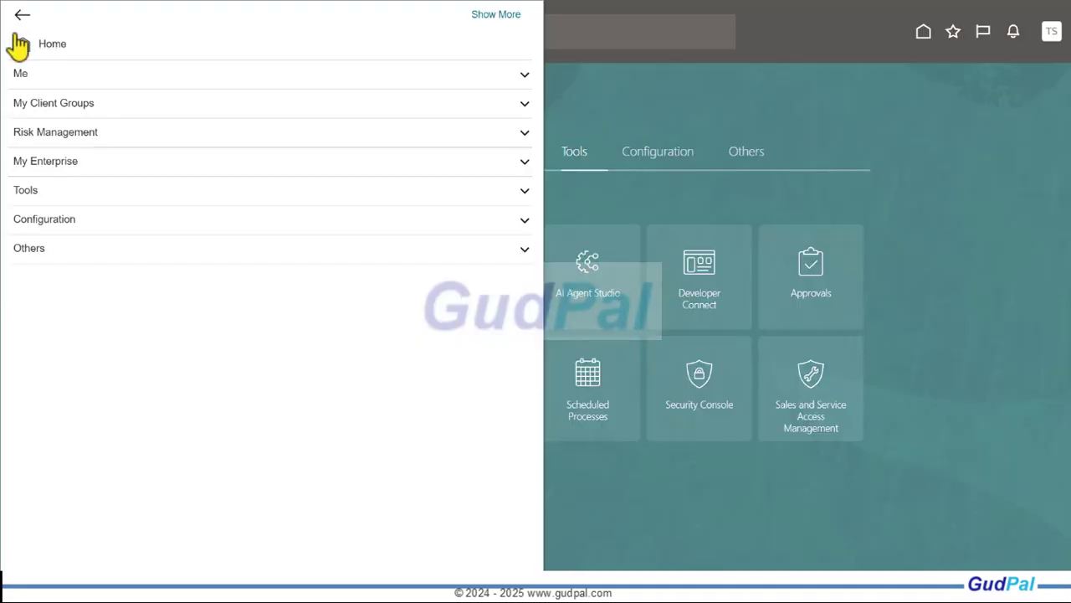
click(31, 192)
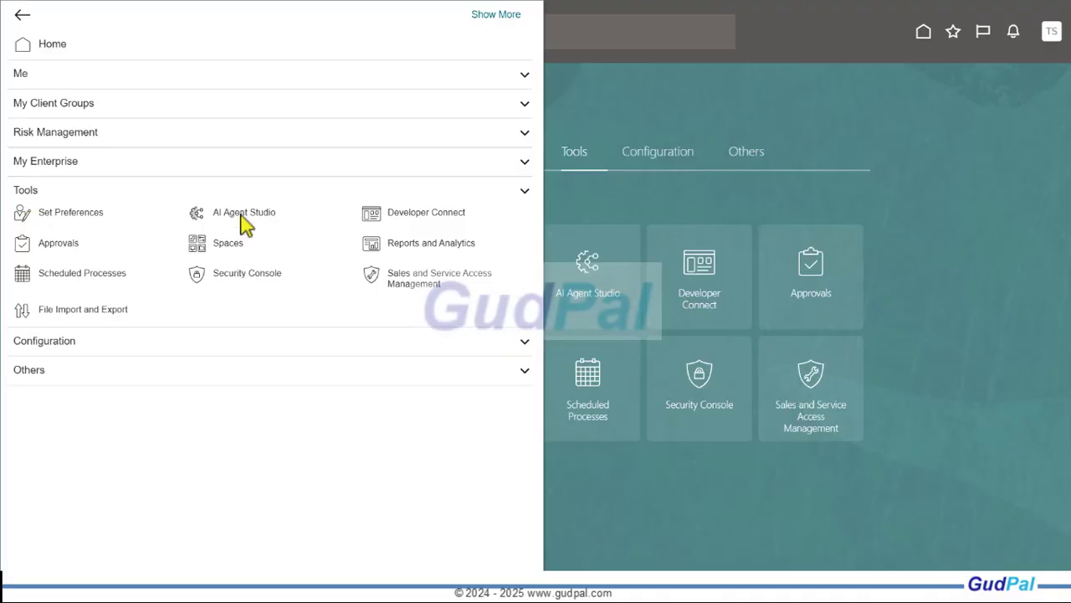
click(243, 214)
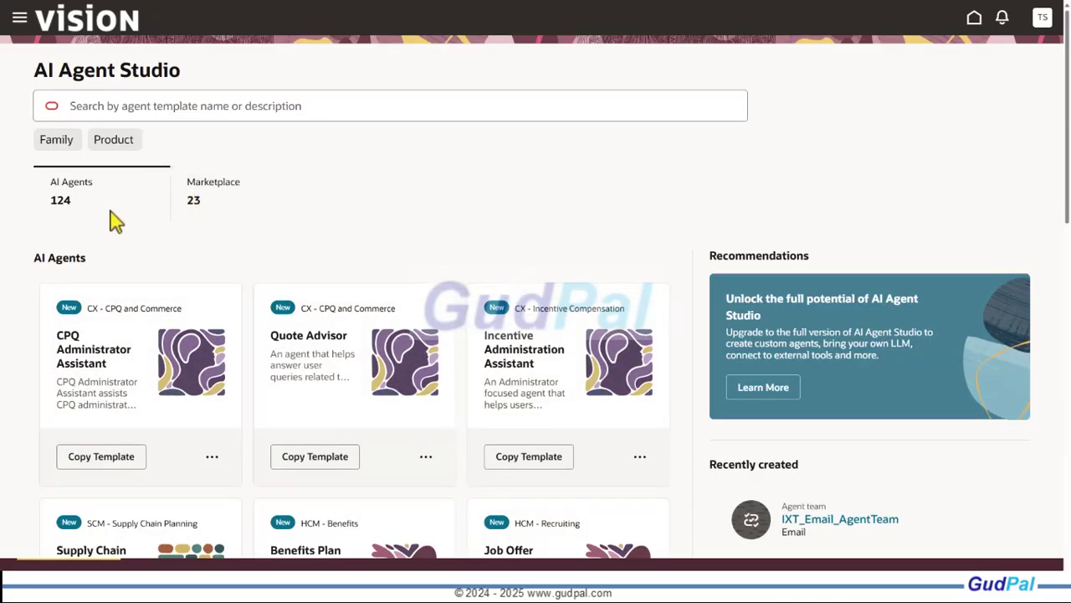
Scroll through the agent template cards like CPQ Administrator Assistant and Quote Advisor, then return to top.
scroll(642, 243, down, 1)
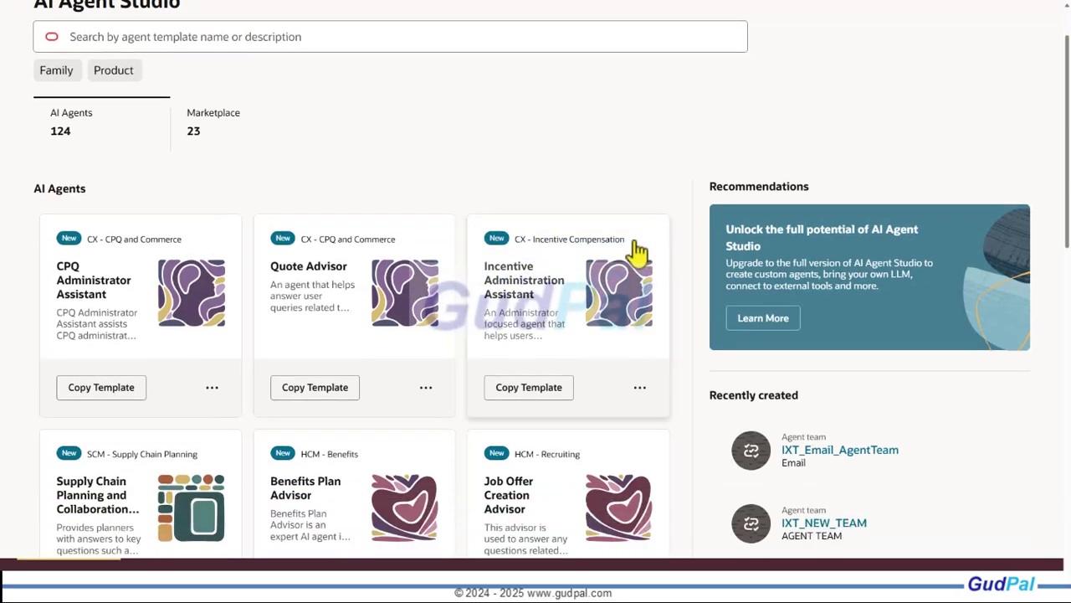
scroll(594, 249, down, 2)
scroll(593, 248, down, 3)
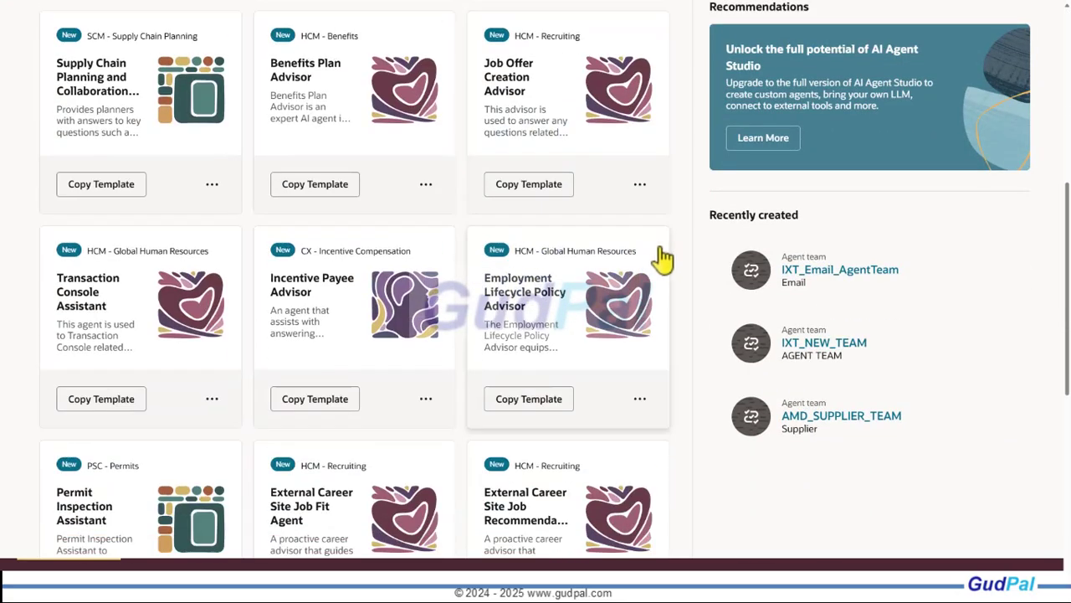
scroll(661, 259, down, 2)
scroll(595, 282, up, 8)
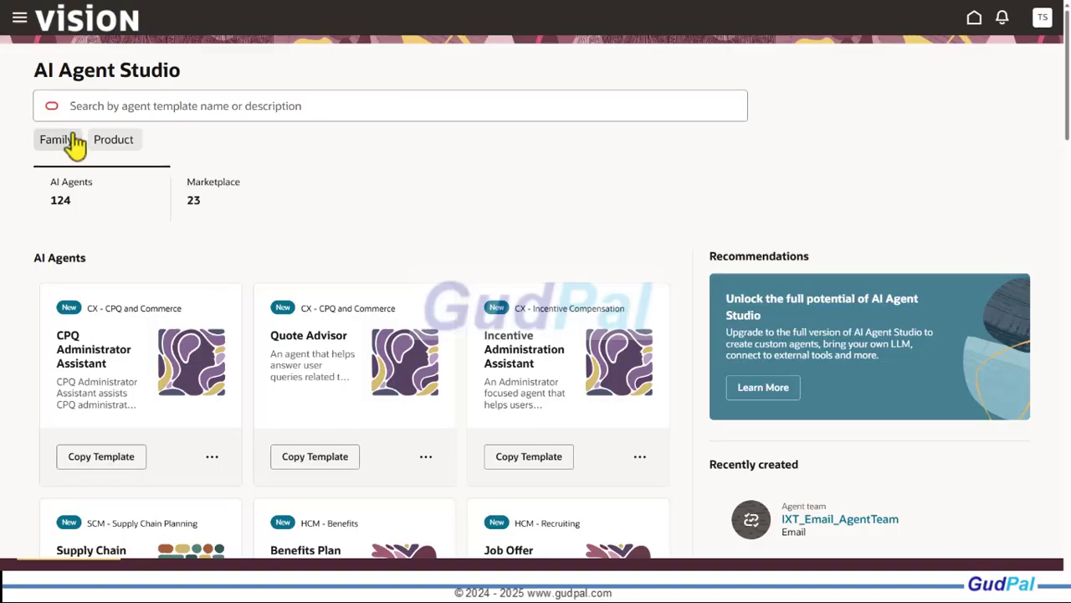
Filter the agent templates by Family = PRC, close the suggestions, and scan the 6 results.
click(105, 107)
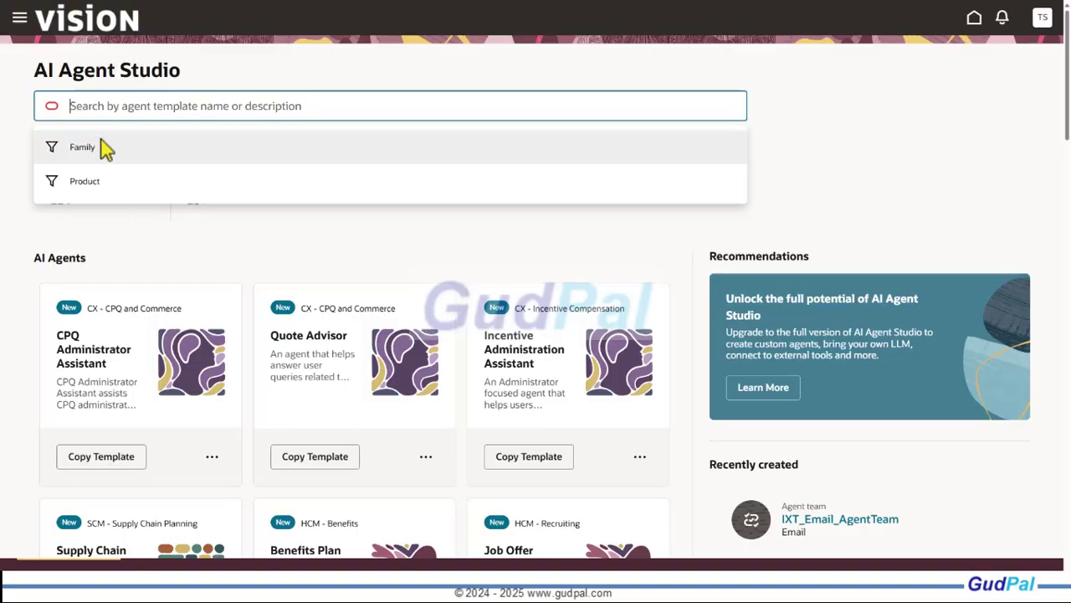
click(106, 145)
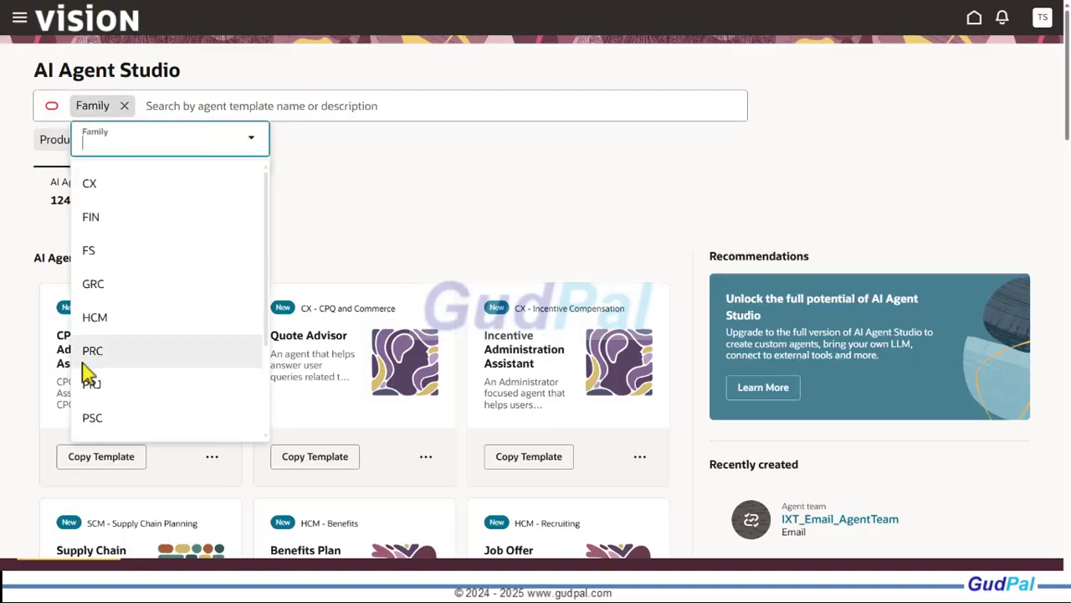
click(96, 350)
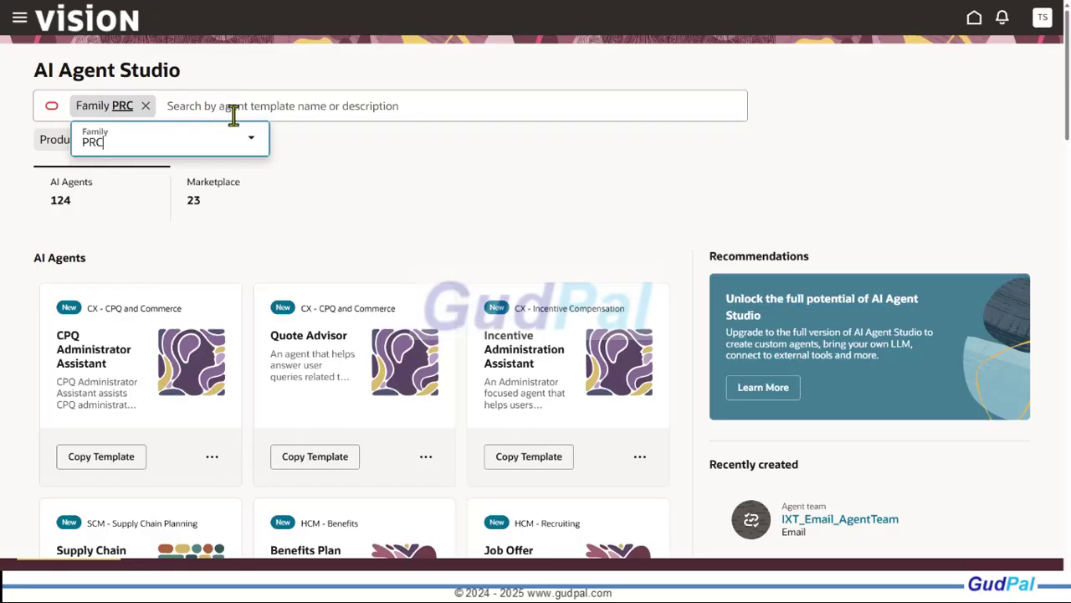
click(350, 205)
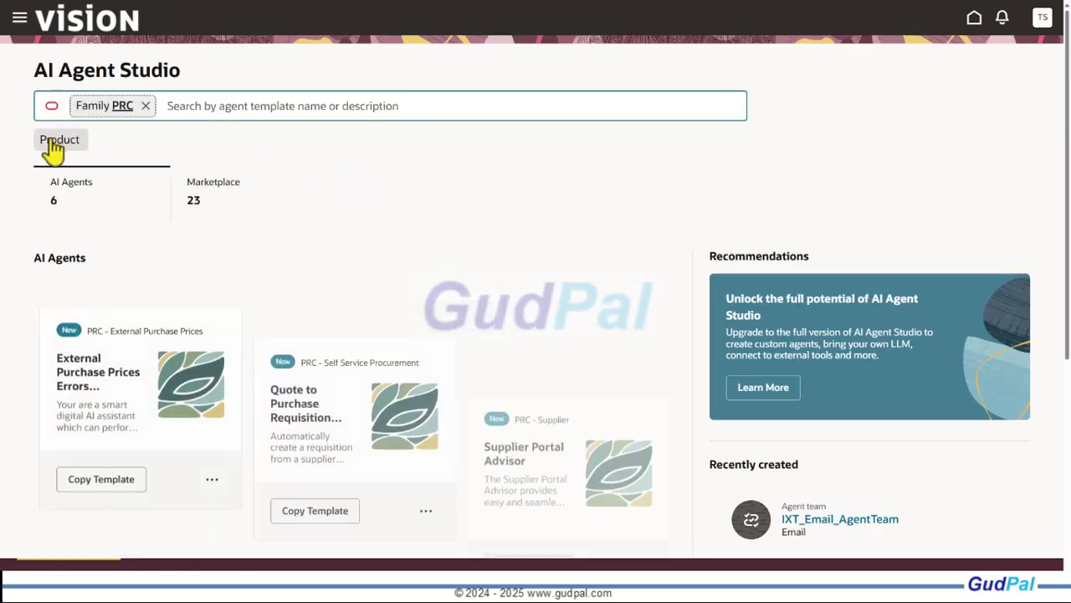
click(195, 106)
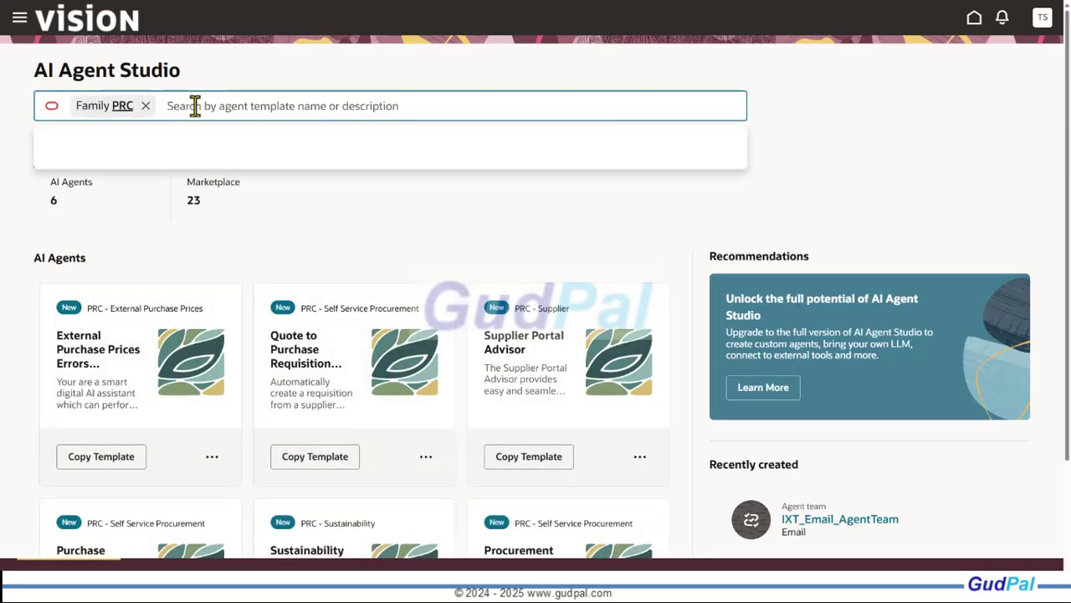
click(410, 234)
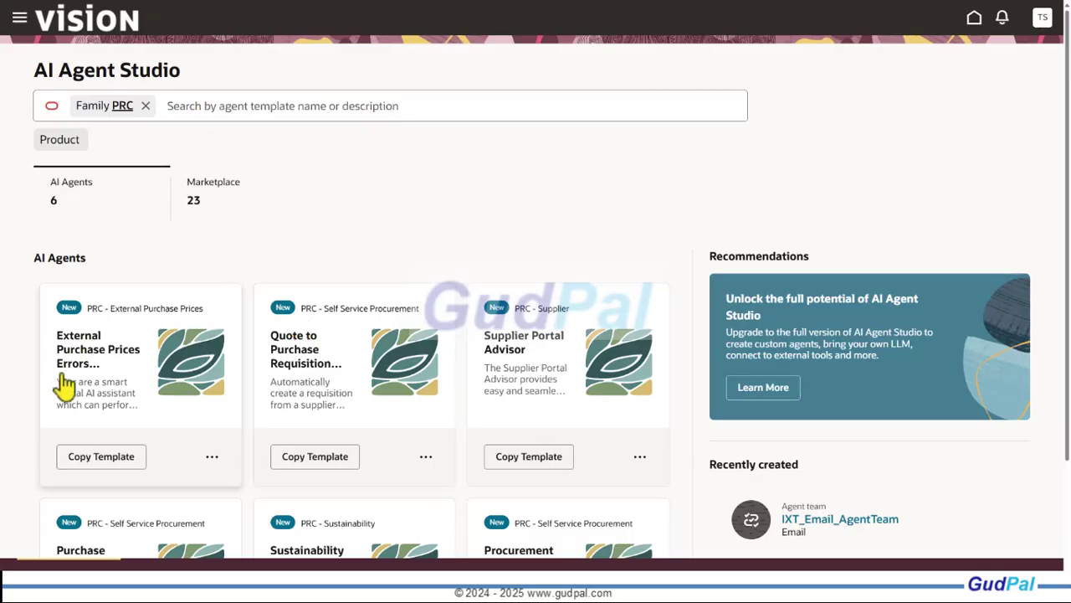
scroll(136, 383, down, 1)
scroll(137, 383, down, 1)
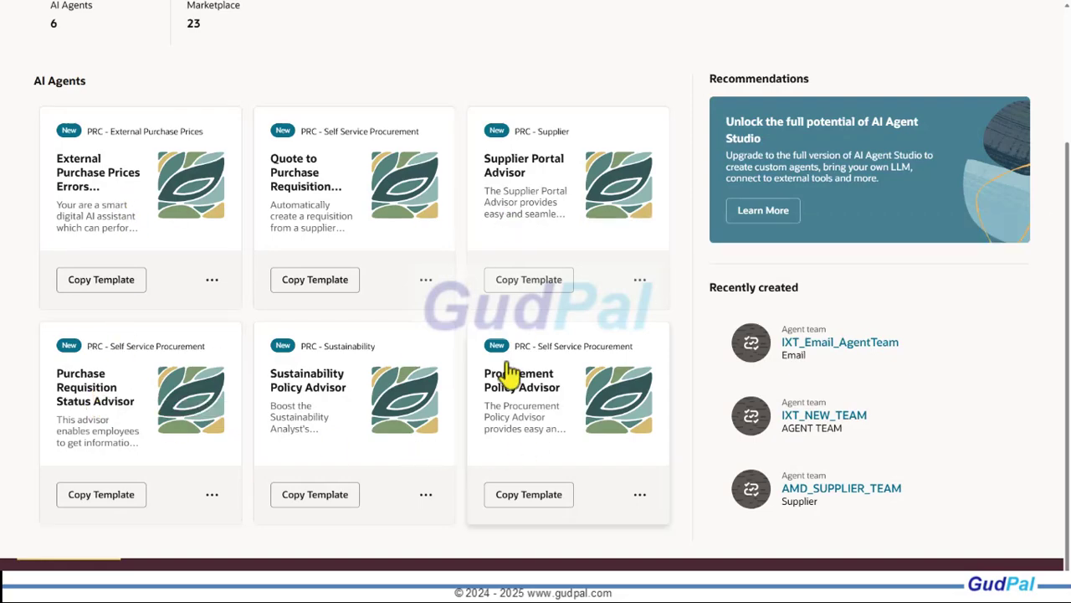
scroll(507, 376, up, 2)
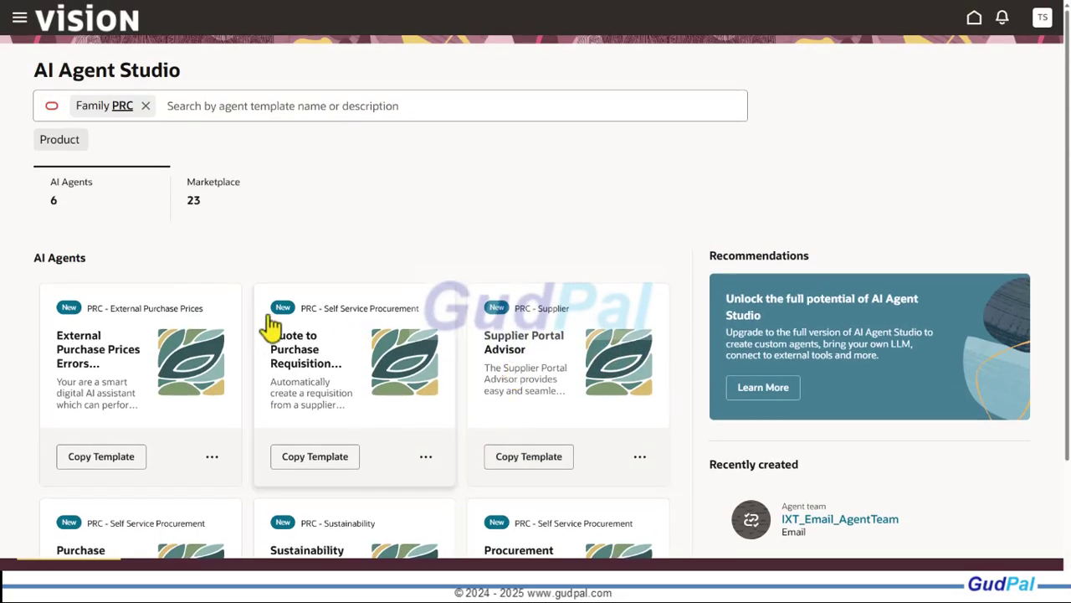